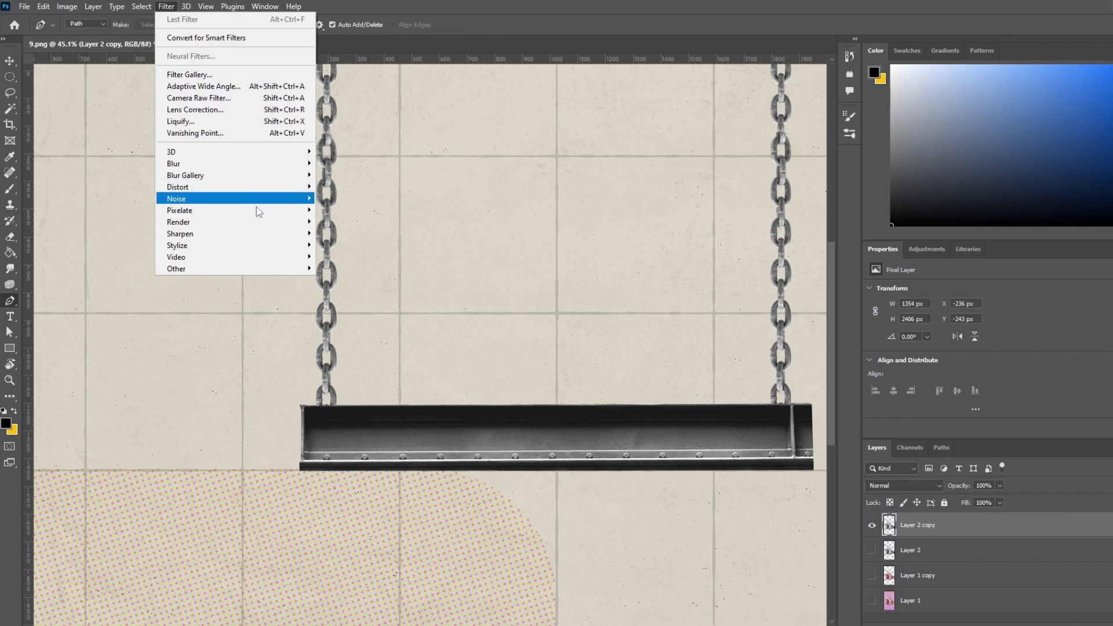
{"action": "mouse_move", "coordinate": [265, 218]}
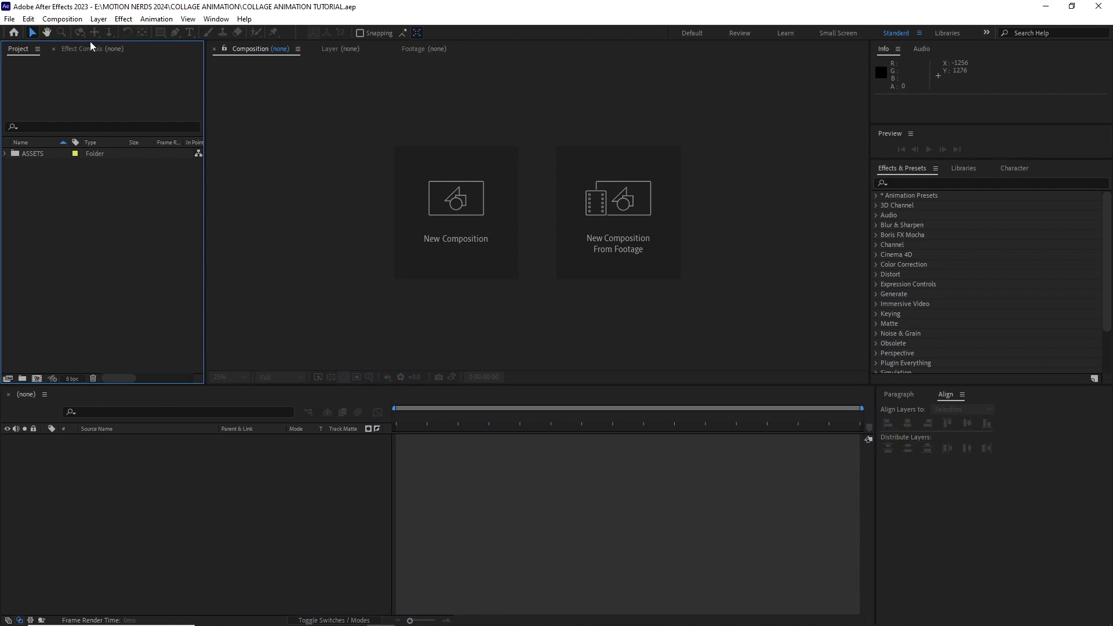
- In After Effects, create a 1920x1080 composition named BG at 24 fps, lasting 6 seconds
{"action": "left_click", "coordinate": [63, 23]}
{"action": "left_click", "coordinate": [70, 32]}
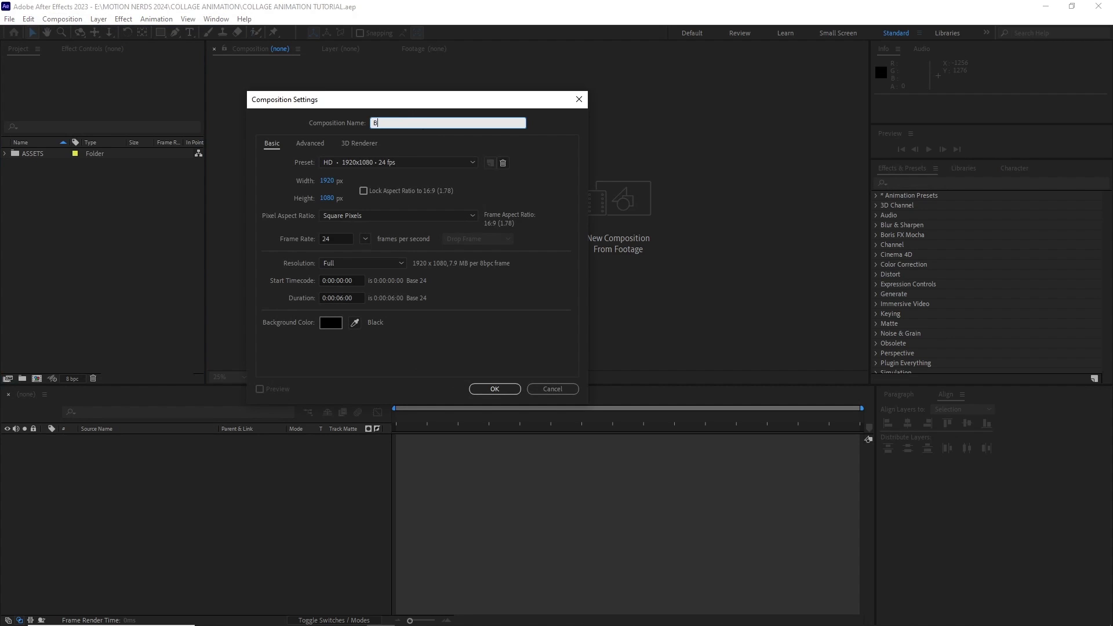
{"action": "left_click", "coordinate": [495, 388]}
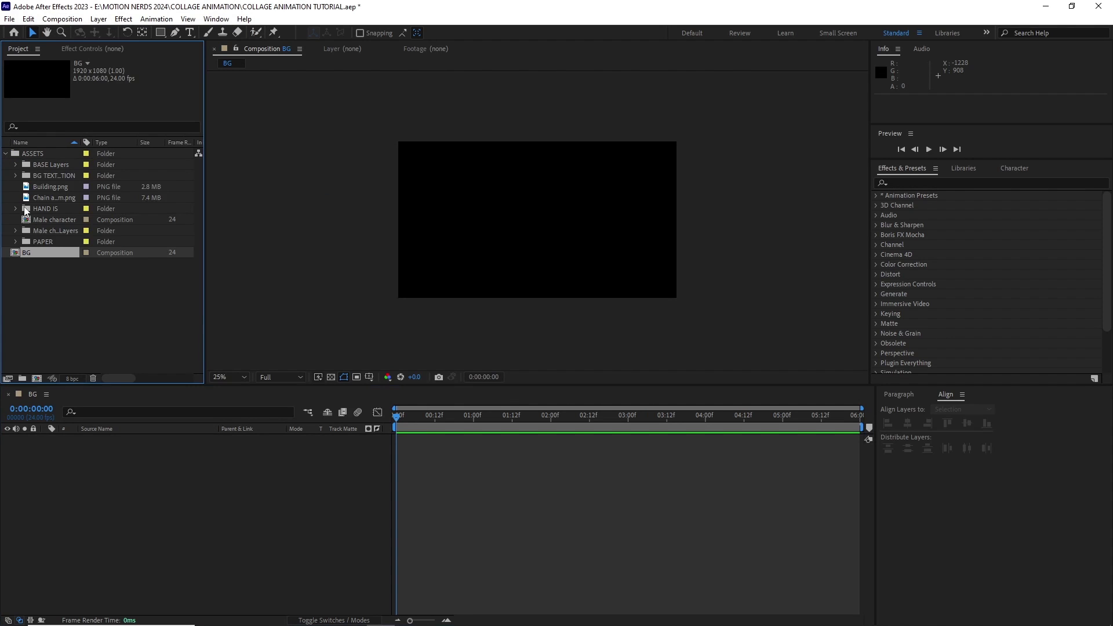
- Place White paper.jpg in the BG composition, rotated 90° and scaled to 95%
{"action": "left_click_drag", "start_coordinate": [64, 296], "coordinate": [174, 441]}
{"action": "key", "text": "s"}
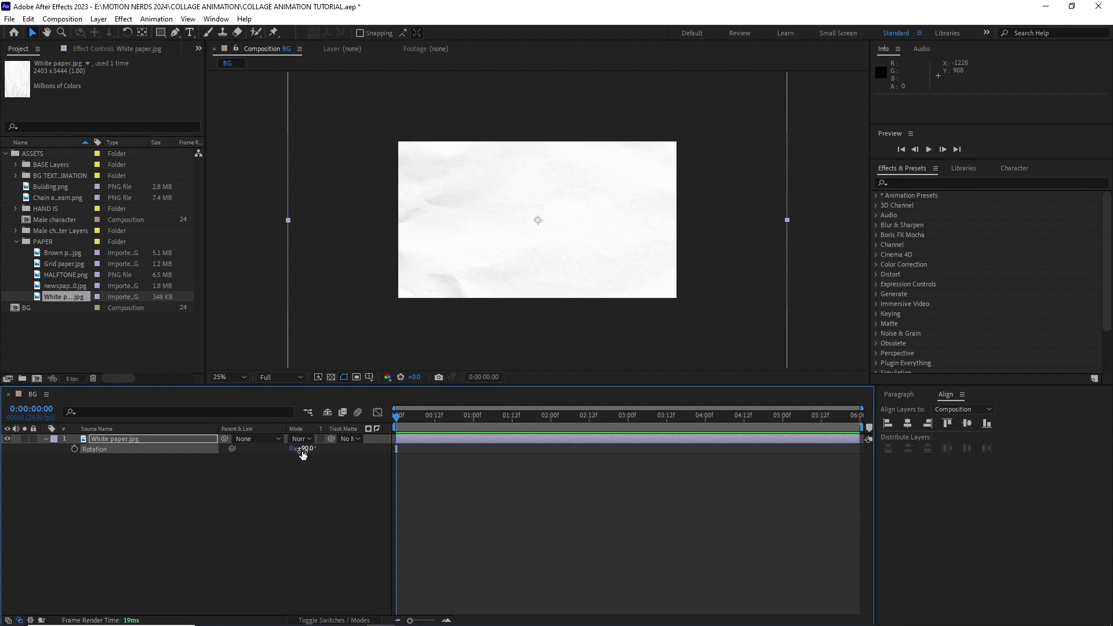
{"action": "left_click_drag", "start_coordinate": [305, 448], "coordinate": [148, 453]}
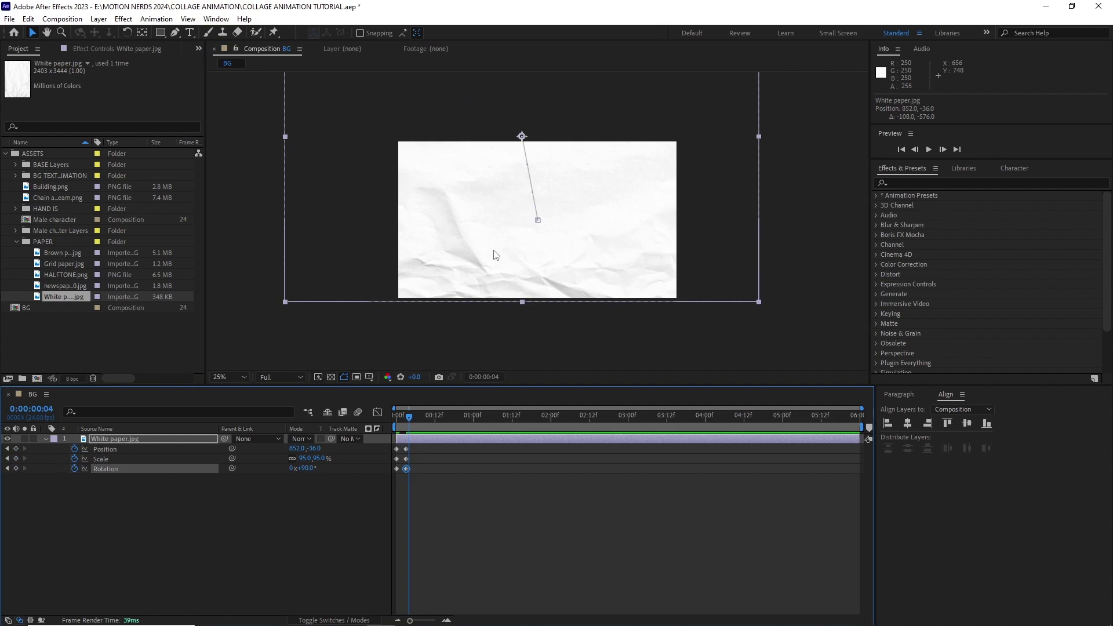
- Keyframe a different position, scale and rotation for the White paper layer every three frames through the first 15 frames
{"action": "left_click_drag", "start_coordinate": [422, 238], "coordinate": [539, 238]}
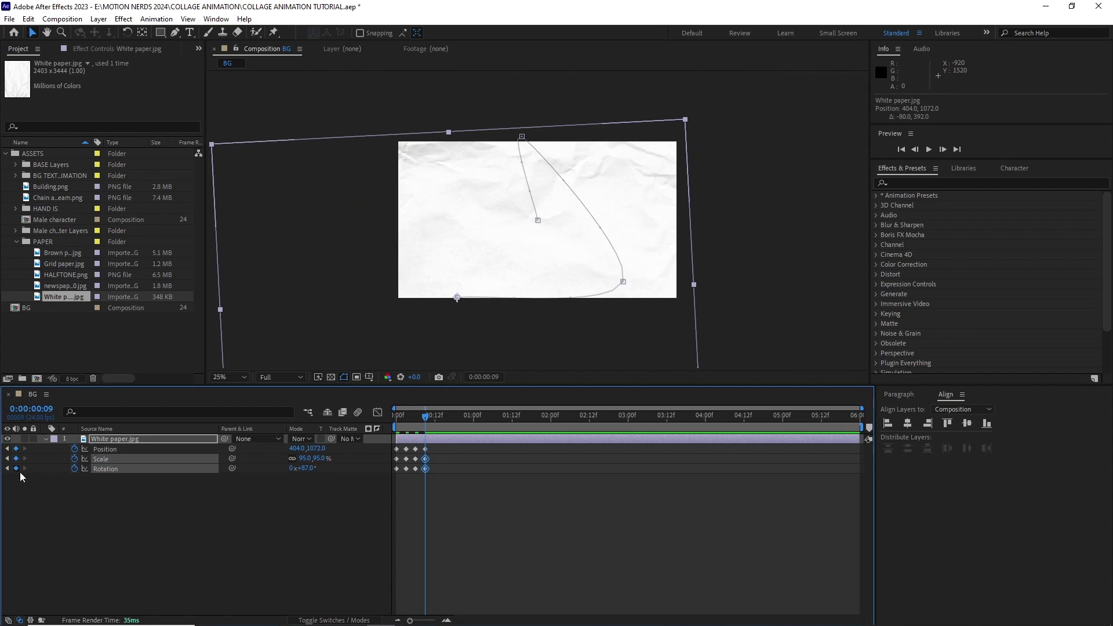
{"action": "left_click_drag", "start_coordinate": [444, 289], "coordinate": [479, 139]}
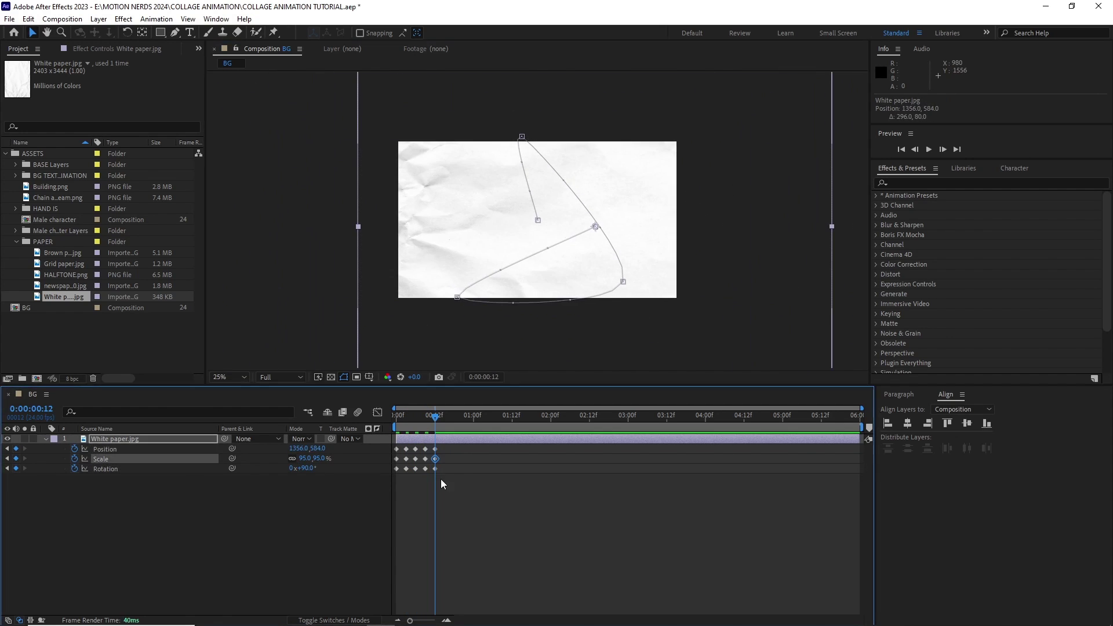
{"action": "left_click_drag", "start_coordinate": [629, 249], "coordinate": [551, 343]}
{"action": "left_click_drag", "start_coordinate": [820, 373], "coordinate": [676, 323]}
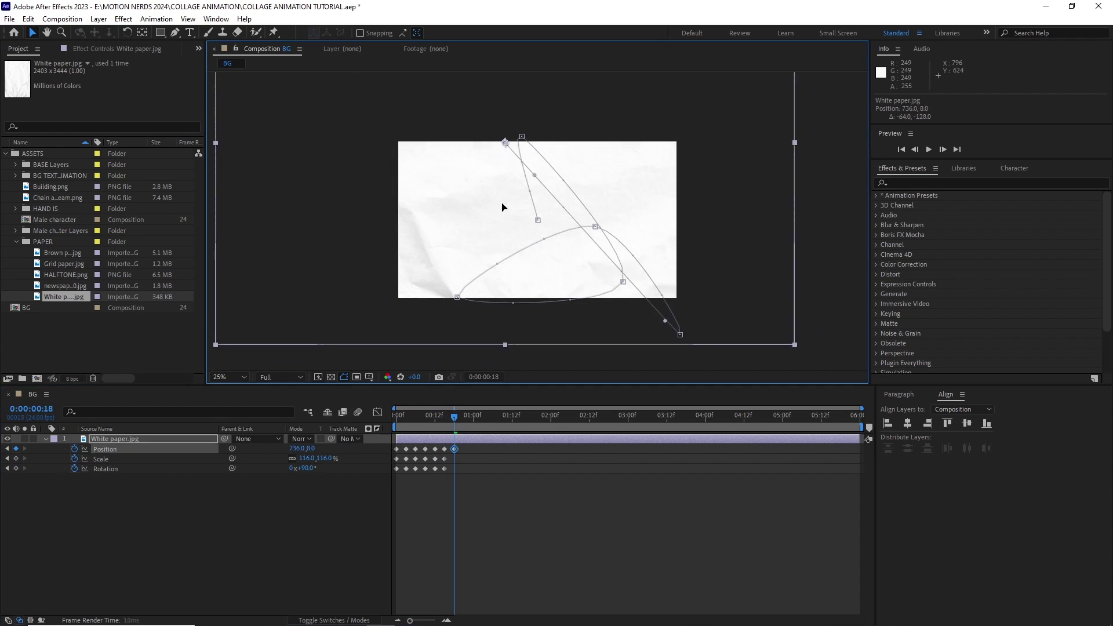
- Continue the White paper animation from frame 18 with further varied position, scale and rotation keyframes
{"action": "left_click_drag", "start_coordinate": [502, 207], "coordinate": [571, 196]}
{"action": "left_click_drag", "start_coordinate": [306, 458], "coordinate": [295, 459]}
{"action": "left_click_drag", "start_coordinate": [499, 225], "coordinate": [542, 276]}
{"action": "left_click_drag", "start_coordinate": [308, 469], "coordinate": [317, 468]}
{"action": "left_click_drag", "start_coordinate": [497, 238], "coordinate": [469, 298]}
{"action": "left_click_drag", "start_coordinate": [311, 458], "coordinate": [300, 459]}
{"action": "left_click_drag", "start_coordinate": [571, 268], "coordinate": [512, 269]}
- Select all the White paper keyframes and paste copies of them to repeat the movement along the timeline
{"action": "left_click_drag", "start_coordinate": [406, 475], "coordinate": [394, 446]}
{"action": "key", "text": "ctrl+v"}
{"action": "left_click_drag", "start_coordinate": [464, 417], "coordinate": [437, 423]}
{"action": "right_click", "coordinate": [406, 468]}
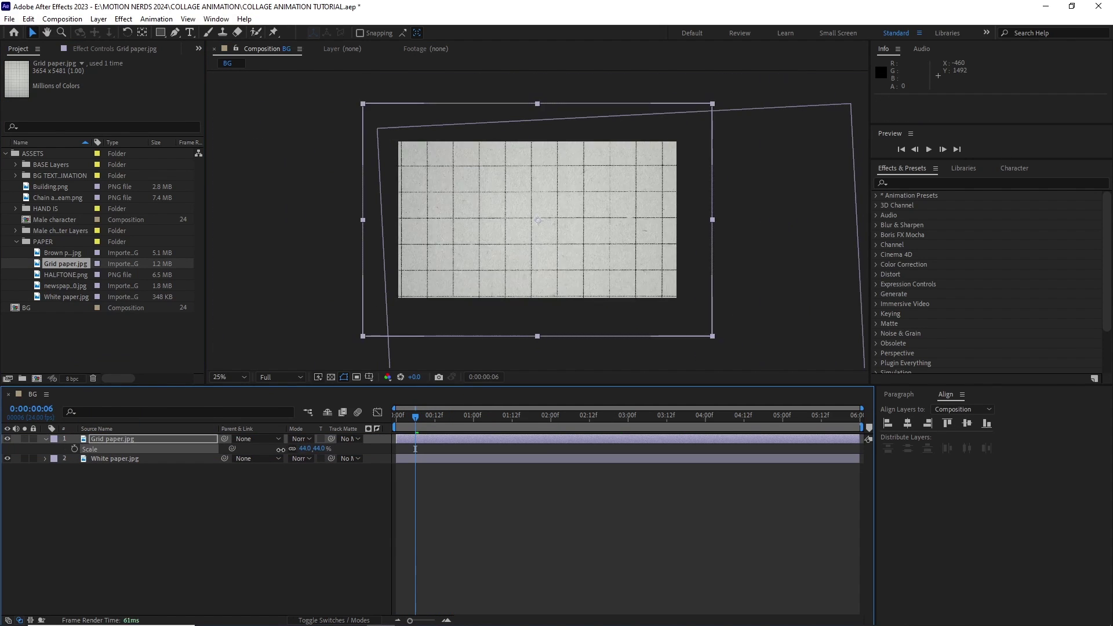
- Scale down the Grid paper.jpg layer so it just covers the frame and set its blending mode to Multiply
{"action": "left_click_drag", "start_coordinate": [280, 449], "coordinate": [267, 449]}
{"action": "left_click", "coordinate": [301, 439]}
{"action": "left_click", "coordinate": [360, 176]}
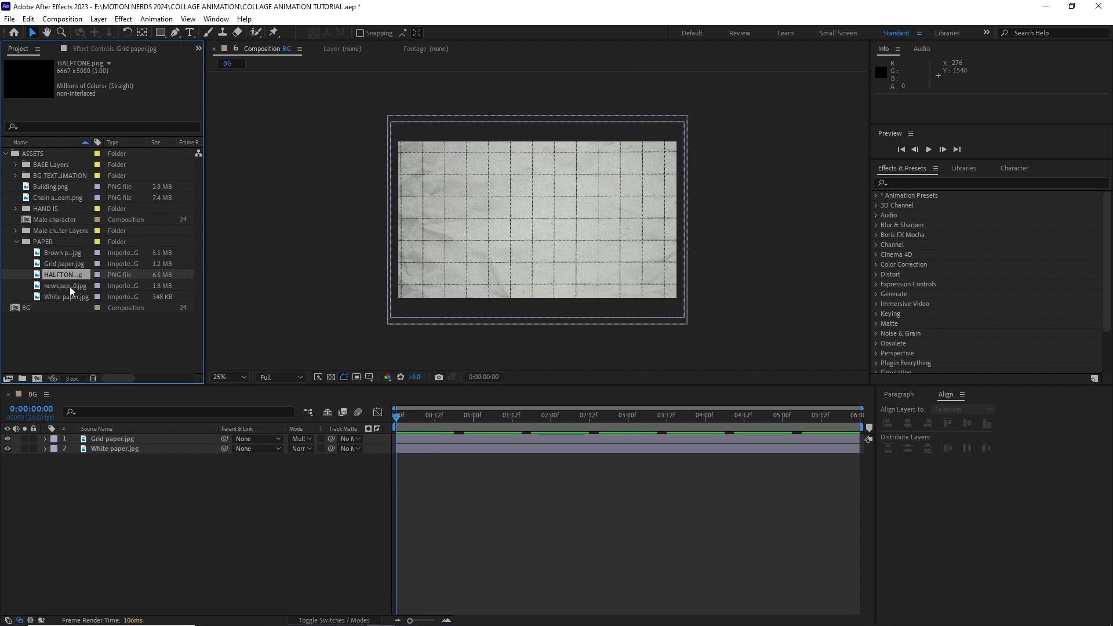
- Add HALFTONE.png as the uppermost layer of the BG composition and scale it to 18%
{"action": "left_click_drag", "start_coordinate": [70, 292], "coordinate": [104, 439]}
{"action": "key", "text": "s"}
{"action": "left_click_drag", "start_coordinate": [317, 448], "coordinate": [270, 450]}
{"action": "left_click", "coordinate": [288, 525]}
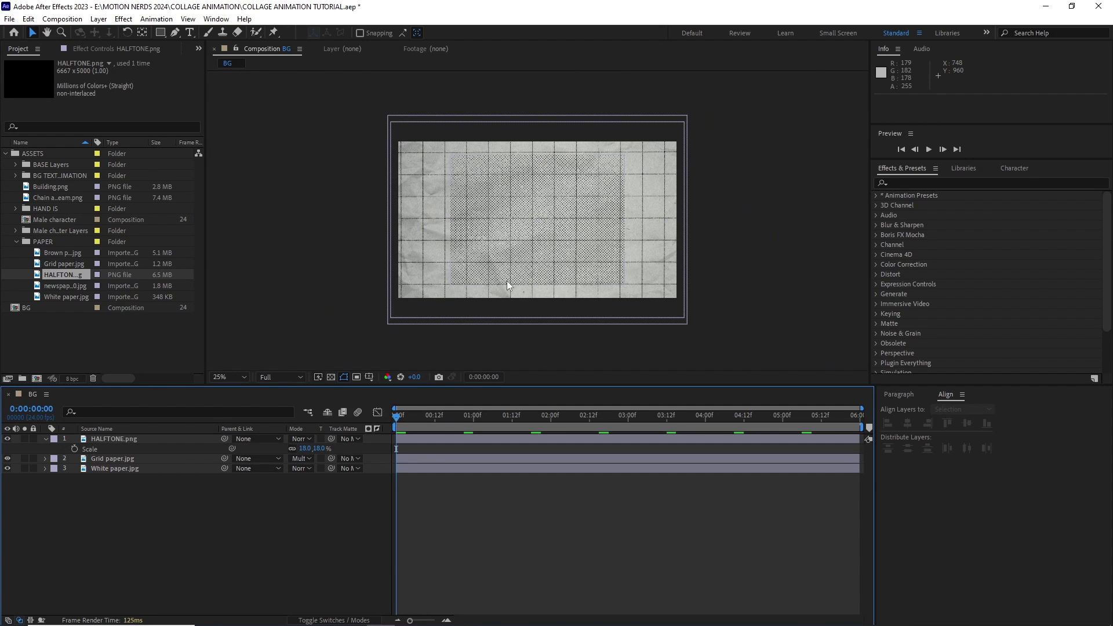
- Apply the Roughen Edges effect to the HALFTONE.png layer and keyframe its position, scale and rotation
{"action": "scroll", "coordinate": [507, 285], "scroll_direction": "up", "scroll_amount": 1}
{"action": "left_click_drag", "start_coordinate": [504, 279], "coordinate": [507, 292]}
{"action": "left_click", "coordinate": [415, 439]}
{"action": "left_click", "coordinate": [124, 19]}
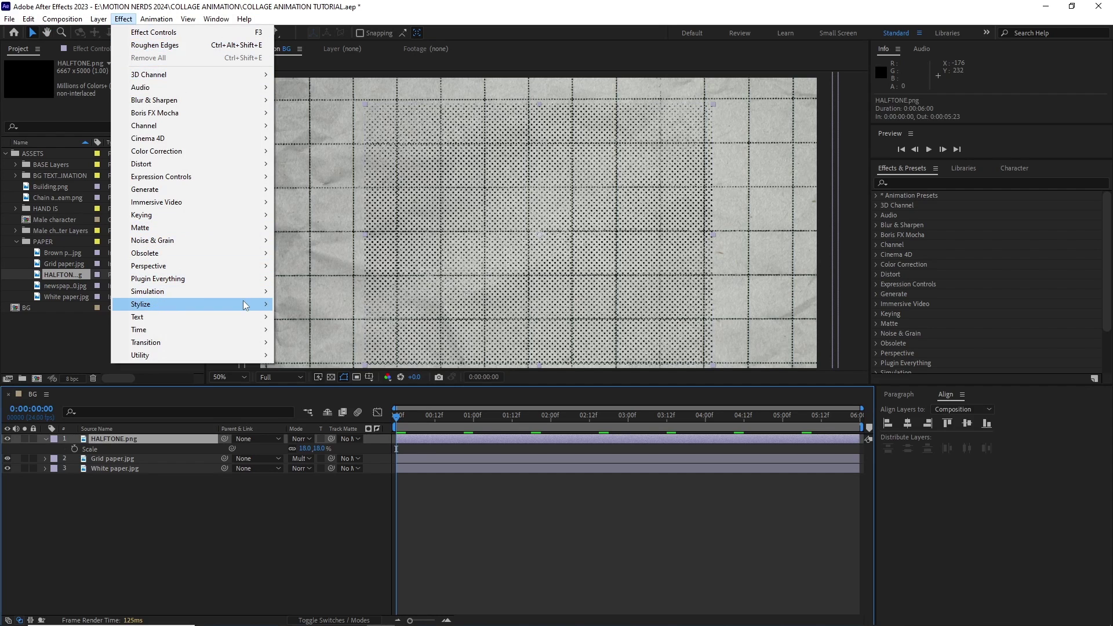
{"action": "mouse_move", "coordinate": [247, 307]}
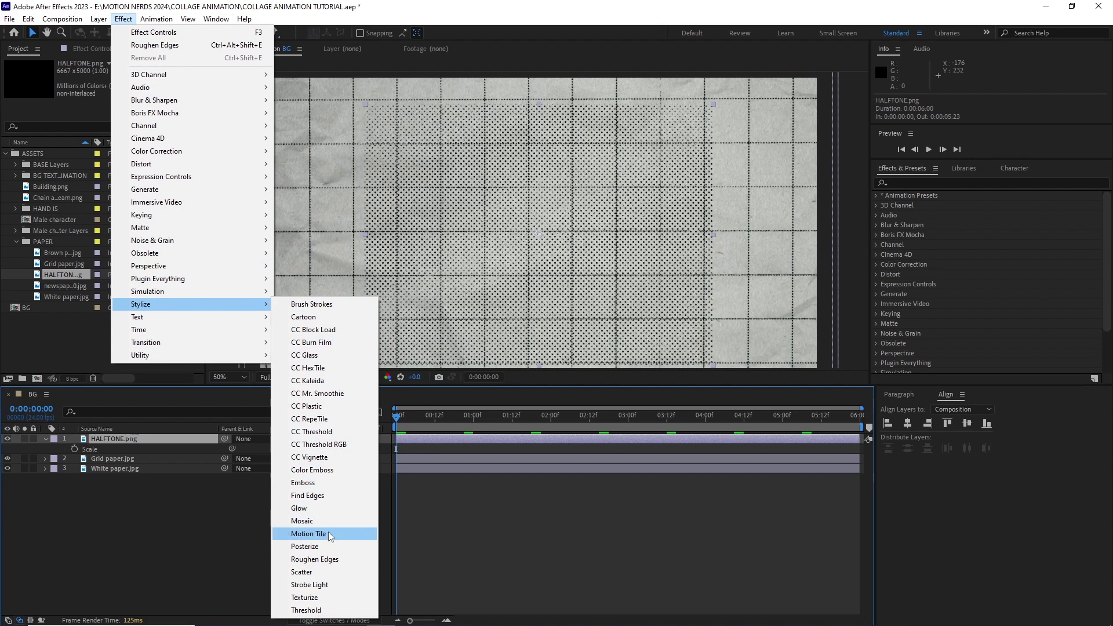
{"action": "left_click", "coordinate": [315, 559]}
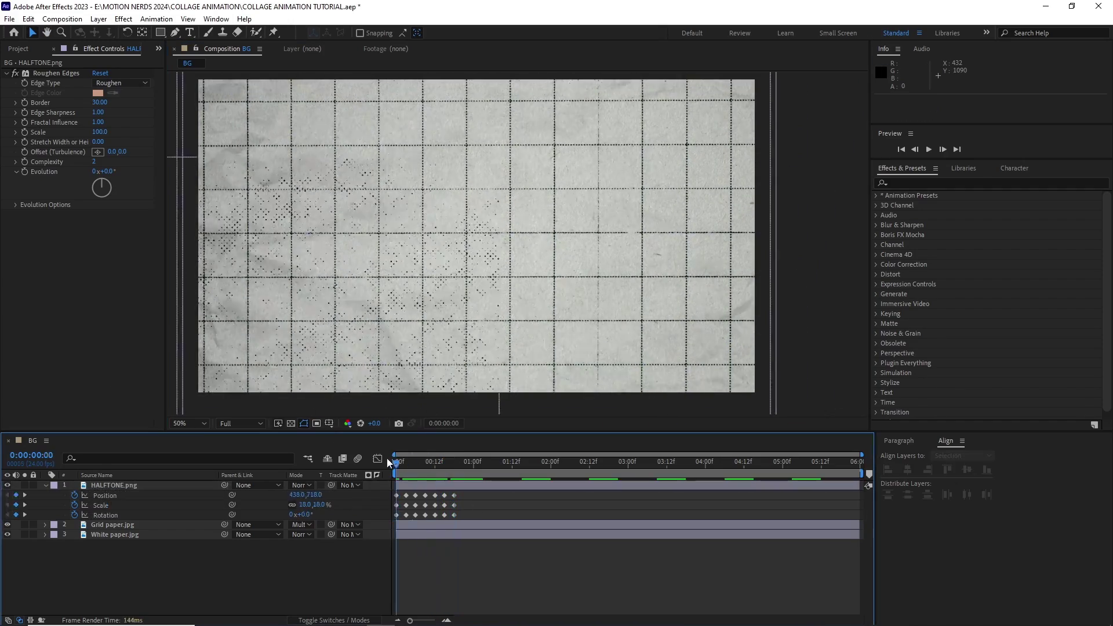
{"action": "right_click", "coordinate": [445, 514]}
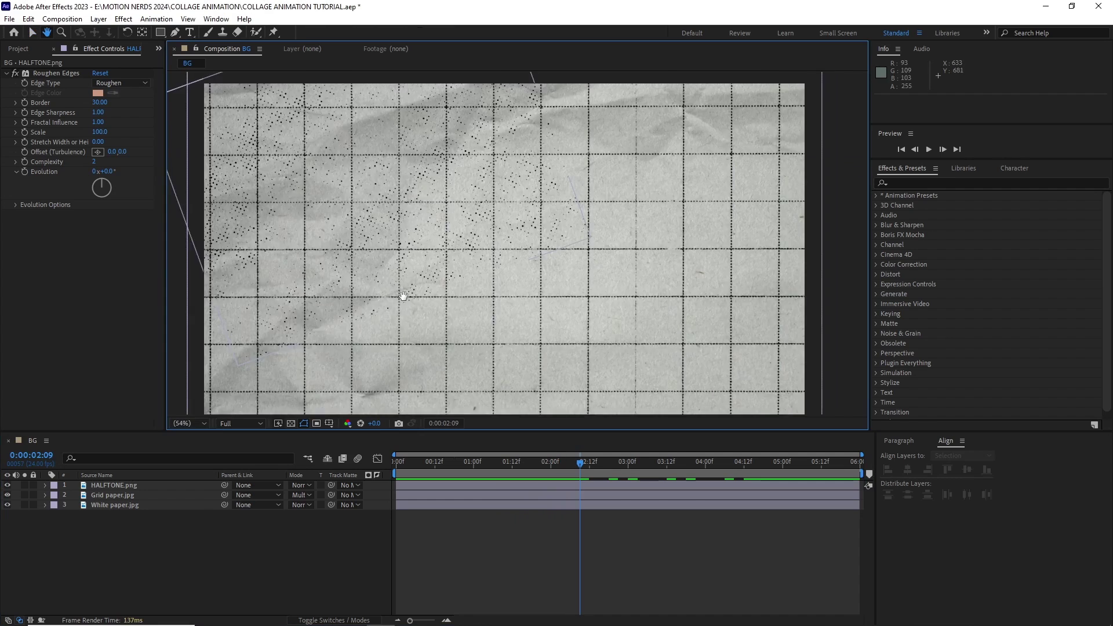
{"action": "key", "text": "comma"}
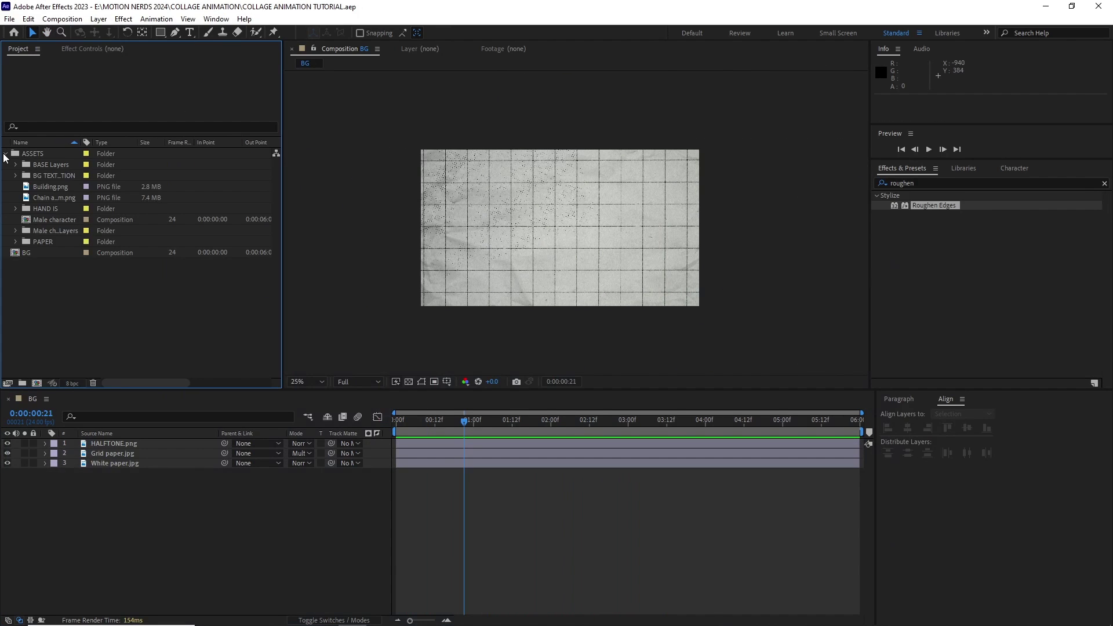
- Open the Male character composition and move the HEAD layer's anchor point to the neck
{"action": "left_click", "coordinate": [57, 222]}
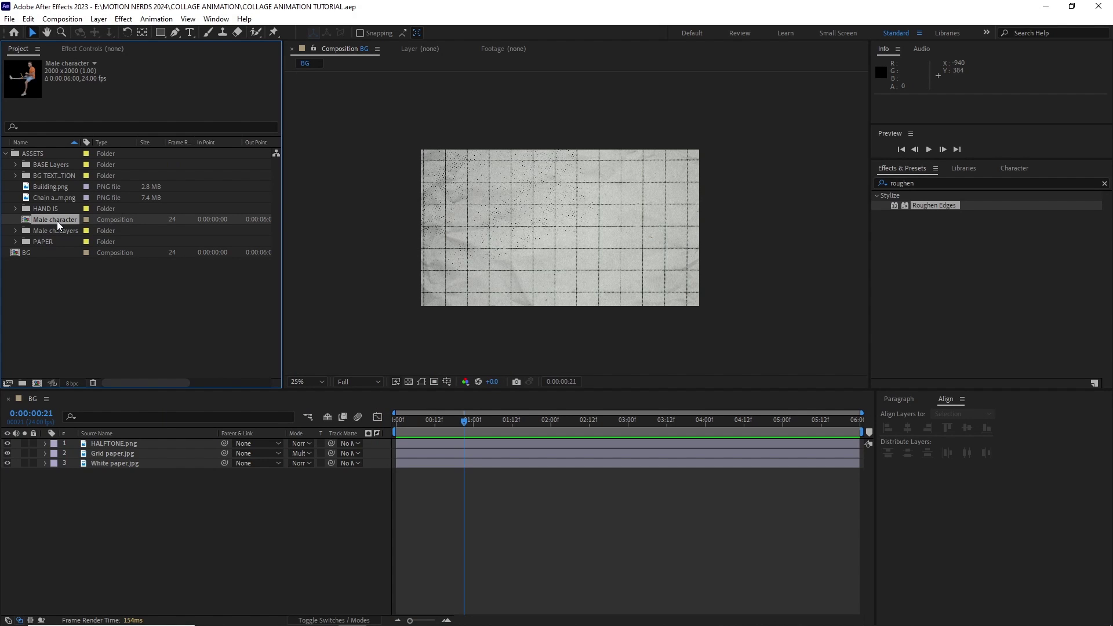
{"action": "double_click", "coordinate": [57, 222]}
{"action": "left_click_drag", "start_coordinate": [600, 209], "coordinate": [534, 261]}
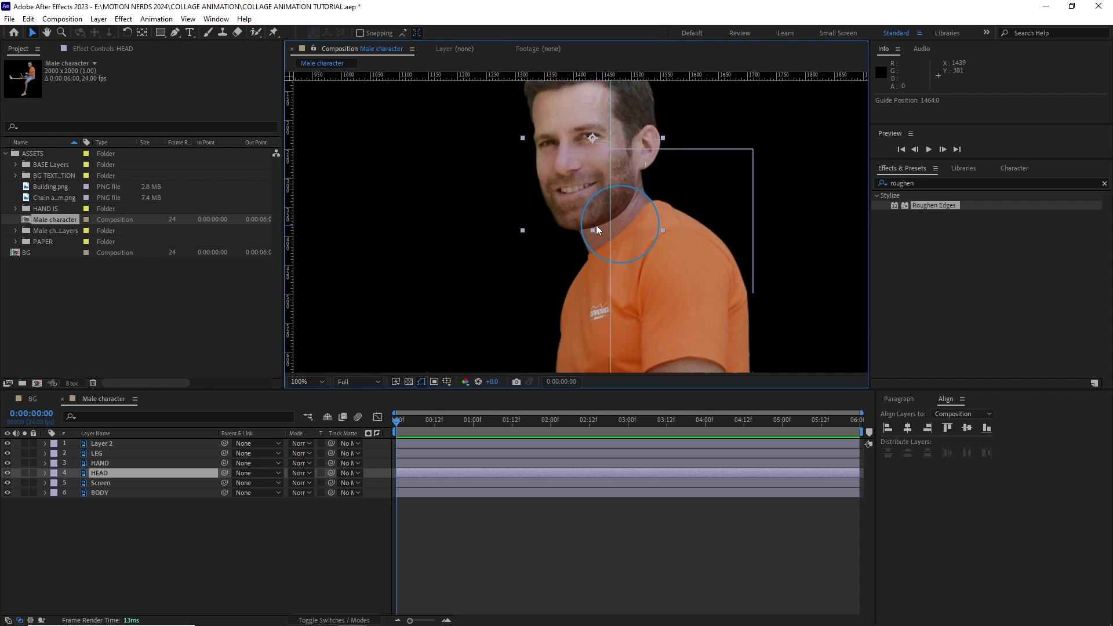
{"action": "left_click_drag", "start_coordinate": [596, 225], "coordinate": [578, 255]}
- Move the HAND layer's anchor point to the elbow and the LEG layer's anchor point to the knee
{"action": "left_click_drag", "start_coordinate": [589, 75], "coordinate": [531, 130]}
{"action": "left_click_drag", "start_coordinate": [603, 76], "coordinate": [603, 308]}
{"action": "left_click", "coordinate": [628, 350]}
{"action": "left_click_drag", "start_coordinate": [628, 350], "coordinate": [561, 283]}
{"action": "left_click", "coordinate": [545, 342]}
{"action": "scroll", "coordinate": [532, 280], "scroll_direction": "down", "scroll_amount": 1}
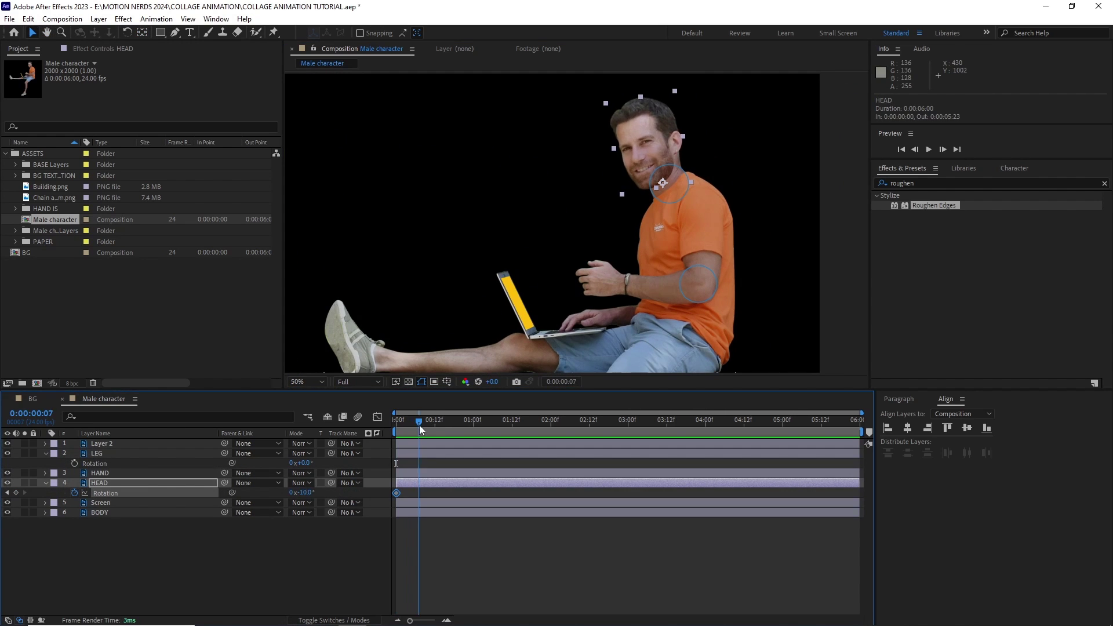
- Animate the rotation of the HEAD, HAND and LEG layers with three keyframes each, and open an expression on the LEG rotation
{"action": "left_click_drag", "start_coordinate": [419, 429], "coordinate": [417, 428]}
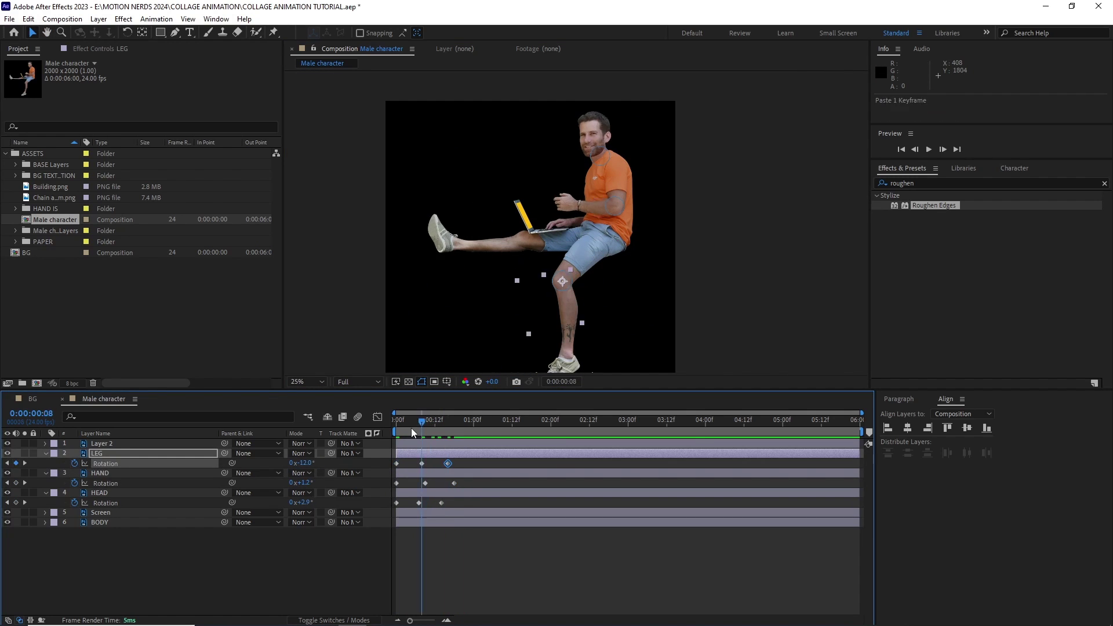
{"action": "left_click", "coordinate": [74, 463], "text": "alt"}
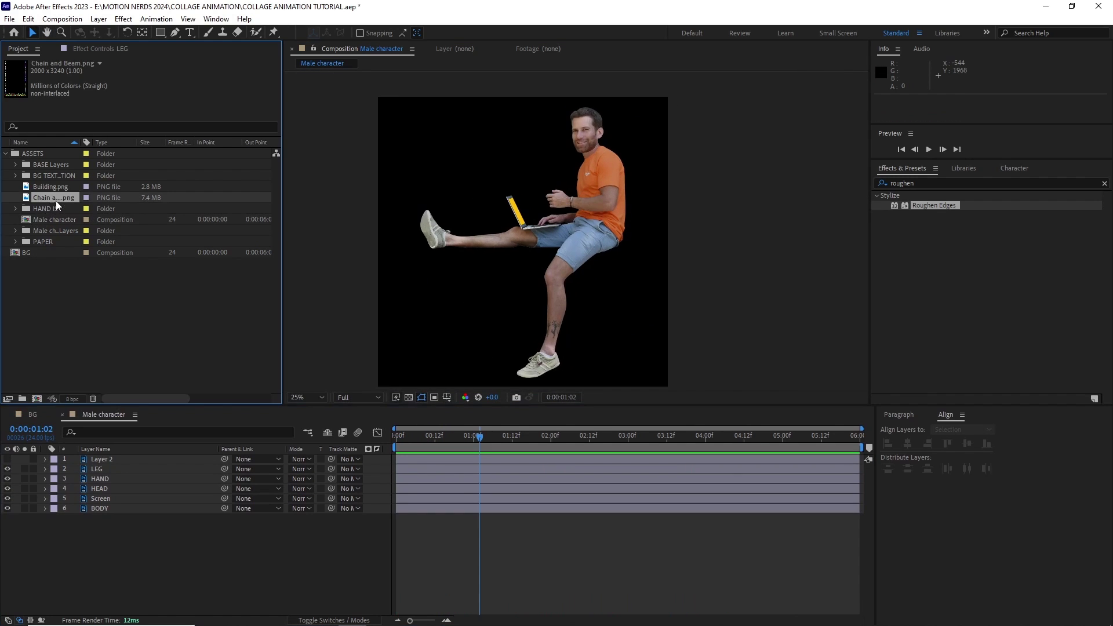
- Create a composition from Chain and Beam.png and set its height to 3500 px
{"action": "left_click_drag", "start_coordinate": [60, 202], "coordinate": [41, 353]}
{"action": "left_click_drag", "start_coordinate": [37, 400], "coordinate": [37, 399]}
{"action": "scroll", "coordinate": [510, 242], "scroll_direction": "down", "scroll_amount": 1}
{"action": "key", "text": "ctrl+k"}
{"action": "left_click", "coordinate": [332, 198]}
{"action": "type", "text": "3500"}
{"action": "key", "text": "Return"}
- Move the Chain and Beam.png layer to position 1000, 1427 and scale it to 82%
{"action": "key", "text": "p"}
{"action": "left_click_drag", "start_coordinate": [318, 469], "coordinate": [240, 469]}
{"action": "key", "text": "s"}
{"action": "left_click_drag", "start_coordinate": [306, 469], "coordinate": [209, 470]}
{"action": "key", "text": "shift+p"}
{"action": "key", "text": "F2"}
- Add the Male character composition above the chain layer and seat him on the beam at position 968, 2440
{"action": "left_click_drag", "start_coordinate": [52, 231], "coordinate": [579, 273]}
{"action": "scroll", "coordinate": [603, 259], "scroll_direction": "up", "scroll_amount": 3}
{"action": "left_click_drag", "start_coordinate": [604, 260], "coordinate": [629, 211]}
{"action": "left_click_drag", "start_coordinate": [622, 258], "coordinate": [622, 258]}
{"action": "scroll", "coordinate": [585, 324], "scroll_direction": "down", "scroll_amount": 2}
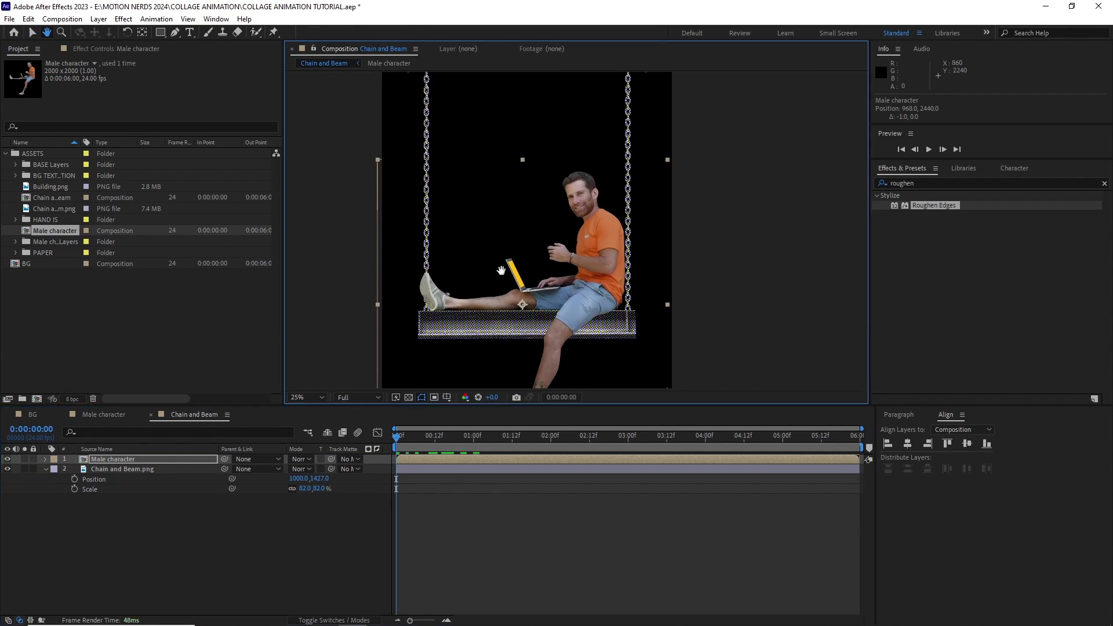
- Rename the composition as Chain,Beam & character and preview its animation
{"action": "scroll", "coordinate": [551, 368], "scroll_direction": "down", "scroll_amount": 1}
{"action": "key", "text": "ctrl+k"}
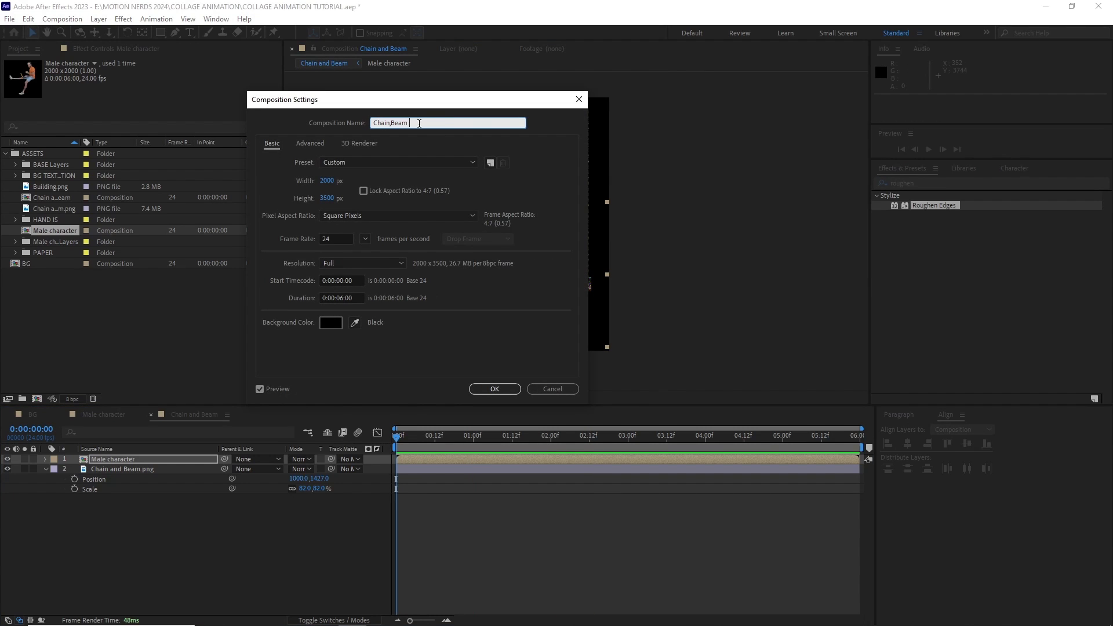
{"action": "key", "text": "Return"}
{"action": "key", "text": "space"}
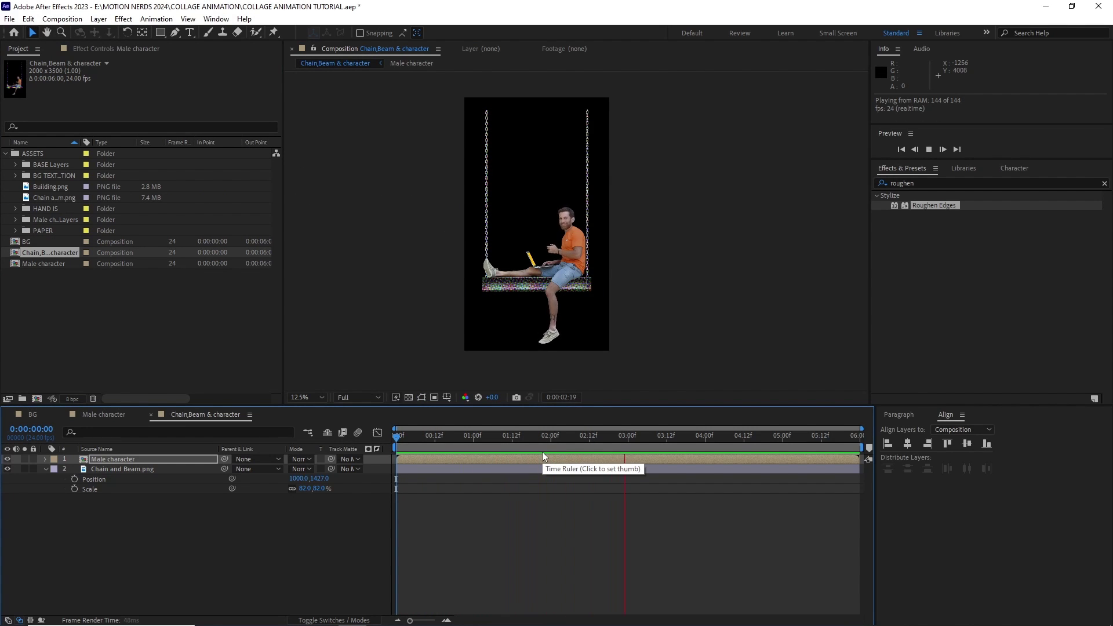
- Create a 1080x1080 composition named Base at 24 fps, lasting 6 seconds
{"action": "left_click", "coordinate": [328, 181]}
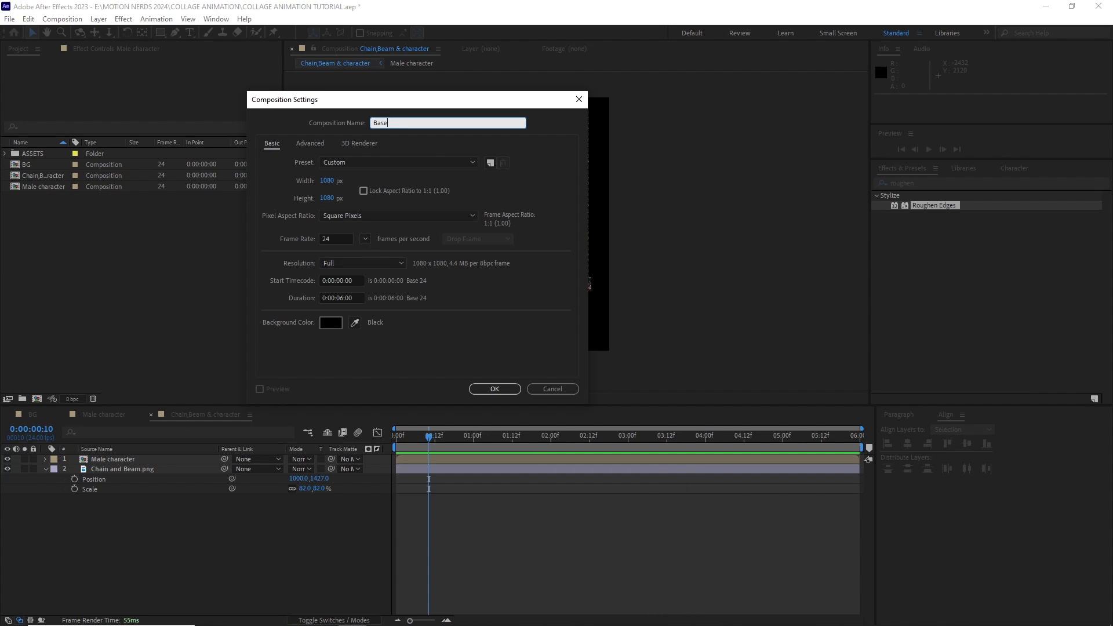
{"action": "type", "text": "Base"}
{"action": "key", "text": "Return"}
{"action": "scroll", "coordinate": [576, 235], "scroll_direction": "up", "scroll_amount": 2}
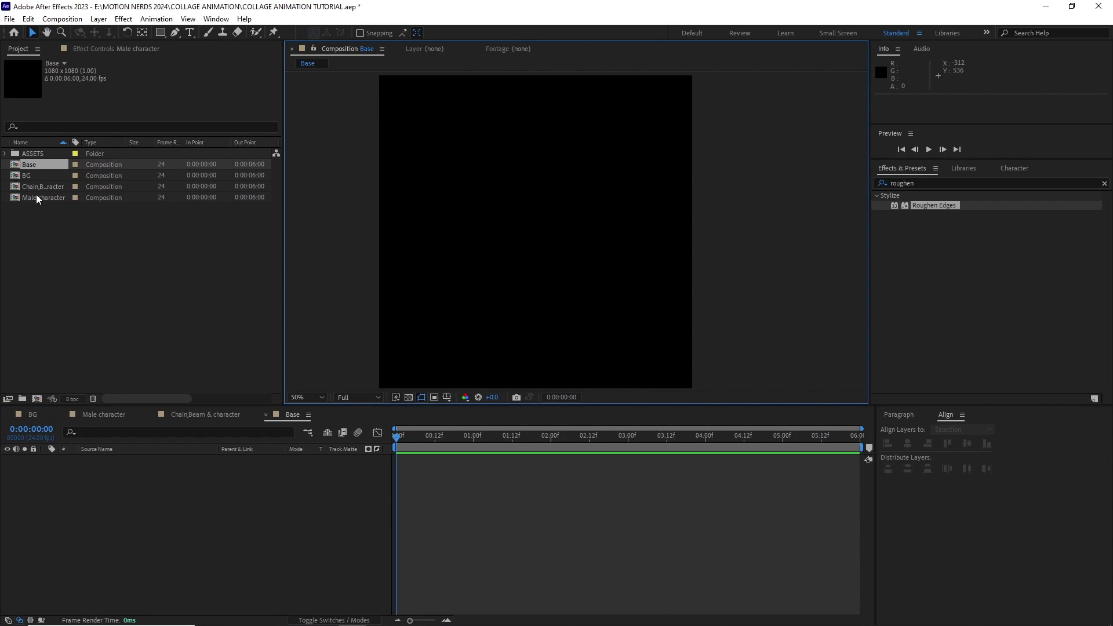
- Add Layer 1/BASE.ai and Layer 2/BASE.ai from the BASE Layers folder to the Base composition
{"action": "left_click", "coordinate": [5, 153]}
{"action": "left_click", "coordinate": [16, 165]}
{"action": "left_click", "coordinate": [58, 175]}
{"action": "left_click", "coordinate": [50, 186], "text": "shift"}
{"action": "left_click_drag", "start_coordinate": [50, 186], "coordinate": [158, 521]}
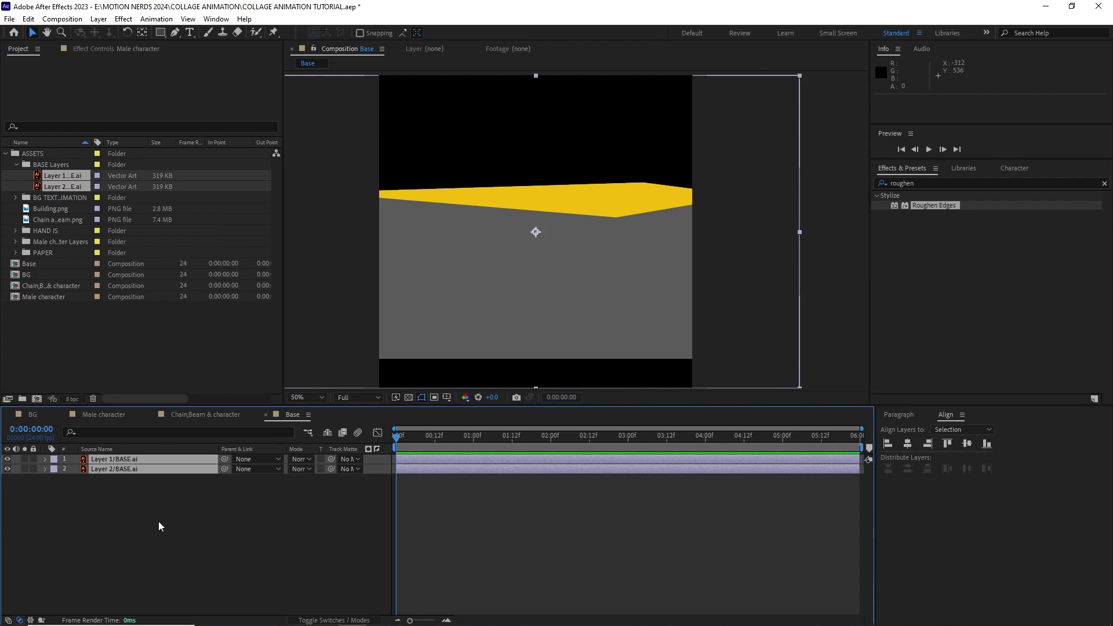
{"action": "left_click", "coordinate": [159, 522]}
- Scale both BASE.ai layers to 62% so the whole box fits inside the frame
{"action": "left_click", "coordinate": [128, 467]}
{"action": "left_click", "coordinate": [128, 458], "text": "shift"}
{"action": "key", "text": "s"}
{"action": "left_click_drag", "start_coordinate": [299, 467], "coordinate": [278, 468]}
{"action": "left_click", "coordinate": [274, 516]}
{"action": "key", "text": "space"}
{"action": "left_click_drag", "start_coordinate": [529, 296], "coordinate": [520, 309]}
- Interpret the Texture M[0000-0012].png sequence at 12 frames per second and loop it to a duration of 0:00:10:10
{"action": "left_click", "coordinate": [17, 165]}
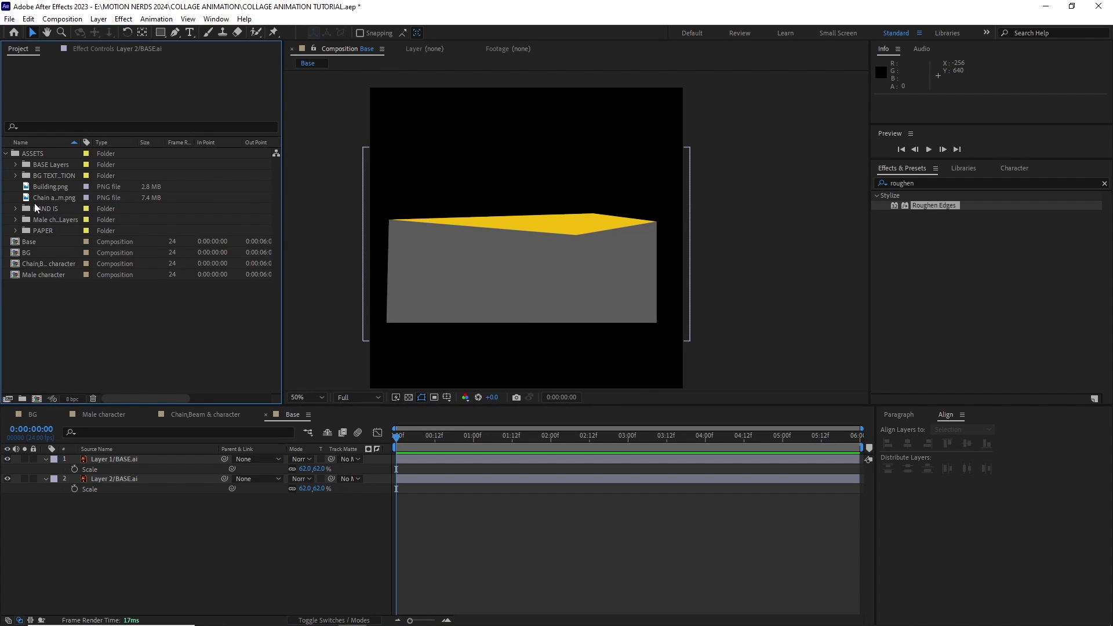
{"action": "left_click", "coordinate": [16, 175]}
{"action": "left_click", "coordinate": [56, 187]}
{"action": "right_click", "coordinate": [51, 187]}
{"action": "mouse_move", "coordinate": [192, 276]}
{"action": "left_click", "coordinate": [255, 273]}
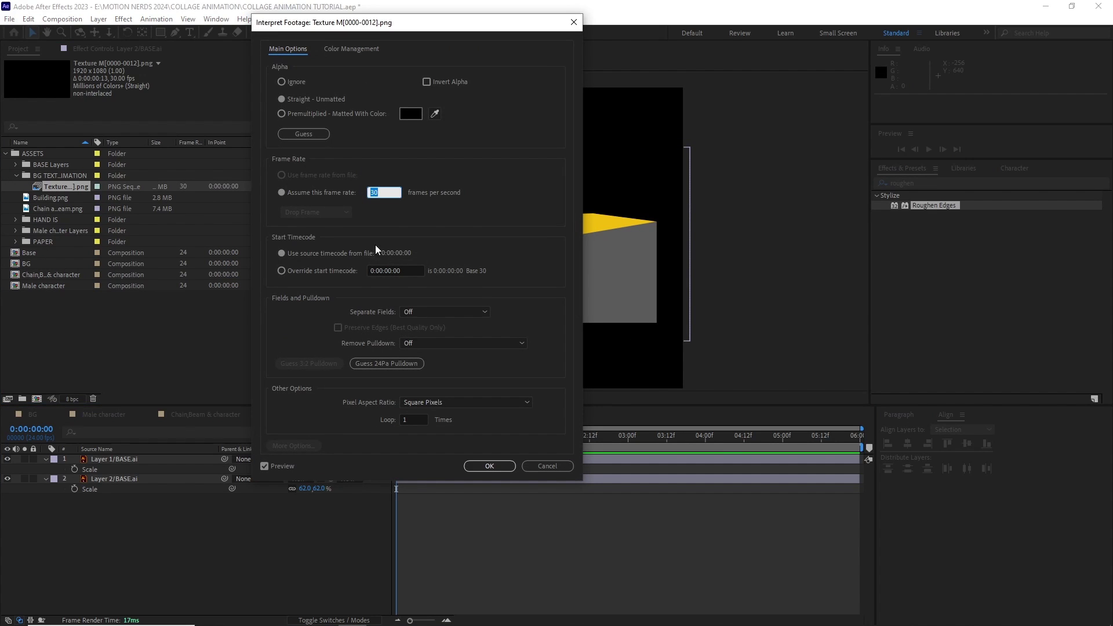
{"action": "left_click", "coordinate": [490, 467]}
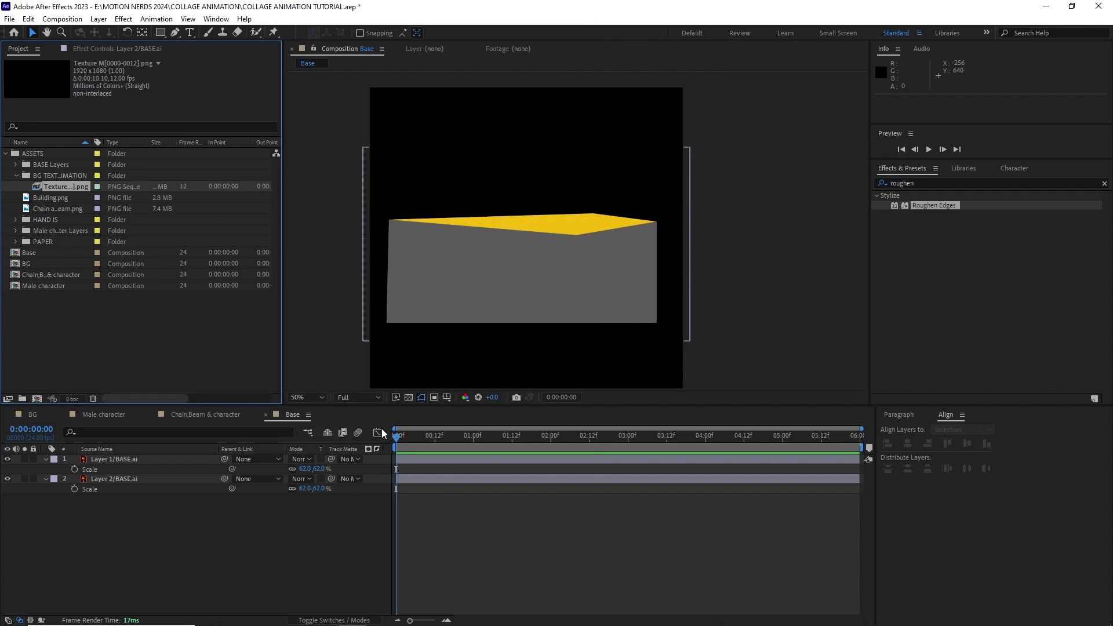
- Add the Texture M sequence above the BASE layers, then tilt it, scale it to 59% and position it over the box
{"action": "left_click_drag", "start_coordinate": [103, 365], "coordinate": [145, 458]}
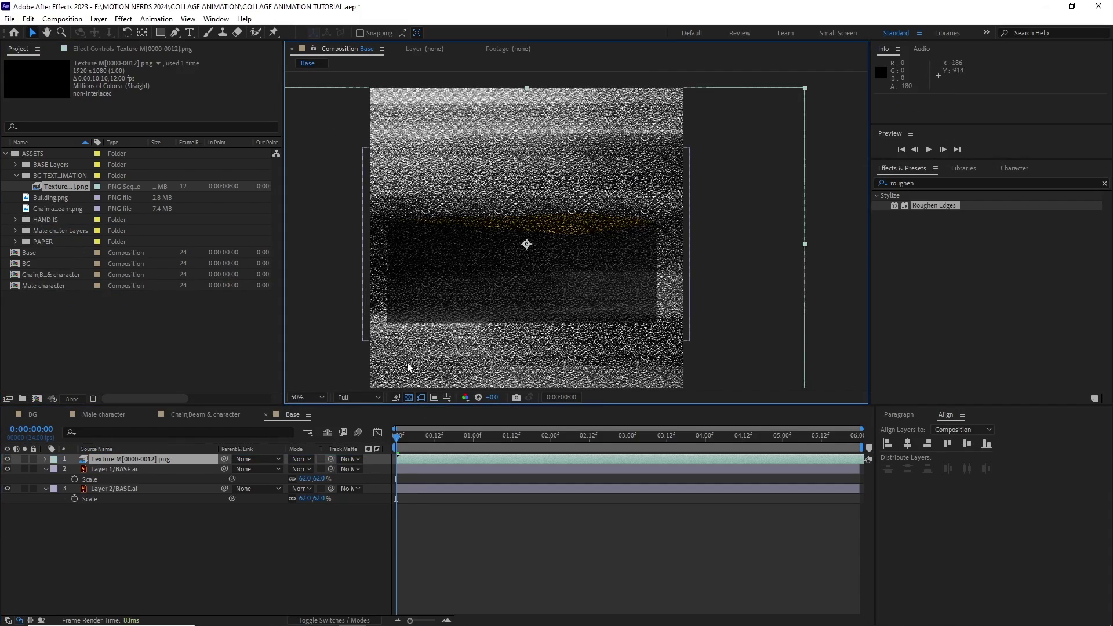
{"action": "key", "text": "r"}
{"action": "mouse_move", "coordinate": [294, 468]}
{"action": "left_mouse_down"}
{"action": "mouse_move", "coordinate": [307, 469]}
{"action": "mouse_move", "coordinate": [277, 468]}
{"action": "left_mouse_up"}
{"action": "left_click_drag", "start_coordinate": [569, 254], "coordinate": [556, 257]}
- Preserve the underlying transparency for the Texture M layer and set its blending mode to Multiply
{"action": "left_click", "coordinate": [319, 459]}
{"action": "left_click", "coordinate": [409, 436]}
{"action": "left_click_drag", "start_coordinate": [409, 436], "coordinate": [397, 436]}
{"action": "left_click", "coordinate": [304, 459]}
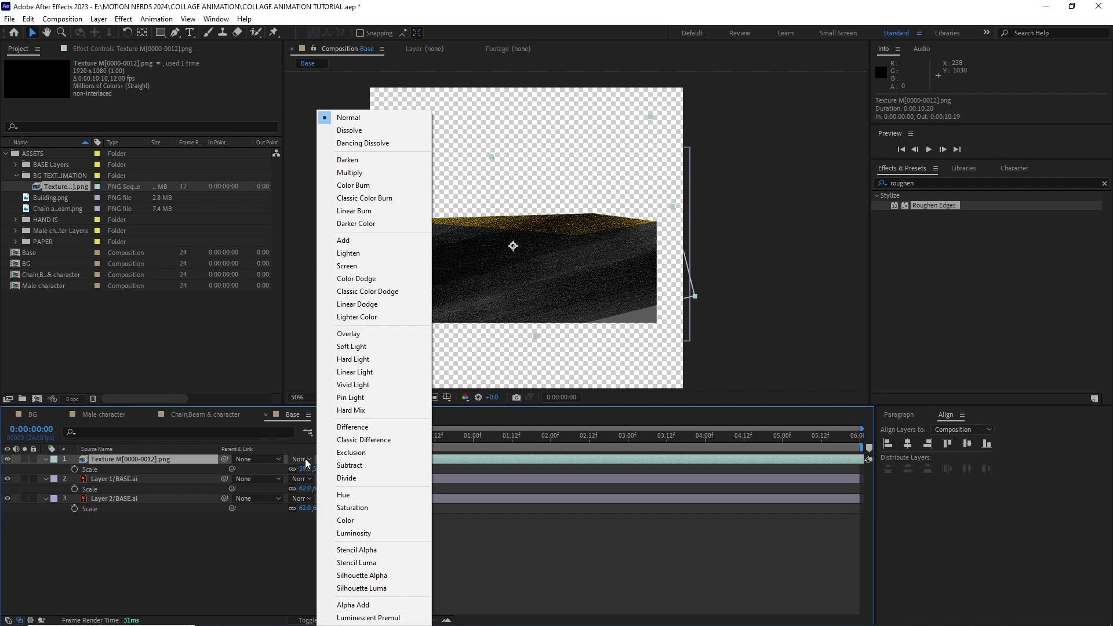
{"action": "left_click", "coordinate": [372, 173]}
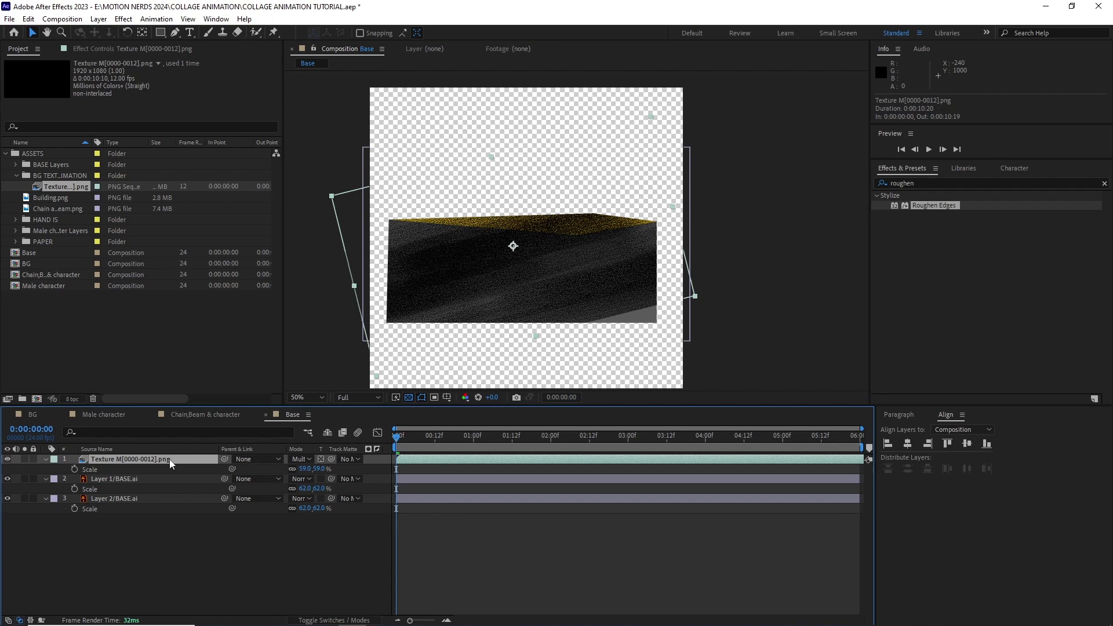
- Apply the Curves effect to the Texture M layer and pull down its Alpha channel curve to thin out the texture
{"action": "left_click", "coordinate": [123, 19]}
{"action": "mouse_move", "coordinate": [233, 150]}
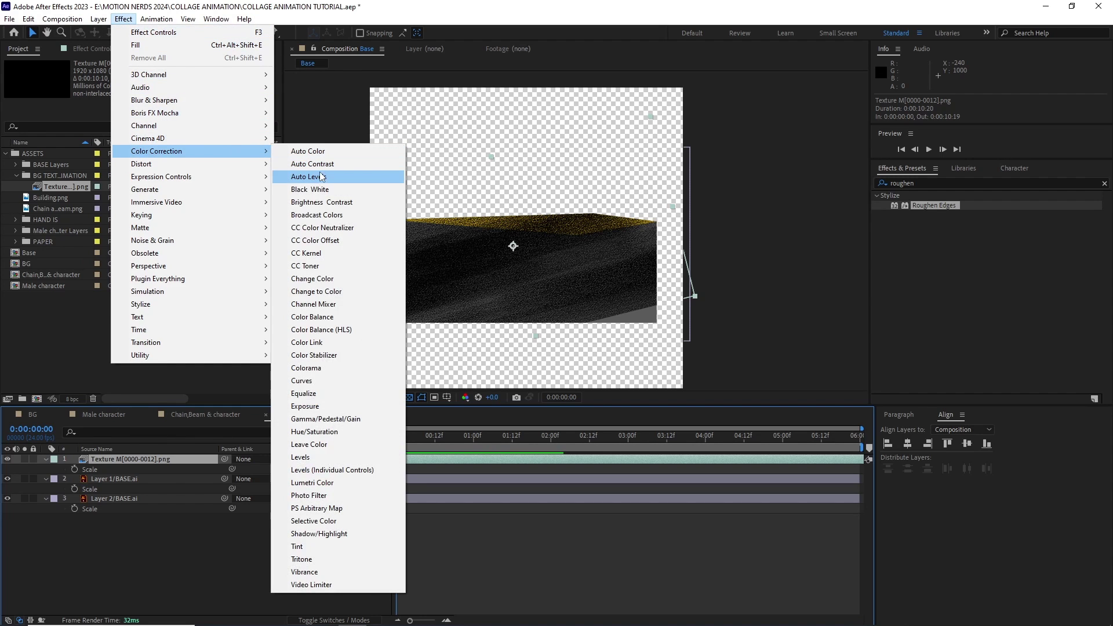
{"action": "left_click", "coordinate": [301, 381]}
{"action": "left_click", "coordinate": [180, 146]}
{"action": "left_click_drag", "start_coordinate": [113, 176], "coordinate": [142, 221]}
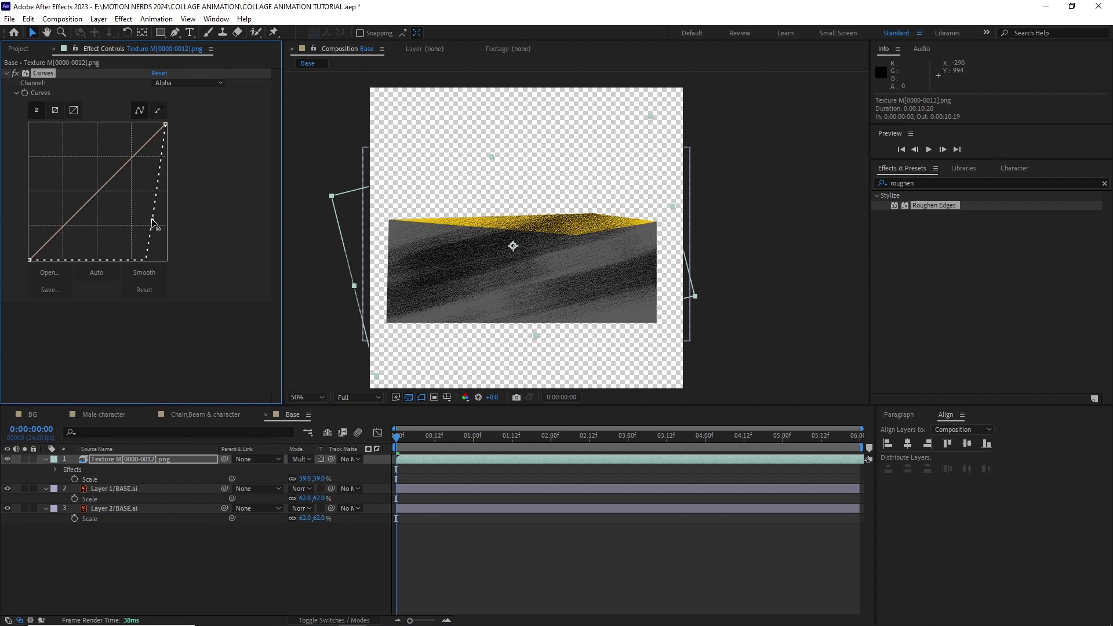
- Change the Texture M layer's blending mode to Overlay in the Base composition
{"action": "left_click", "coordinate": [305, 459]}
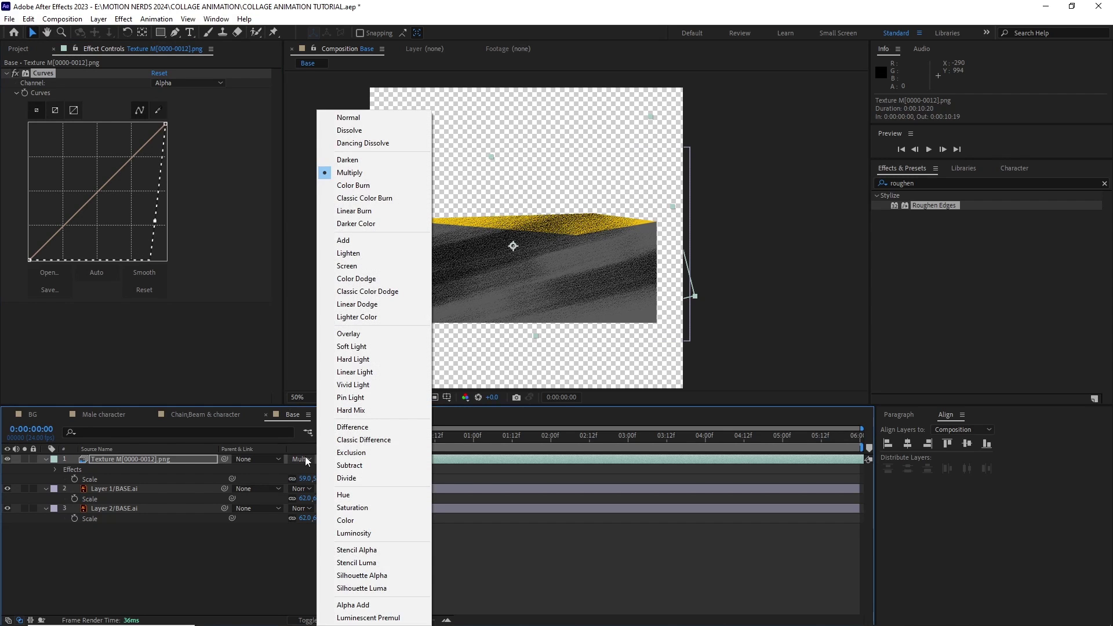
{"action": "left_click", "coordinate": [348, 346]}
{"action": "left_click", "coordinate": [124, 19]}
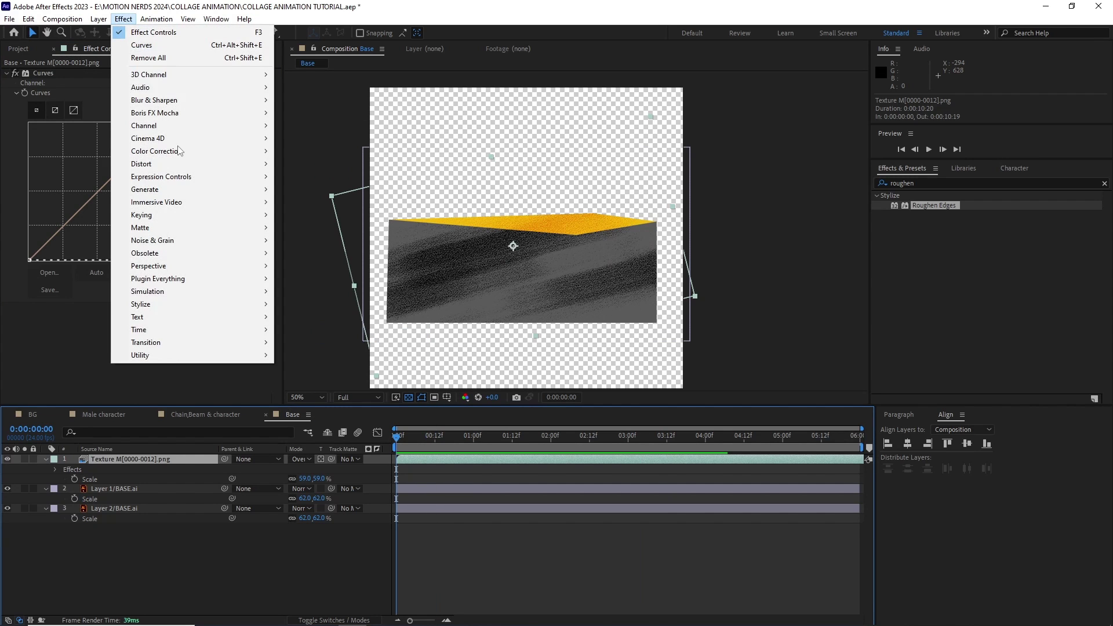
{"action": "mouse_move", "coordinate": [262, 307]}
{"action": "left_click", "coordinate": [315, 559]}
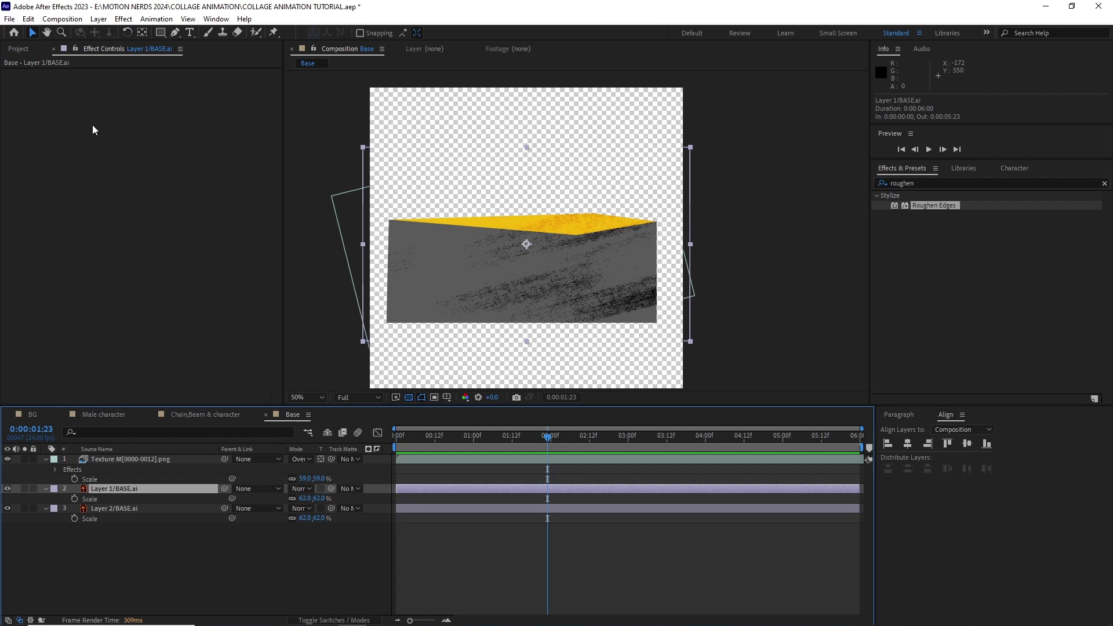
- Apply a Fill effect to Layer 1/BASE.ai and set its colour to dark grey 1C1C1C
{"action": "left_click", "coordinate": [124, 19]}
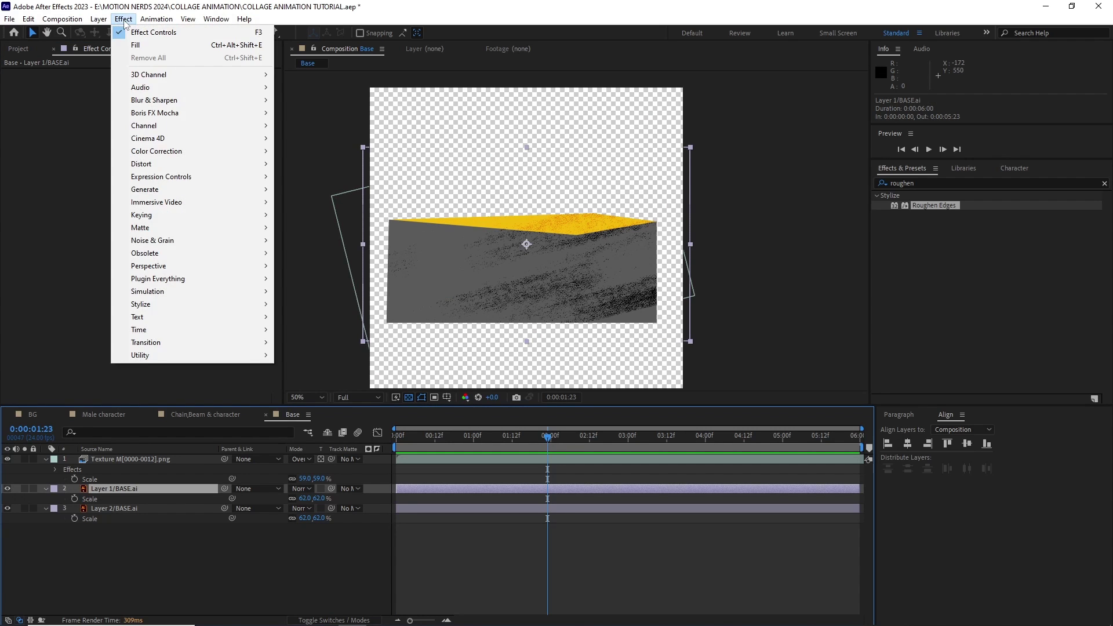
{"action": "mouse_move", "coordinate": [174, 190]}
{"action": "left_click", "coordinate": [313, 391]}
{"action": "left_click", "coordinate": [15, 73]}
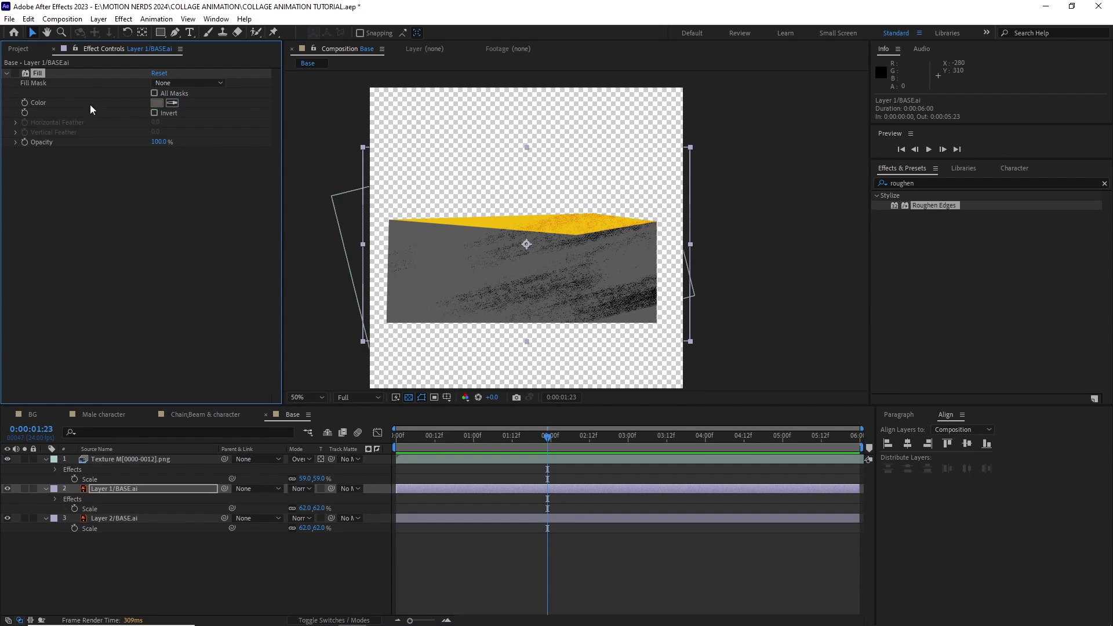
{"action": "left_click", "coordinate": [157, 102]}
{"action": "left_click_drag", "start_coordinate": [152, 293], "coordinate": [132, 322]}
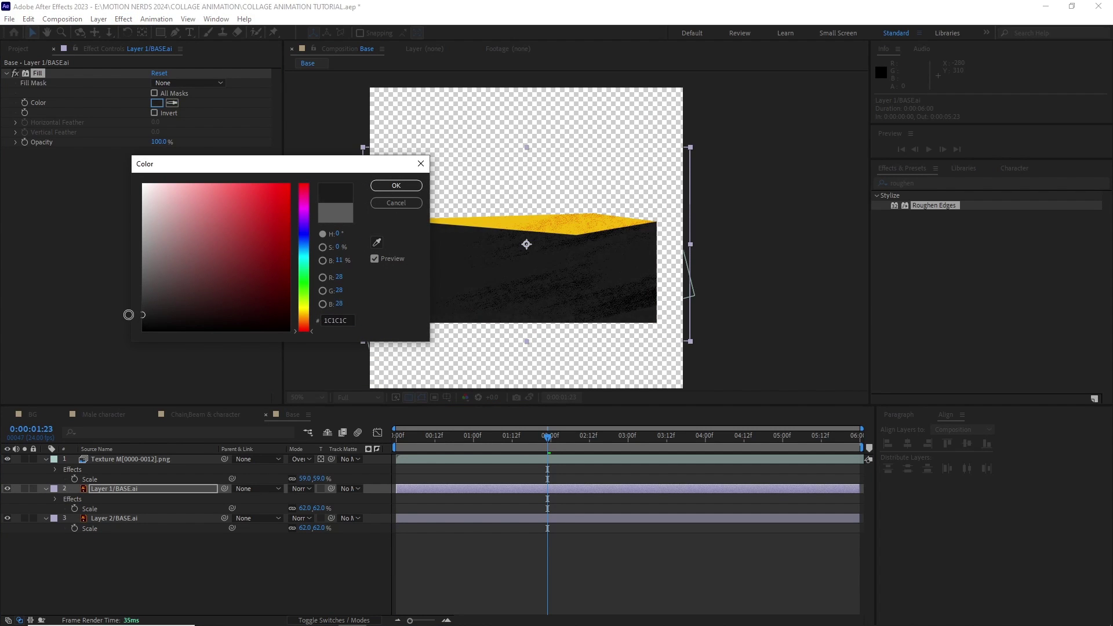
{"action": "key", "text": "Return"}
{"action": "key", "text": "space"}
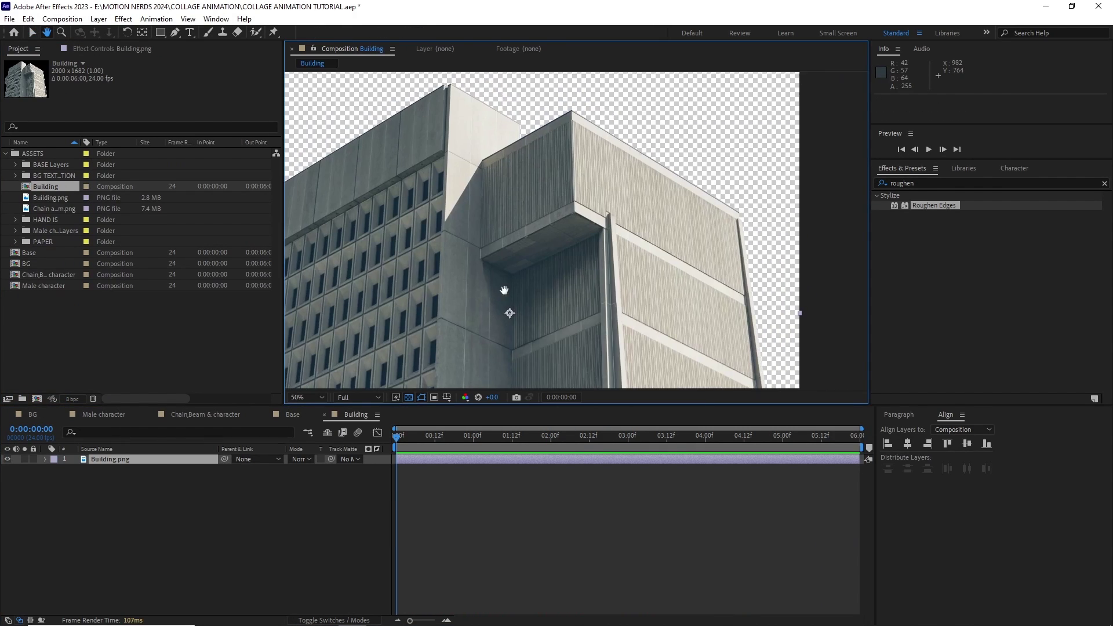
- Apply Tint and Curves to Building.png, shaping an S-curve with raised highlights and lowered shadows for a contrasty black-and-white look
{"action": "left_click", "coordinate": [124, 20]}
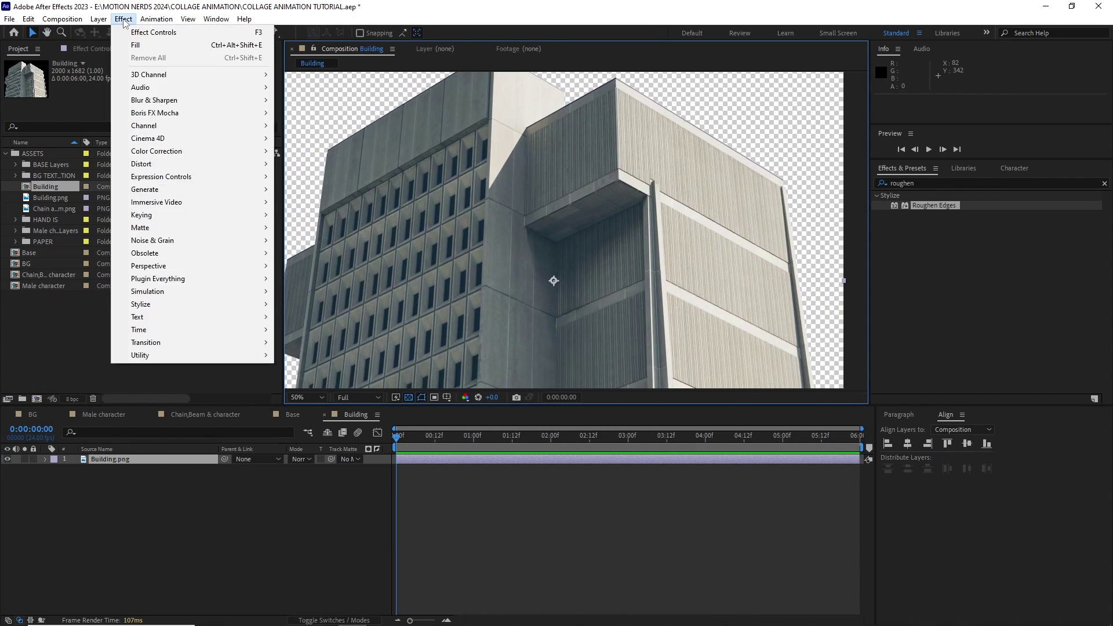
{"action": "mouse_move", "coordinate": [156, 151]}
{"action": "left_click", "coordinate": [313, 544]}
{"action": "left_click", "coordinate": [124, 19]}
{"action": "left_click", "coordinate": [313, 381]}
{"action": "left_click_drag", "start_coordinate": [129, 209], "coordinate": [129, 204]}
{"action": "left_click_drag", "start_coordinate": [63, 271], "coordinate": [74, 283]}
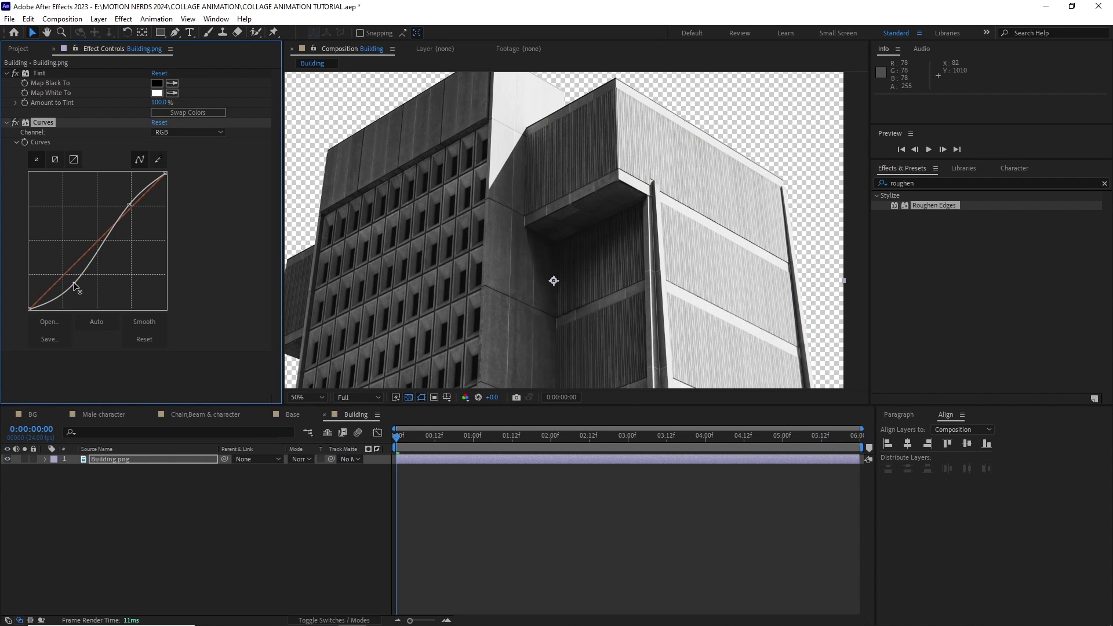
{"action": "left_click_drag", "start_coordinate": [129, 205], "coordinate": [129, 202]}
- Add a composition-sized solid layer in yellow F2C10F above Building.png
{"action": "left_click_drag", "start_coordinate": [596, 211], "coordinate": [528, 198]}
{"action": "left_click", "coordinate": [97, 18]}
{"action": "mouse_move", "coordinate": [116, 32]}
{"action": "left_click", "coordinate": [298, 44]}
{"action": "left_click", "coordinate": [162, 317]}
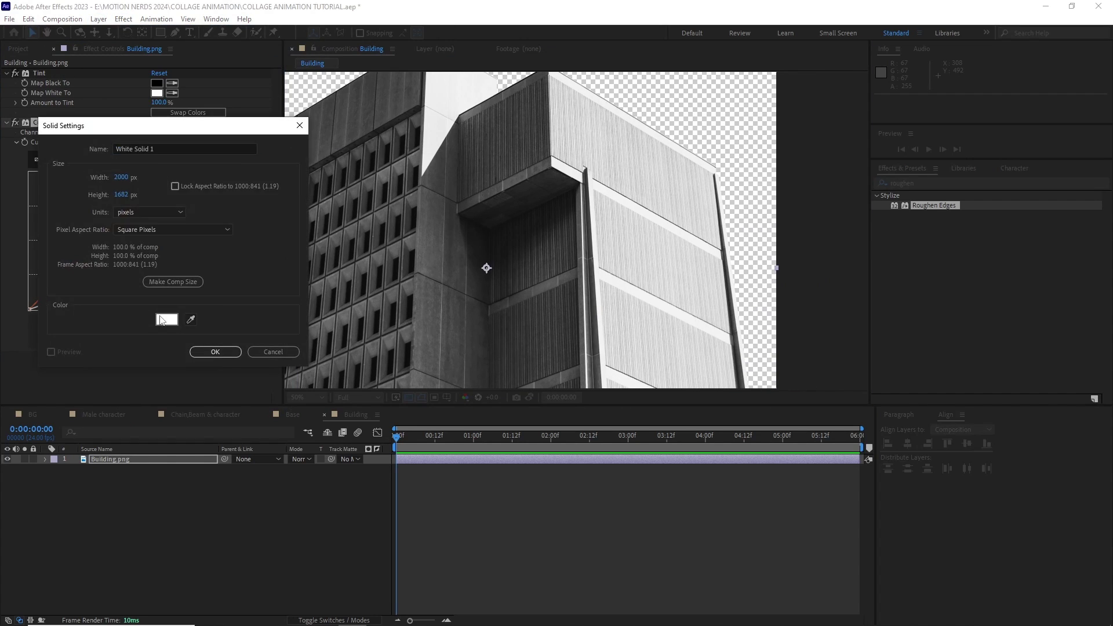
{"action": "type", "text": "F2C10F"}
{"action": "key", "text": "Return"}
{"action": "key", "text": "Return"}
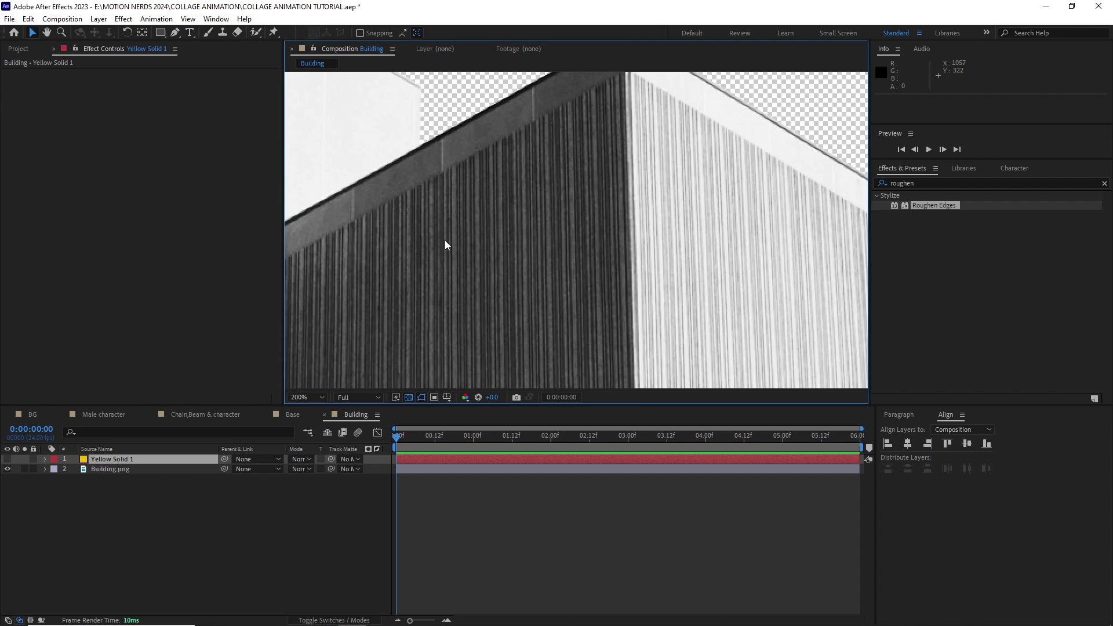
- Begin a Pen tool mask on the yellow solid, tracing the roofline and outer edge of the building's right-hand block
{"action": "key", "text": "g"}
{"action": "scroll", "coordinate": [444, 240], "scroll_direction": "up", "scroll_amount": 1}
{"action": "left_click_drag", "start_coordinate": [301, 231], "coordinate": [490, 273]}
{"action": "left_click", "coordinate": [458, 268]}
{"action": "left_click_drag", "start_coordinate": [742, 116], "coordinate": [301, 371]}
{"action": "left_click", "coordinate": [509, 231]}
{"action": "left_click_drag", "start_coordinate": [841, 382], "coordinate": [584, 252]}
{"action": "left_click", "coordinate": [517, 285]}
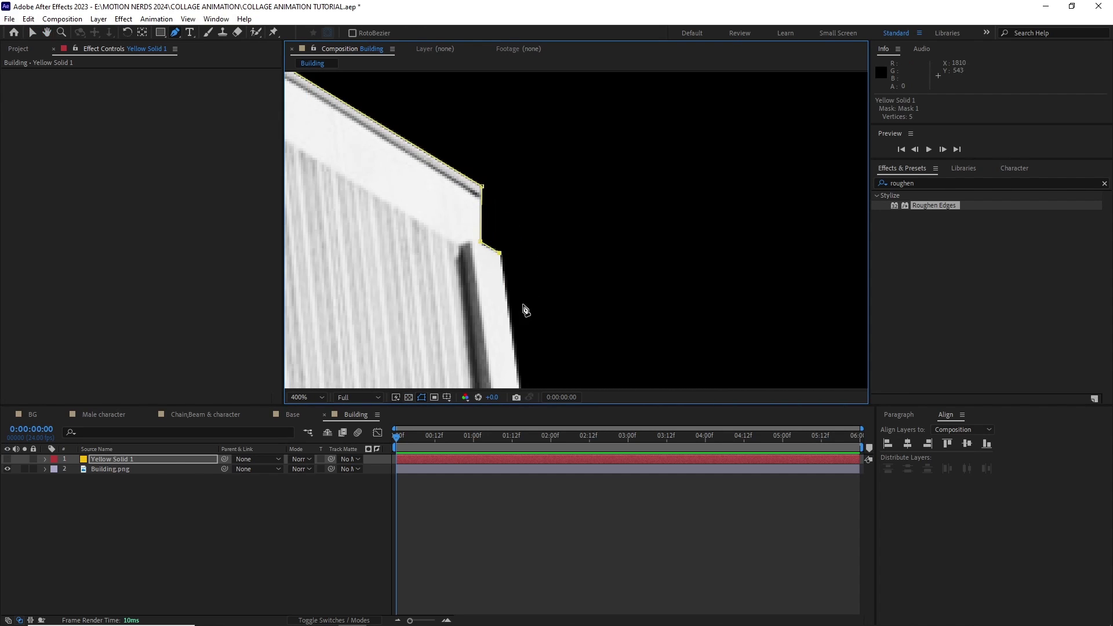
{"action": "scroll", "coordinate": [525, 306], "scroll_direction": "down", "scroll_amount": 1}
{"action": "left_click_drag", "start_coordinate": [650, 376], "coordinate": [525, 226]}
{"action": "left_click", "coordinate": [572, 308]}
- Complete the yellow solid's mask along the building's bottom edge and inner wall edge, and make the solid visible
{"action": "scroll", "coordinate": [466, 325], "scroll_direction": "down", "scroll_amount": 2}
{"action": "scroll", "coordinate": [475, 267], "scroll_direction": "up", "scroll_amount": 2}
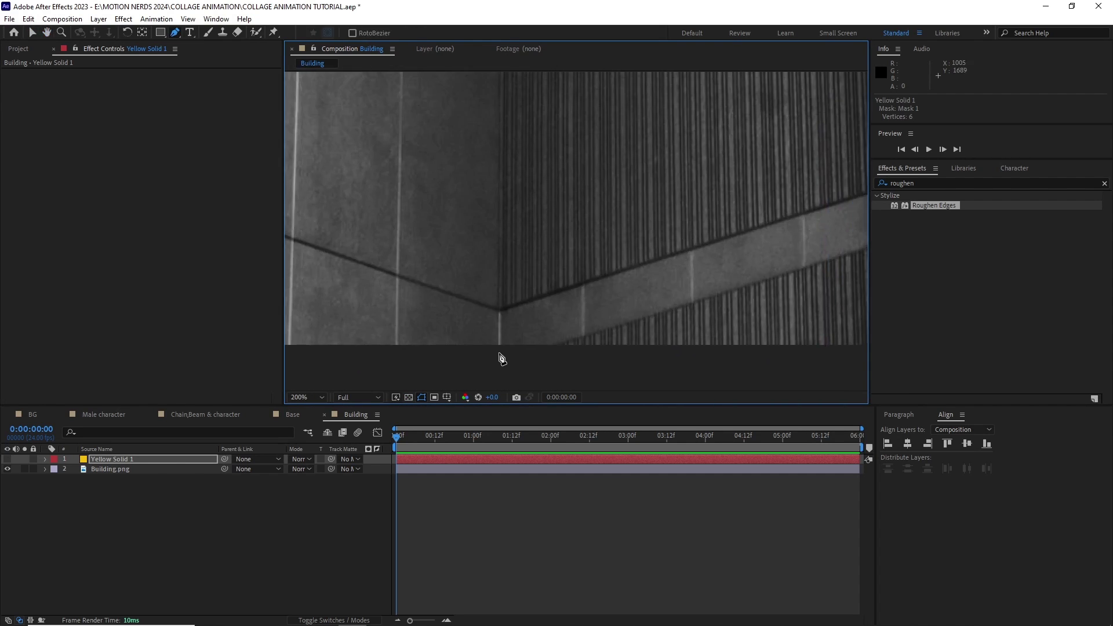
{"action": "left_click", "coordinate": [499, 353]}
{"action": "scroll", "coordinate": [499, 353], "scroll_direction": "down", "scroll_amount": 2}
{"action": "scroll", "coordinate": [510, 208], "scroll_direction": "up", "scroll_amount": 3}
{"action": "left_click", "coordinate": [544, 249]}
{"action": "scroll", "coordinate": [447, 211], "scroll_direction": "down", "scroll_amount": 2}
{"action": "left_click", "coordinate": [545, 291]}
{"action": "scroll", "coordinate": [522, 145], "scroll_direction": "up", "scroll_amount": 2}
{"action": "left_click", "coordinate": [503, 203]}
{"action": "scroll", "coordinate": [504, 204], "scroll_direction": "down", "scroll_amount": 3}
{"action": "scroll", "coordinate": [519, 301], "scroll_direction": "up", "scroll_amount": 3}
{"action": "left_click_drag", "start_coordinate": [409, 328], "coordinate": [410, 327]}
{"action": "scroll", "coordinate": [562, 233], "scroll_direction": "down", "scroll_amount": 4}
{"action": "left_click_drag", "start_coordinate": [593, 248], "coordinate": [526, 176]}
{"action": "left_click", "coordinate": [7, 459]}
{"action": "left_click_drag", "start_coordinate": [521, 232], "coordinate": [553, 230]}
- Add the Texture M[0000-0012].png sequence to the Building composition between Yellow Solid 1 and Building.png
{"action": "left_click", "coordinate": [144, 458]}
{"action": "left_click", "coordinate": [22, 48]}
{"action": "left_click", "coordinate": [15, 175]}
{"action": "left_click_drag", "start_coordinate": [54, 186], "coordinate": [139, 464]}
{"action": "left_click_drag", "start_coordinate": [545, 199], "coordinate": [502, 206]}
- Tilt the Texture M layer counterclockwise, scale it to 123% and shift it toward the yellow wall
{"action": "key", "text": "r"}
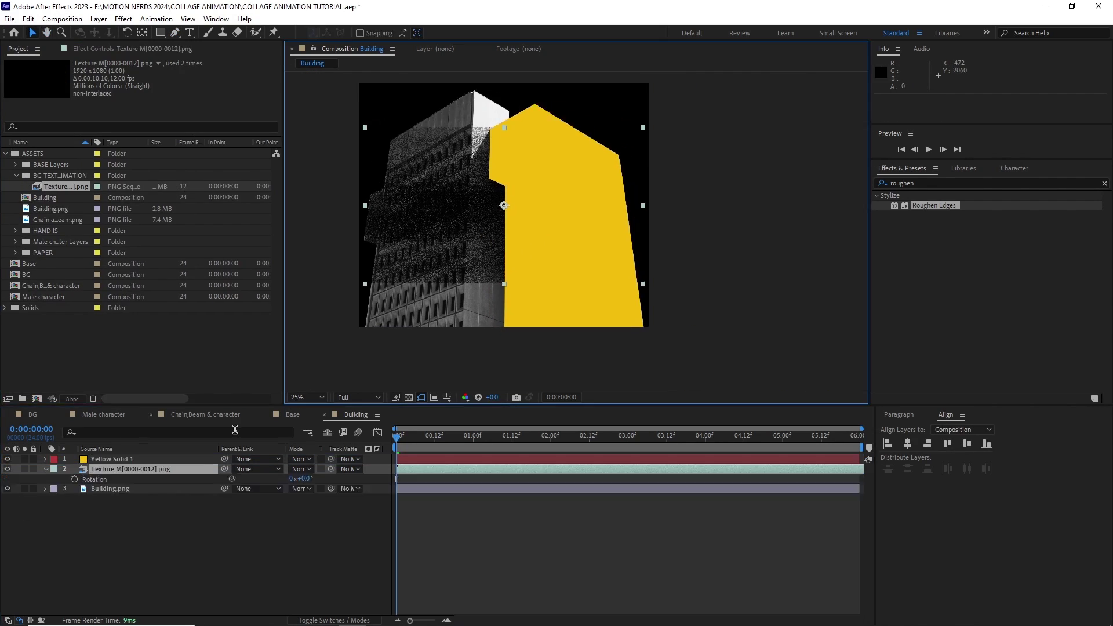
{"action": "left_click_drag", "start_coordinate": [313, 479], "coordinate": [293, 479]}
{"action": "left_click_drag", "start_coordinate": [502, 233], "coordinate": [529, 228]}
{"action": "key", "text": "s"}
{"action": "left_click_drag", "start_coordinate": [303, 479], "coordinate": [317, 478]}
{"action": "left_click_drag", "start_coordinate": [457, 261], "coordinate": [490, 263]}
- Move Yellow Solid 1 below the Texture M layer, and enlarge the texture to 160% to cover the yellow wall
{"action": "left_click_drag", "start_coordinate": [127, 458], "coordinate": [128, 484]}
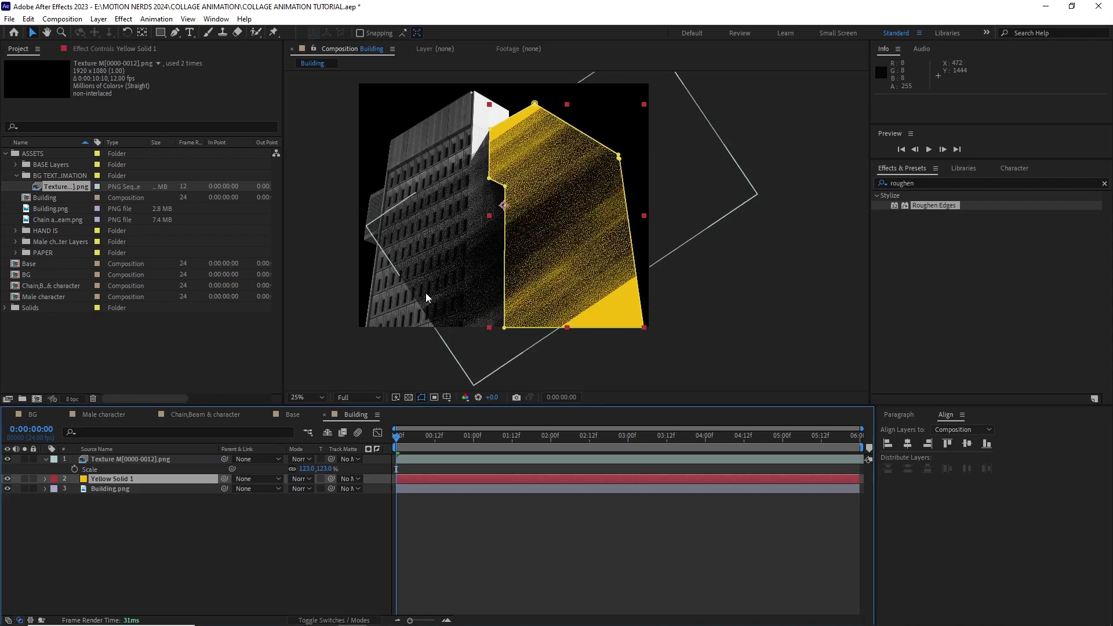
{"action": "left_click_drag", "start_coordinate": [481, 262], "coordinate": [481, 269]}
{"action": "left_click_drag", "start_coordinate": [304, 468], "coordinate": [324, 469]}
{"action": "left_click_drag", "start_coordinate": [476, 340], "coordinate": [508, 340]}
{"action": "left_click", "coordinate": [352, 479]}
{"action": "left_click", "coordinate": [371, 509]}
{"action": "key", "text": "ctrl+z"}
- Place the Texture M layer beneath Yellow Solid 1 with that solid as its track matte, and duplicate the solid
{"action": "left_click_drag", "start_coordinate": [139, 458], "coordinate": [112, 488]}
{"action": "left_click", "coordinate": [351, 469]}
{"action": "left_click", "coordinate": [368, 498]}
{"action": "key", "text": "ctrl+z"}
{"action": "left_click", "coordinate": [351, 469]}
{"action": "left_click", "coordinate": [372, 497]}
{"action": "left_click", "coordinate": [118, 458]}
{"action": "key", "text": "ctrl+d"}
- Apply a Fill effect to the matted Texture M layer and set its colour to orange FF7E00
{"action": "left_click", "coordinate": [128, 469]}
{"action": "left_click", "coordinate": [123, 18]}
{"action": "mouse_move", "coordinate": [220, 189]}
{"action": "left_click", "coordinate": [301, 375]}
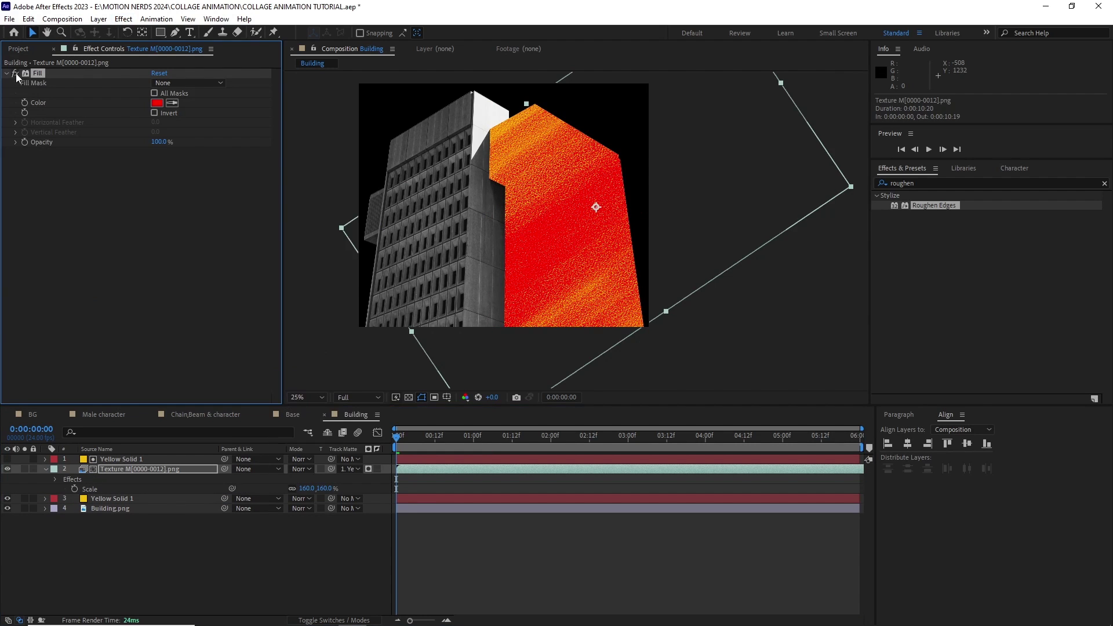
{"action": "left_click", "coordinate": [157, 103]}
{"action": "left_click", "coordinate": [305, 313]}
{"action": "left_click_drag", "start_coordinate": [307, 317], "coordinate": [307, 323]}
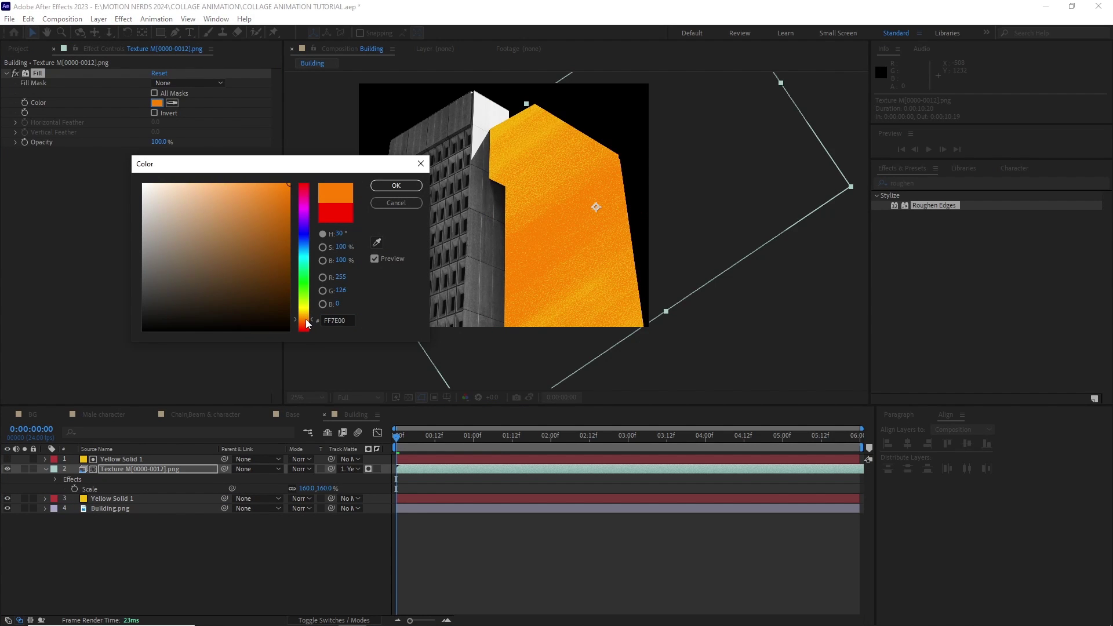
{"action": "left_click", "coordinate": [396, 186]}
- Set the Texture M layer to Multiply and apply Curves with its Alpha channel curve pulled down
{"action": "left_click", "coordinate": [301, 469]}
{"action": "left_click", "coordinate": [364, 174]}
{"action": "left_click", "coordinate": [123, 19]}
{"action": "mouse_move", "coordinate": [145, 151]}
{"action": "left_click", "coordinate": [302, 381]}
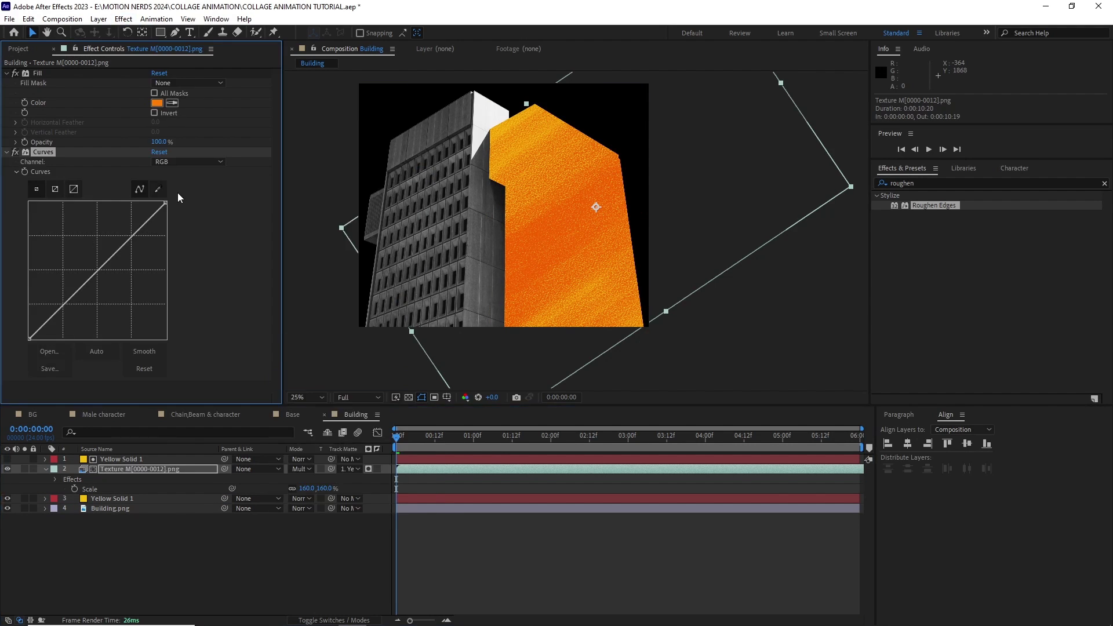
{"action": "left_click", "coordinate": [181, 162]}
{"action": "left_click", "coordinate": [168, 225]}
{"action": "left_click_drag", "start_coordinate": [98, 270], "coordinate": [141, 307]}
- Lower the Texture M layer's opacity to 46%
{"action": "left_click", "coordinate": [115, 470]}
{"action": "key", "text": "t"}
{"action": "left_click_drag", "start_coordinate": [293, 479], "coordinate": [263, 479]}
{"action": "left_click", "coordinate": [286, 571]}
{"action": "left_click_drag", "start_coordinate": [425, 441], "coordinate": [372, 412]}
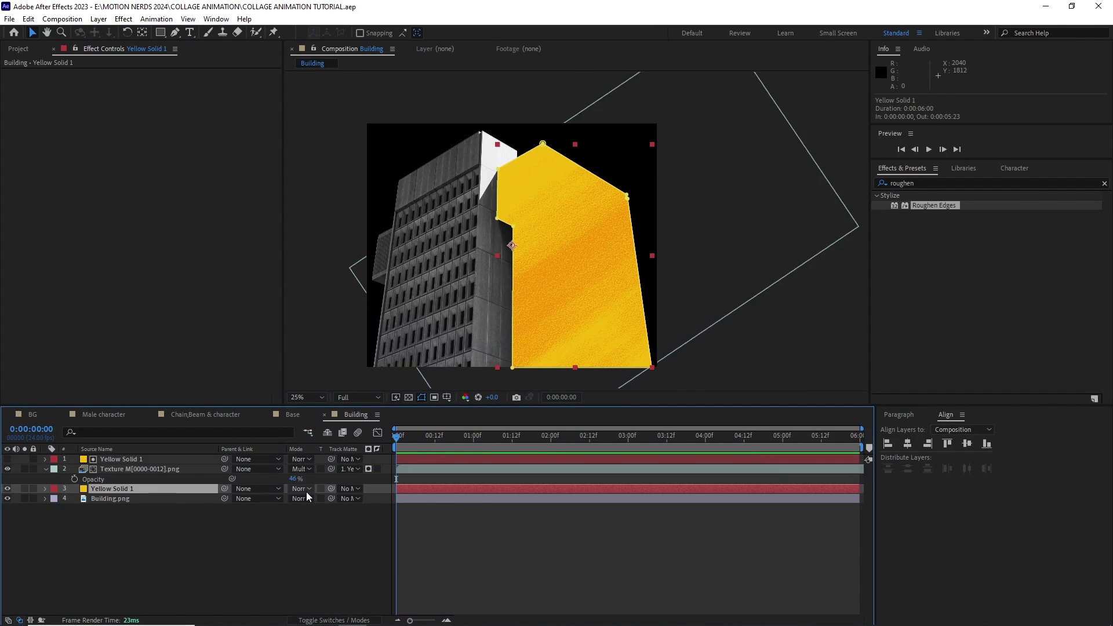
- Set the blending mode of the visible Yellow Solid 1 layer to Pin Light and preview the animation
{"action": "left_click", "coordinate": [306, 490]}
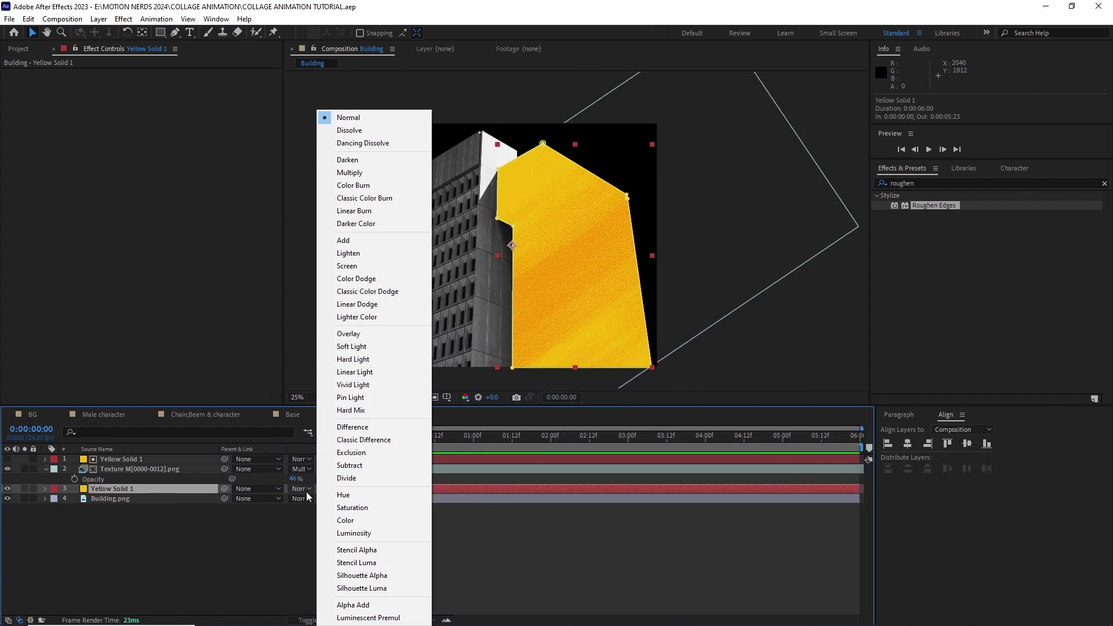
{"action": "left_click", "coordinate": [351, 397]}
{"action": "left_click", "coordinate": [433, 509]}
{"action": "key", "text": "space"}
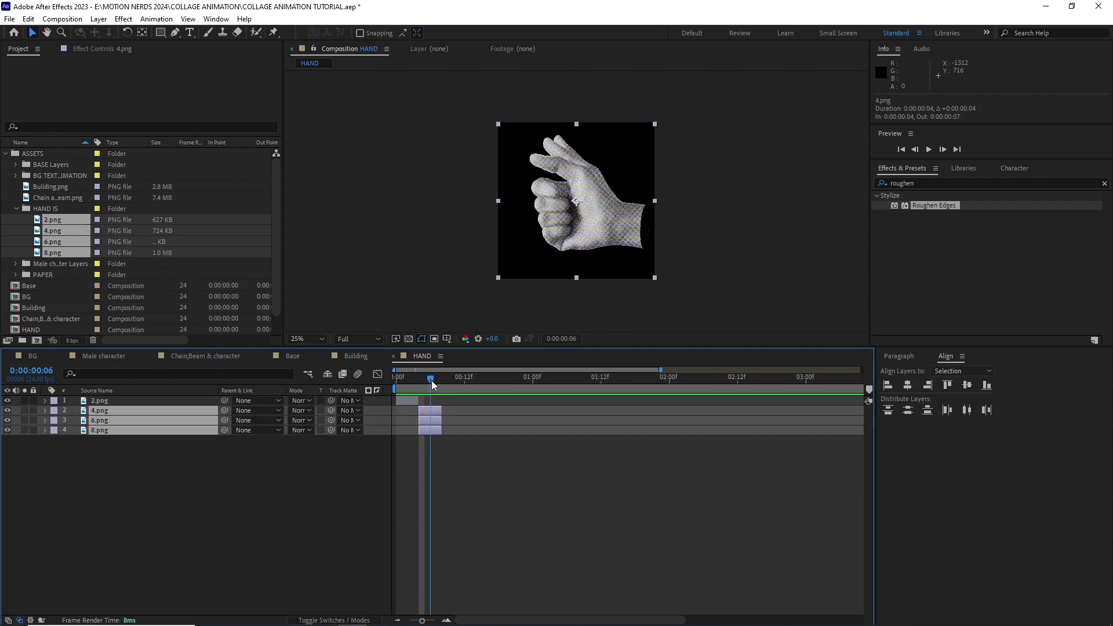
- Mask White paper.jpg with the Pen tool loosely around the fist in 2.png, leaving an uneven paper border
{"action": "left_click_drag", "start_coordinate": [431, 380], "coordinate": [398, 386]}
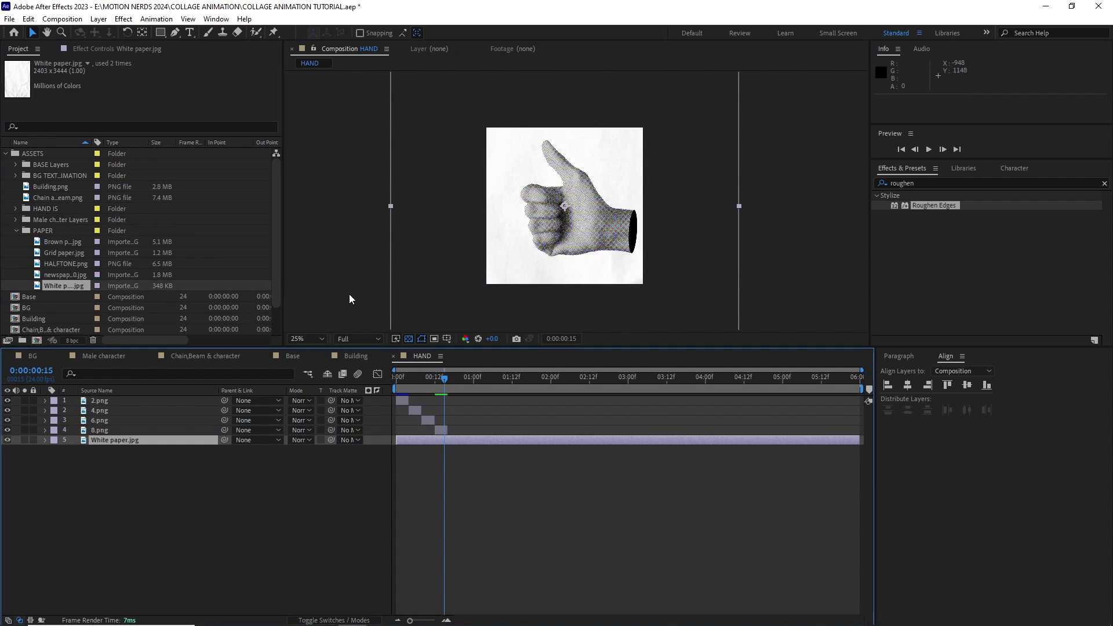
{"action": "left_click", "coordinate": [132, 438]}
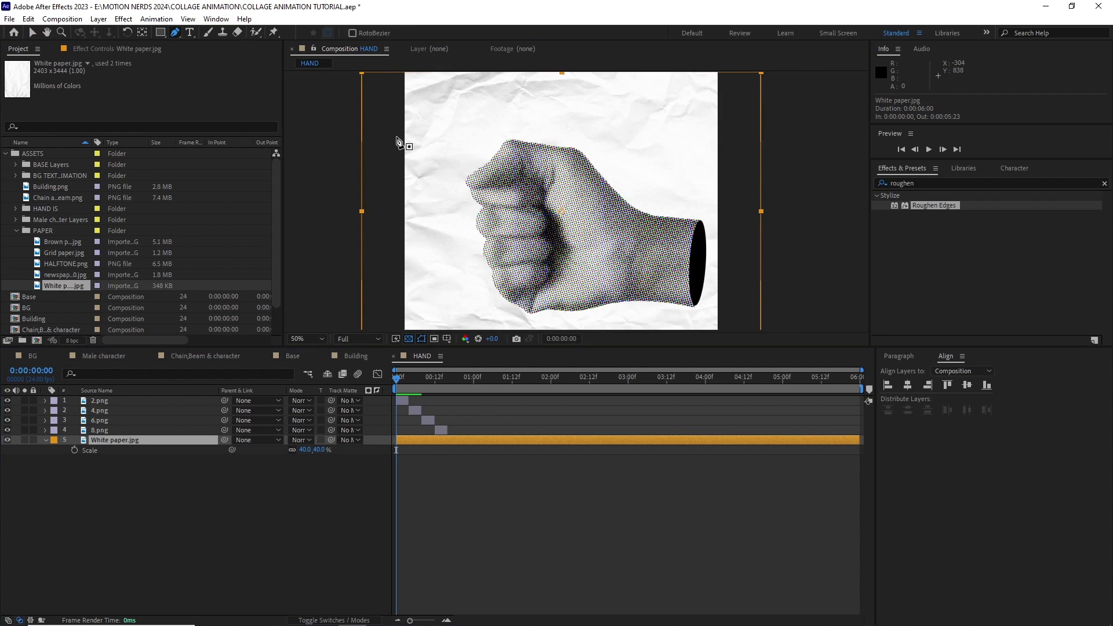
{"action": "left_click_drag", "start_coordinate": [398, 139], "coordinate": [365, 172]}
{"action": "left_click", "coordinate": [430, 201]}
{"action": "left_click", "coordinate": [473, 161]}
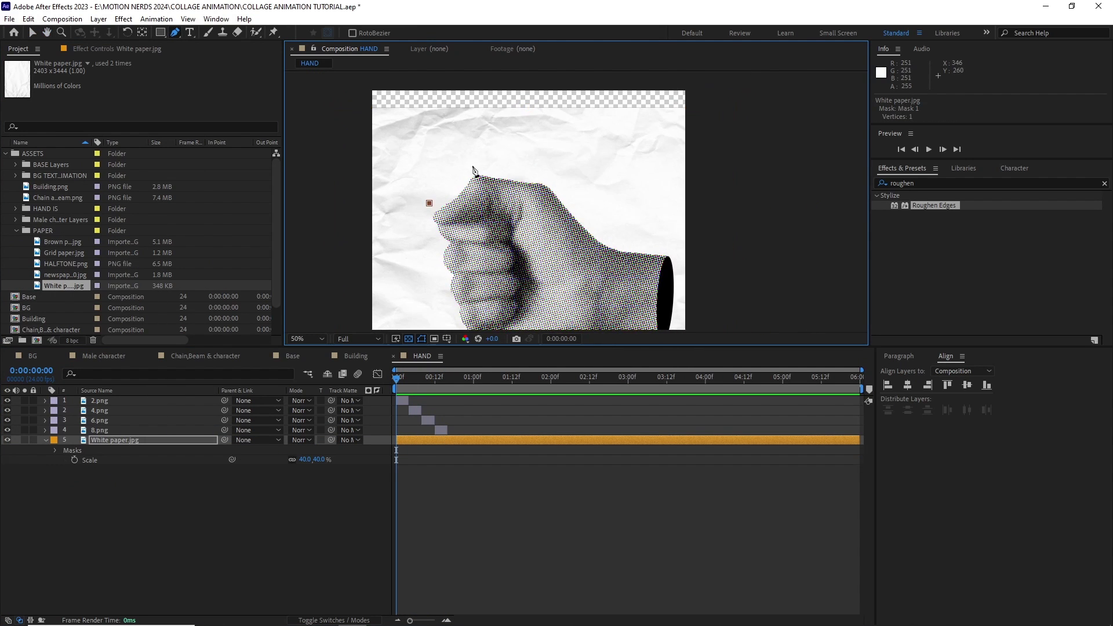
{"action": "left_click", "coordinate": [553, 170]}
{"action": "left_click", "coordinate": [605, 235]}
{"action": "left_click", "coordinate": [673, 240]}
{"action": "left_click", "coordinate": [680, 279]}
{"action": "left_click_drag", "start_coordinate": [681, 278], "coordinate": [589, 190]}
{"action": "left_click_drag", "start_coordinate": [625, 322], "coordinate": [636, 315]}
{"action": "left_click_drag", "start_coordinate": [644, 248], "coordinate": [629, 219]}
{"action": "left_click_drag", "start_coordinate": [484, 289], "coordinate": [494, 285]}
{"action": "left_click_drag", "start_coordinate": [381, 193], "coordinate": [437, 284]}
{"action": "left_click_drag", "start_coordinate": [557, 202], "coordinate": [556, 203]}
{"action": "left_click_drag", "start_coordinate": [678, 270], "coordinate": [680, 277]}
{"action": "left_click_drag", "start_coordinate": [664, 286], "coordinate": [678, 216]}
- Split the White paper layer where 4.png starts and reshape the new segment's mask around that hand pose
{"action": "left_click", "coordinate": [408, 378]}
{"action": "key", "text": "ctrl+shift+d"}
{"action": "left_click_drag", "start_coordinate": [483, 152], "coordinate": [479, 209]}
{"action": "key", "text": "g"}
{"action": "left_click", "coordinate": [476, 200]}
{"action": "left_click", "coordinate": [408, 338]}
{"action": "left_click_drag", "start_coordinate": [569, 204], "coordinate": [629, 203]}
{"action": "left_click_drag", "start_coordinate": [526, 202], "coordinate": [496, 197]}
{"action": "left_click_drag", "start_coordinate": [495, 262], "coordinate": [525, 243]}
{"action": "key", "text": "g"}
{"action": "left_click_drag", "start_coordinate": [468, 250], "coordinate": [493, 226]}
- Split the White paper layer where 6.png starts and adjust the new segment's mask points to that hand pose
{"action": "left_click", "coordinate": [422, 378]}
{"action": "key", "text": "ctrl+shift+d"}
{"action": "left_click", "coordinate": [429, 377]}
{"action": "left_click_drag", "start_coordinate": [436, 193], "coordinate": [473, 162]}
{"action": "left_click_drag", "start_coordinate": [566, 222], "coordinate": [638, 255]}
{"action": "left_click_drag", "start_coordinate": [489, 253], "coordinate": [519, 186]}
{"action": "left_click_drag", "start_coordinate": [519, 186], "coordinate": [489, 166]}
{"action": "left_click_drag", "start_coordinate": [637, 291], "coordinate": [574, 211]}
{"action": "left_click_drag", "start_coordinate": [574, 211], "coordinate": [612, 205]}
- Split the White paper layer where 8.png starts and refit the new segment's mask to that hand pose
{"action": "left_click", "coordinate": [431, 378]}
{"action": "left_click", "coordinate": [435, 378]}
{"action": "key", "text": "ctrl+shift+d"}
{"action": "left_click_drag", "start_coordinate": [486, 152], "coordinate": [485, 210]}
{"action": "left_click_drag", "start_coordinate": [458, 137], "coordinate": [487, 135]}
{"action": "left_click_drag", "start_coordinate": [447, 167], "coordinate": [456, 122]}
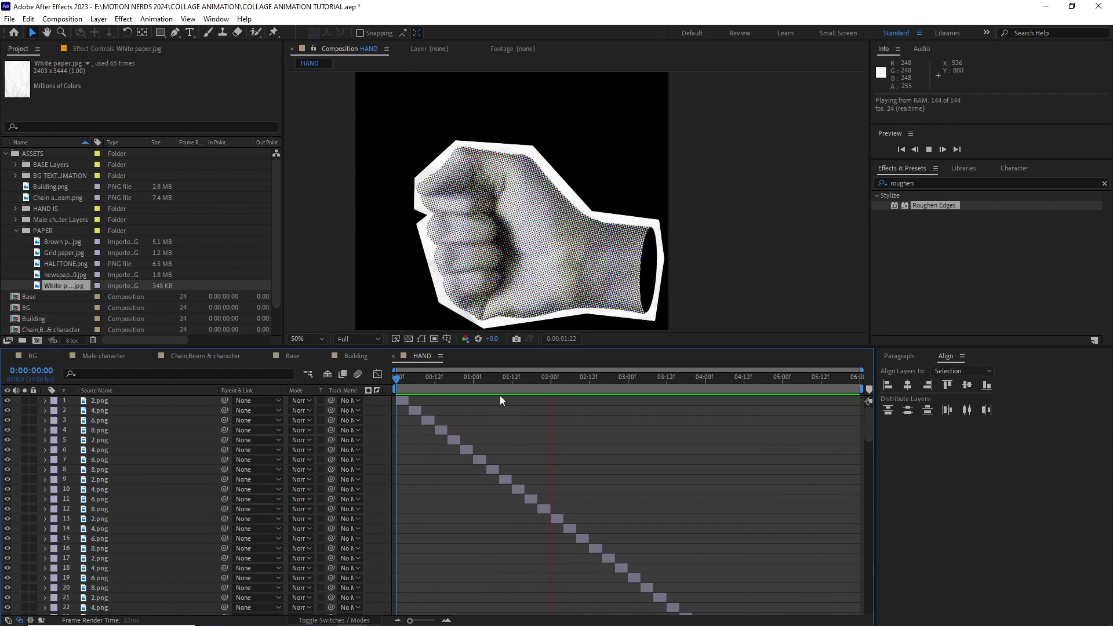
- Create a 1200 × 400 px composition named WORK FROM and add newspaper-2608394_1920.jpg to it
{"action": "left_click", "coordinate": [62, 18]}
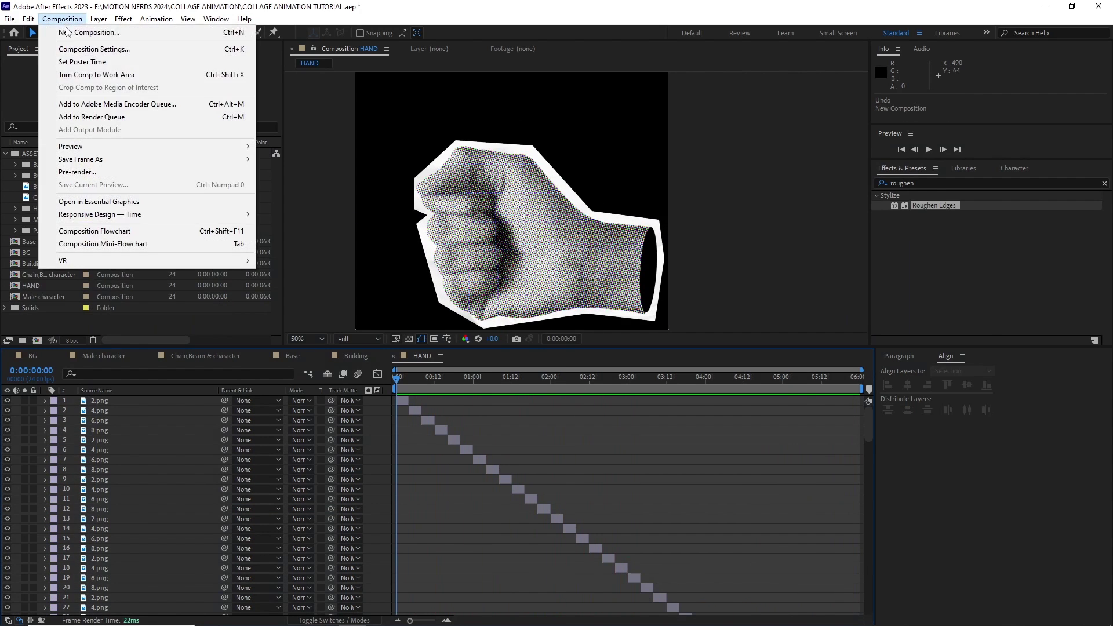
{"action": "left_click", "coordinate": [65, 32]}
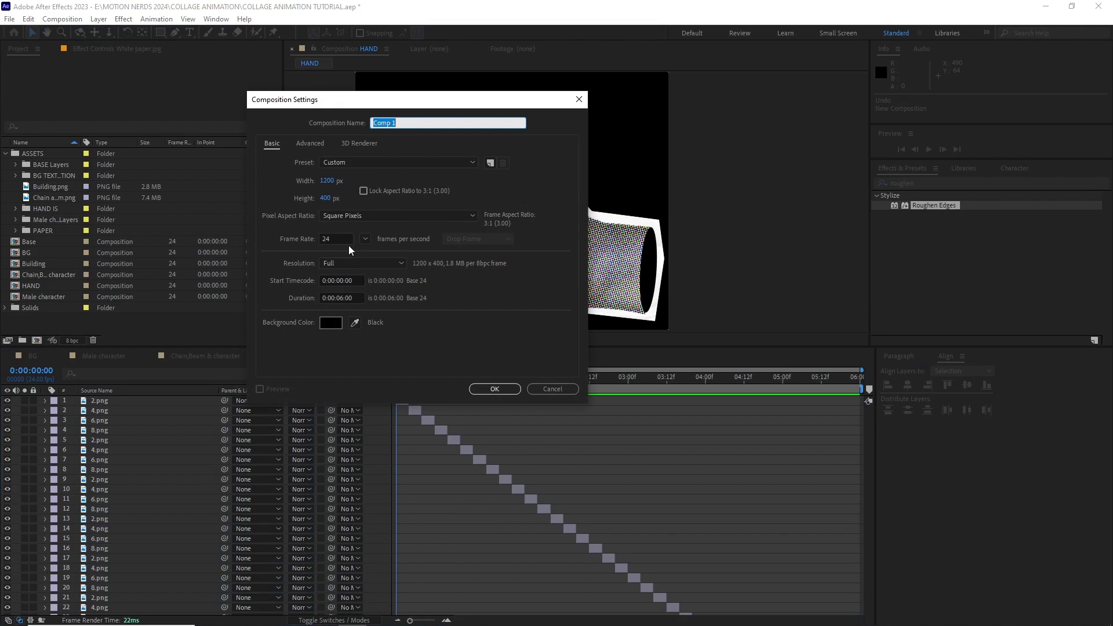
{"action": "type", "text": "WORK FROM"}
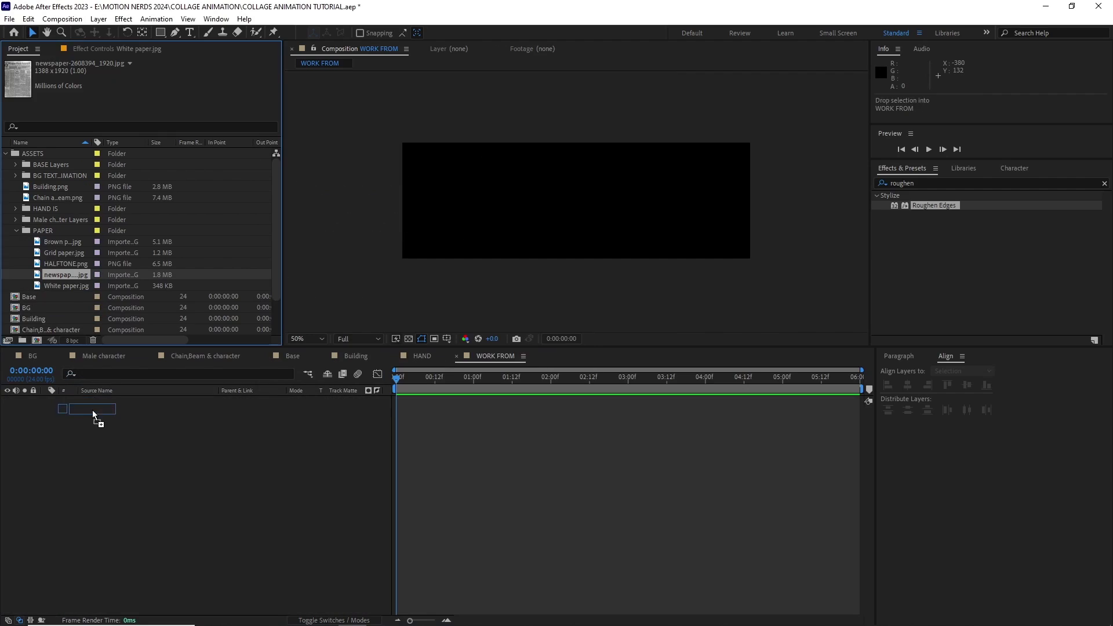
{"action": "left_click_drag", "start_coordinate": [92, 410], "coordinate": [96, 406]}
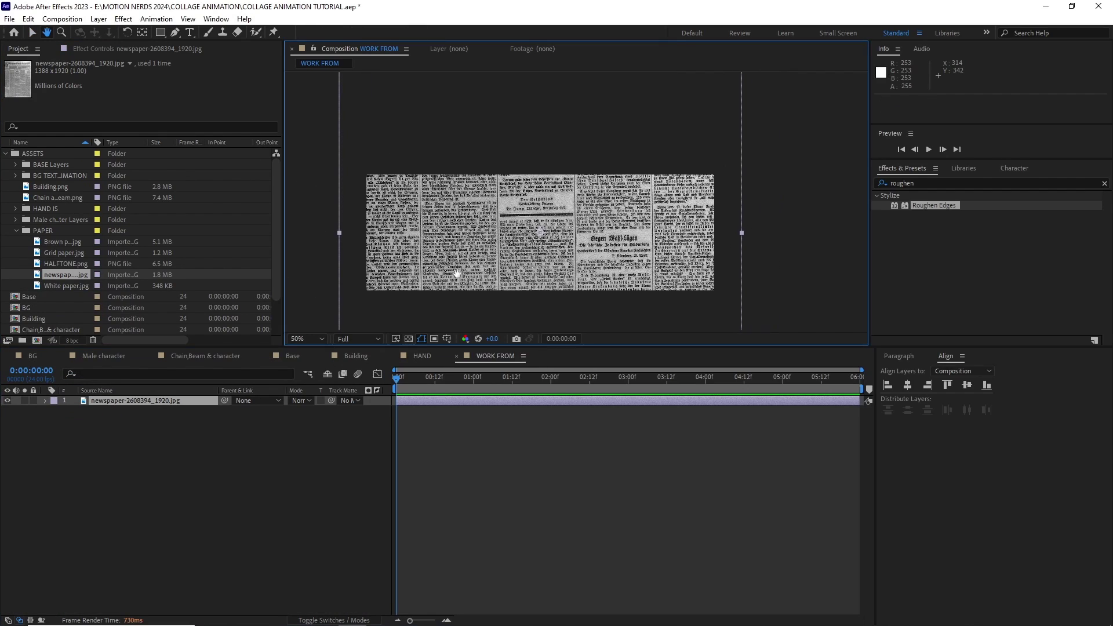
- Keyframe the newspaper layer's position so a different area of the page shows every three frames
{"action": "left_click_drag", "start_coordinate": [546, 232], "coordinate": [623, 325]}
{"action": "key", "text": "Page_Down"}
{"action": "key", "text": "Page_Down"}
{"action": "key", "text": "Page_Down"}
{"action": "key", "text": "Page_Down"}
{"action": "key", "text": "Page_Down"}
{"action": "key", "text": "Page_Down"}
{"action": "left_click_drag", "start_coordinate": [601, 304], "coordinate": [605, 108]}
{"action": "key", "text": "Page_Down"}
{"action": "key", "text": "Page_Down"}
{"action": "key", "text": "Page_Down"}
{"action": "key", "text": "Page_Down"}
{"action": "key", "text": "Page_Down"}
{"action": "key", "text": "Page_Down"}
{"action": "left_click_drag", "start_coordinate": [543, 293], "coordinate": [575, 180]}
{"action": "key", "text": "Page_Down"}
{"action": "key", "text": "Page_Down"}
{"action": "key", "text": "Page_Down"}
{"action": "left_click_drag", "start_coordinate": [570, 99], "coordinate": [553, 314]}
- Convert the newspaper's position keyframes to hold keyframes and loop them with the expression loopOut()
{"action": "left_click_drag", "start_coordinate": [473, 429], "coordinate": [393, 406]}
{"action": "right_click", "coordinate": [453, 410]}
{"action": "left_click", "coordinate": [487, 531]}
{"action": "left_click", "coordinate": [434, 384]}
{"action": "key", "text": "alt+shift+equal"}
{"action": "type", "text": "loopOut()"}
{"action": "left_click", "coordinate": [447, 378]}
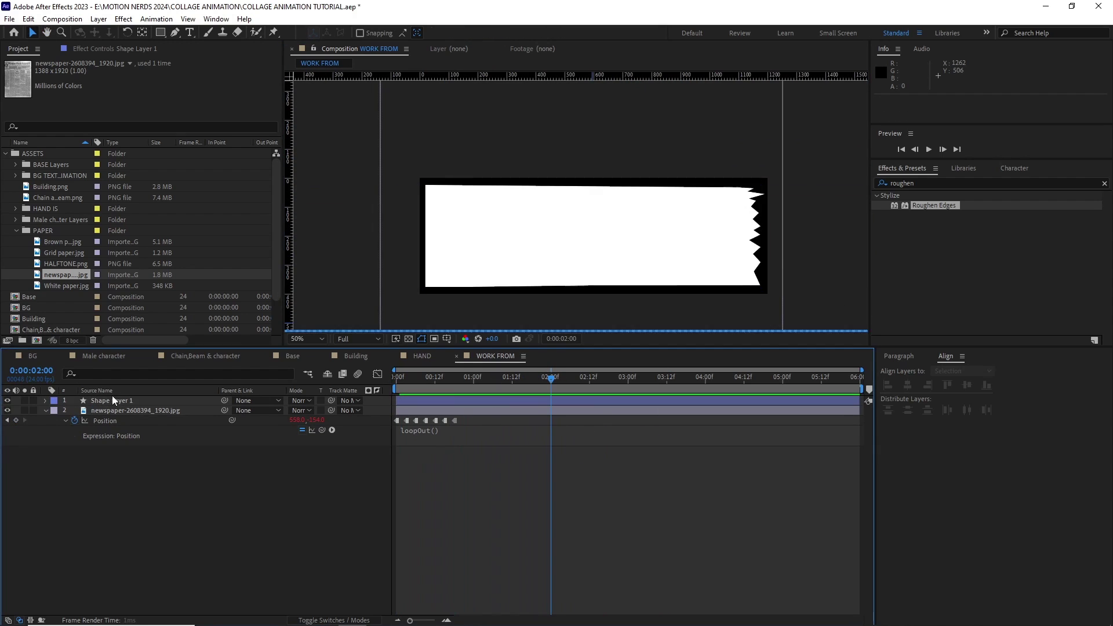
- Clip the newspaper layer to the torn-edged Shape Layer 1 placed beneath it and soften the newspaper with Gaussian Blur
{"action": "left_click", "coordinate": [112, 401]}
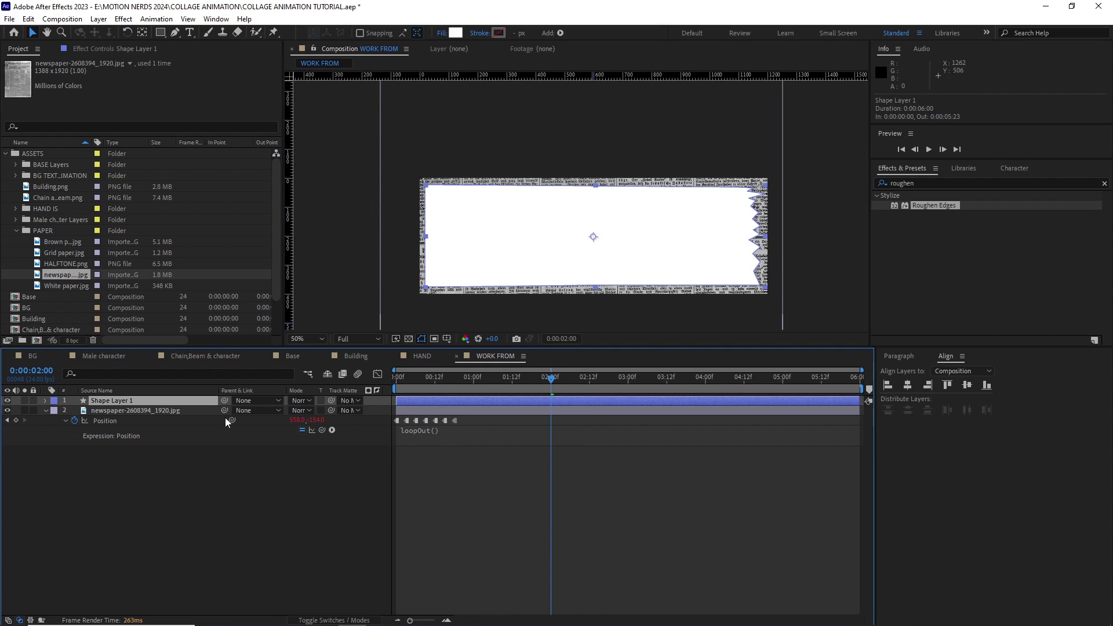
{"action": "mouse_move", "coordinate": [148, 410]}
{"action": "left_mouse_down"}
{"action": "mouse_move", "coordinate": [146, 420]}
{"action": "mouse_move", "coordinate": [134, 398]}
{"action": "left_mouse_up"}
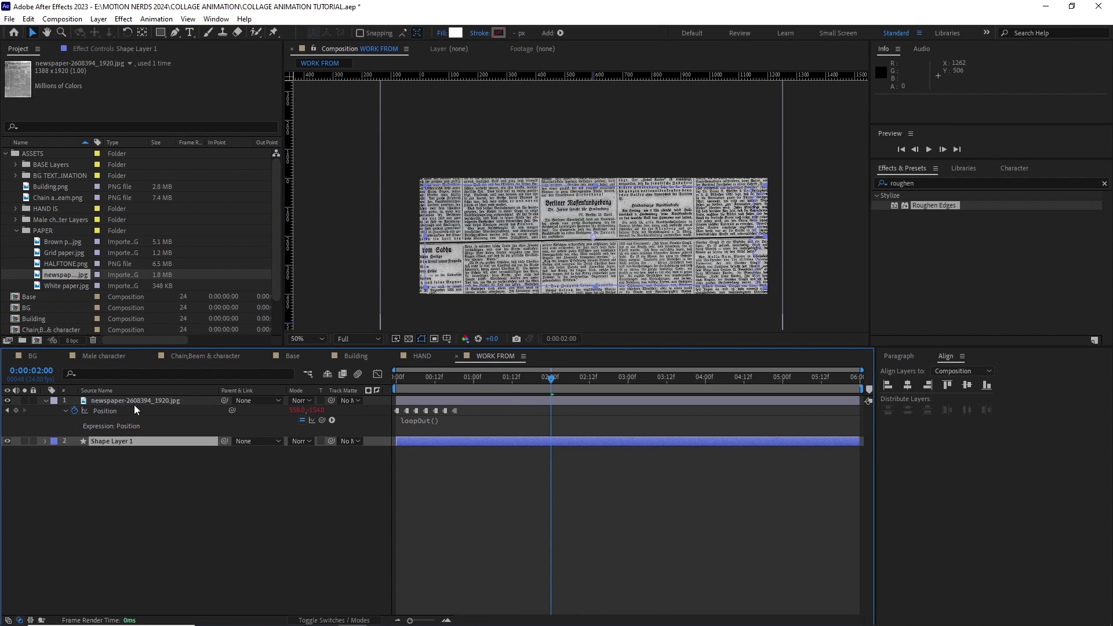
{"action": "left_click", "coordinate": [321, 402]}
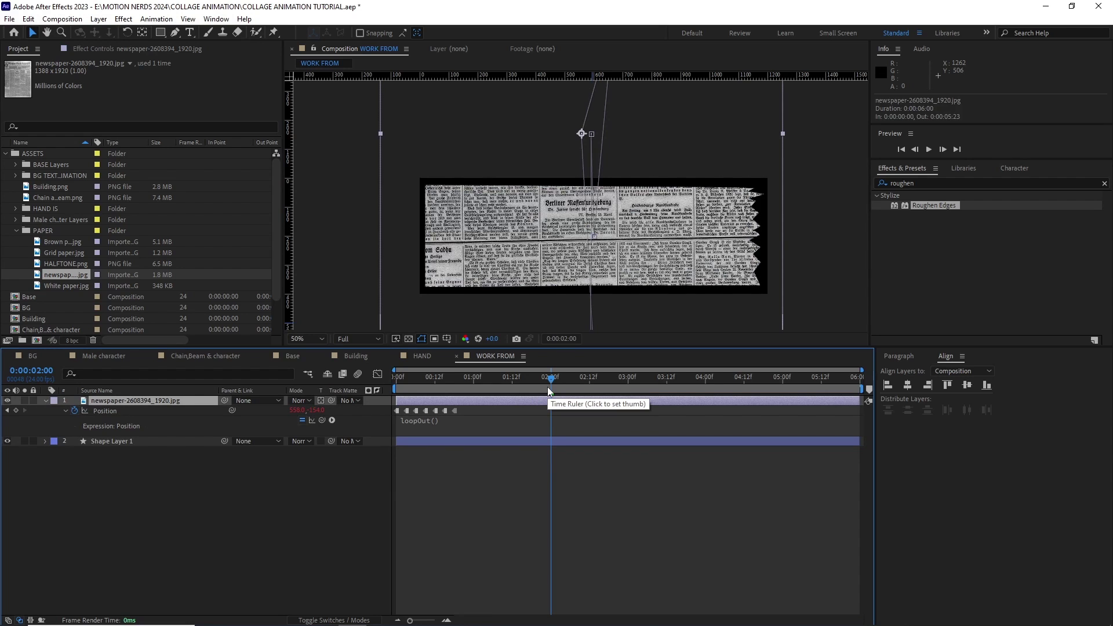
{"action": "left_click_drag", "start_coordinate": [547, 387], "coordinate": [465, 384]}
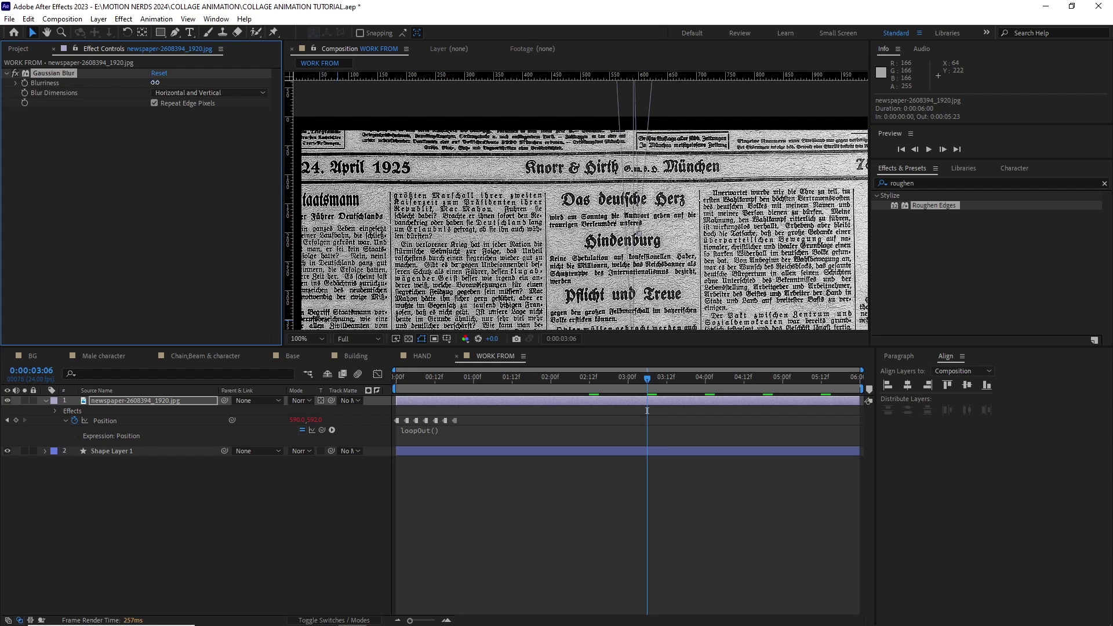
{"action": "left_click_drag", "start_coordinate": [154, 82], "coordinate": [168, 77]}
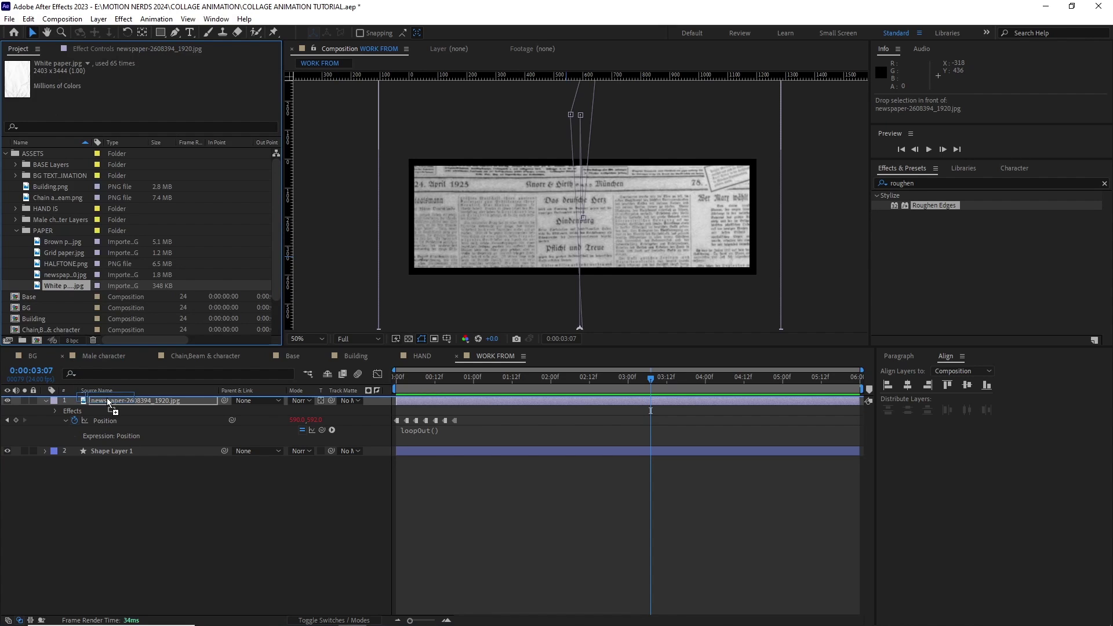
- Add White paper.jpg above the newspaper, scale it to 34%, and blend it with Multiply inside the torn shape
{"action": "left_click_drag", "start_coordinate": [64, 285], "coordinate": [106, 398]}
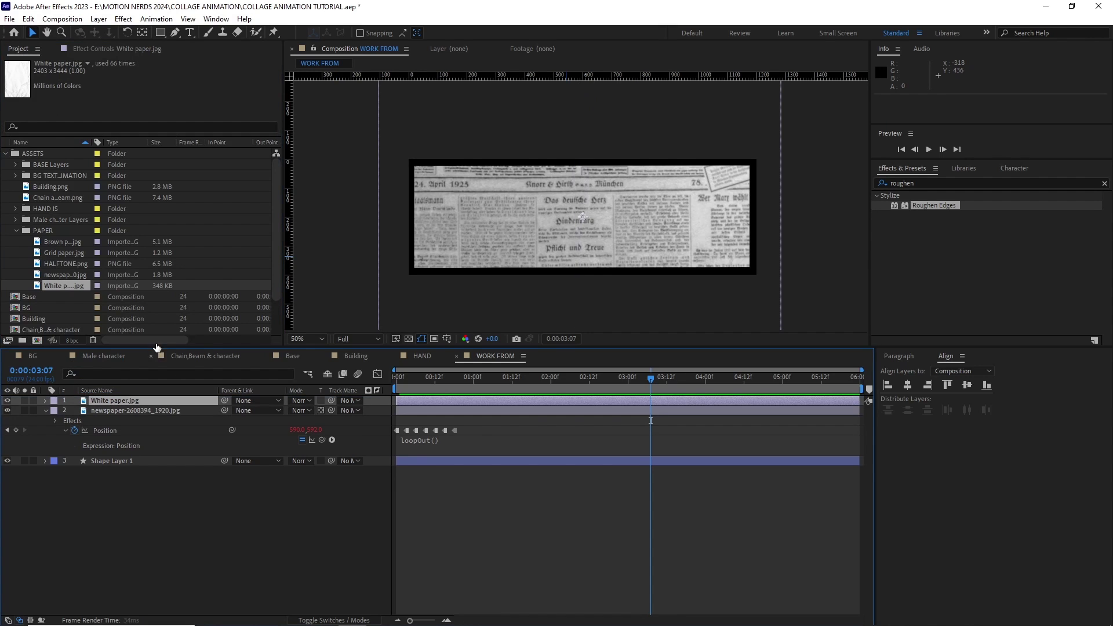
{"action": "key", "text": "s"}
{"action": "left_click_drag", "start_coordinate": [306, 410], "coordinate": [273, 409]}
{"action": "mouse_move", "coordinate": [500, 249]}
{"action": "left_mouse_down"}
{"action": "mouse_move", "coordinate": [507, 162]}
{"action": "mouse_move", "coordinate": [508, 232]}
{"action": "left_mouse_up"}
{"action": "left_click_drag", "start_coordinate": [303, 411], "coordinate": [298, 410]}
{"action": "left_click_drag", "start_coordinate": [589, 181], "coordinate": [582, 141]}
{"action": "left_click", "coordinate": [301, 400]}
{"action": "left_click", "coordinate": [348, 177]}
{"action": "left_click_drag", "start_coordinate": [557, 377], "coordinate": [588, 378]}
{"action": "scroll", "coordinate": [375, 255], "scroll_direction": "up", "scroll_amount": 2}
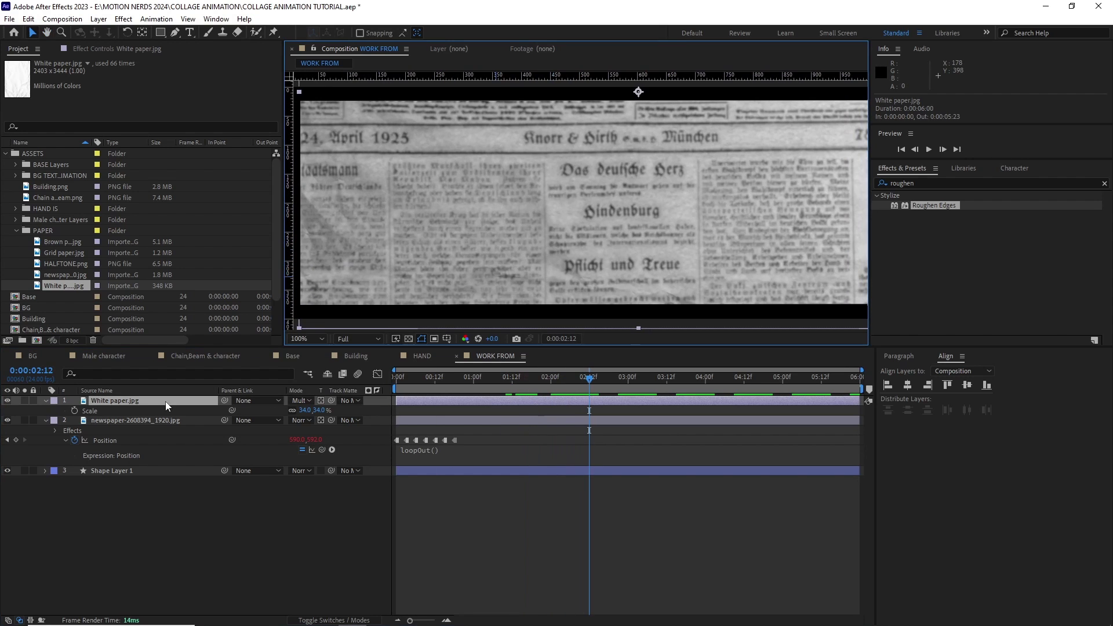
- Apply Curves to White paper.jpg, bend the curve to darken the paper texture, and preview the animation
{"action": "left_click", "coordinate": [123, 19]}
{"action": "mouse_move", "coordinate": [174, 151]}
{"action": "left_click", "coordinate": [302, 381]}
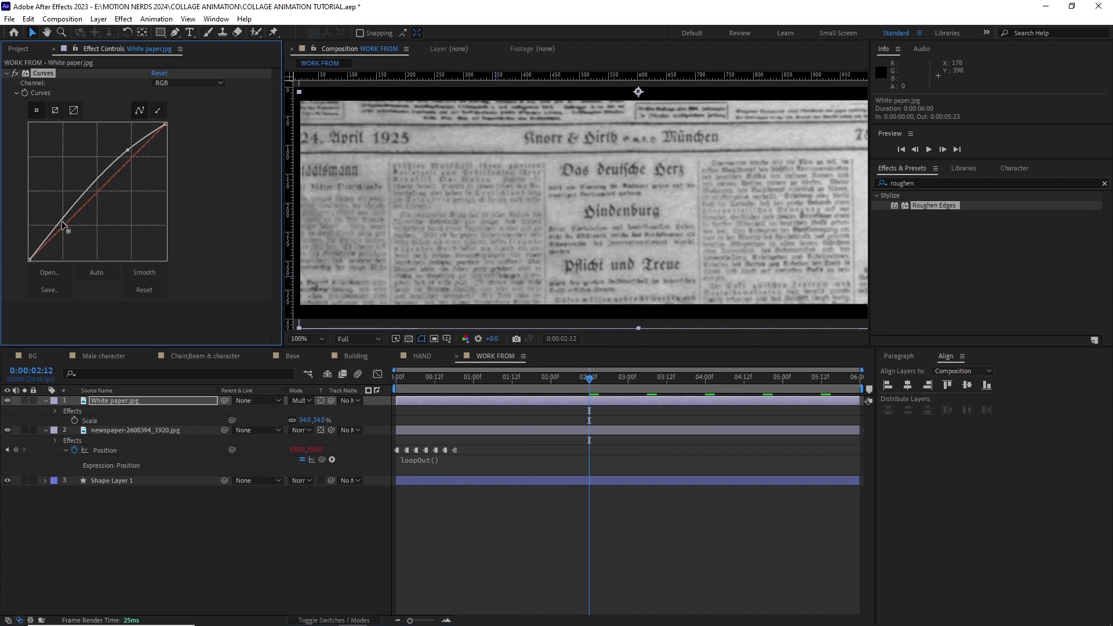
{"action": "left_click_drag", "start_coordinate": [128, 154], "coordinate": [147, 181]}
{"action": "left_click_drag", "start_coordinate": [80, 238], "coordinate": [78, 248]}
{"action": "left_click_drag", "start_coordinate": [147, 181], "coordinate": [147, 176]}
{"action": "scroll", "coordinate": [456, 220], "scroll_direction": "down", "scroll_amount": 1}
{"action": "left_click_drag", "start_coordinate": [554, 378], "coordinate": [396, 378]}
{"action": "key", "text": "space"}
{"action": "left_click", "coordinate": [516, 377]}
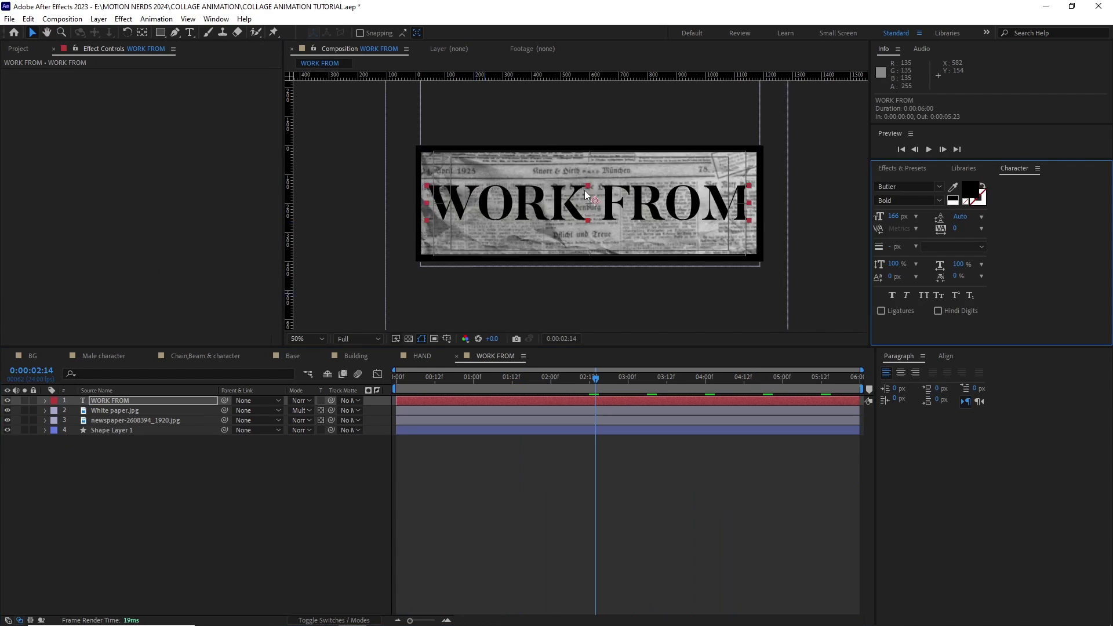
- Place the WORK FROM text layer below White paper.jpg and set its opacity to 80%
{"action": "scroll", "coordinate": [579, 208], "scroll_direction": "up", "scroll_amount": 2}
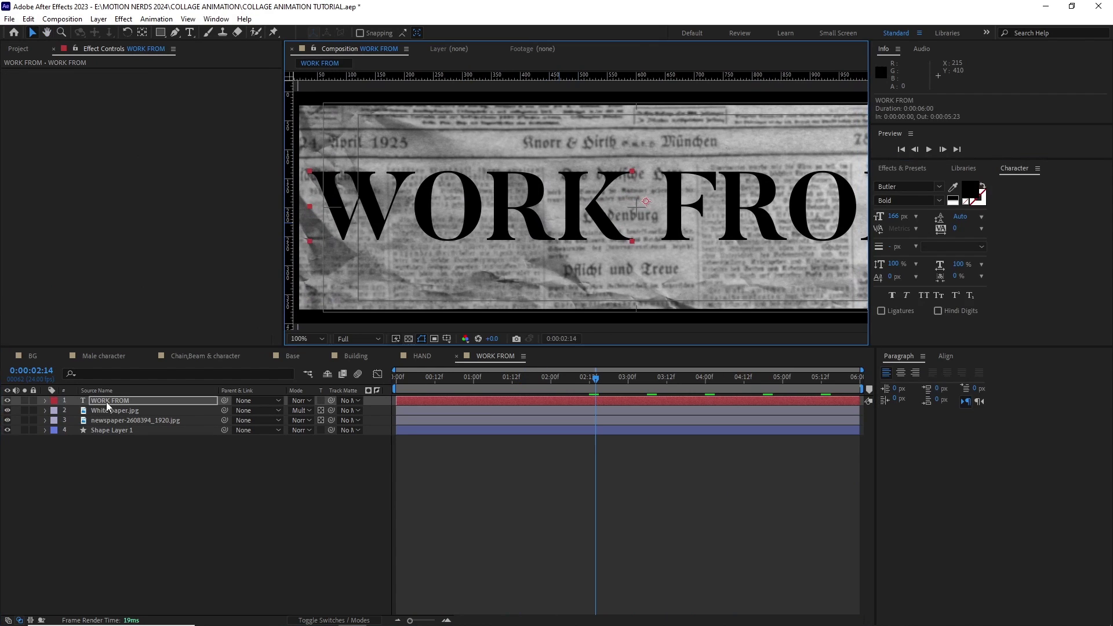
{"action": "left_click", "coordinate": [116, 414]}
{"action": "key", "text": "t"}
{"action": "left_click_drag", "start_coordinate": [295, 420], "coordinate": [271, 425]}
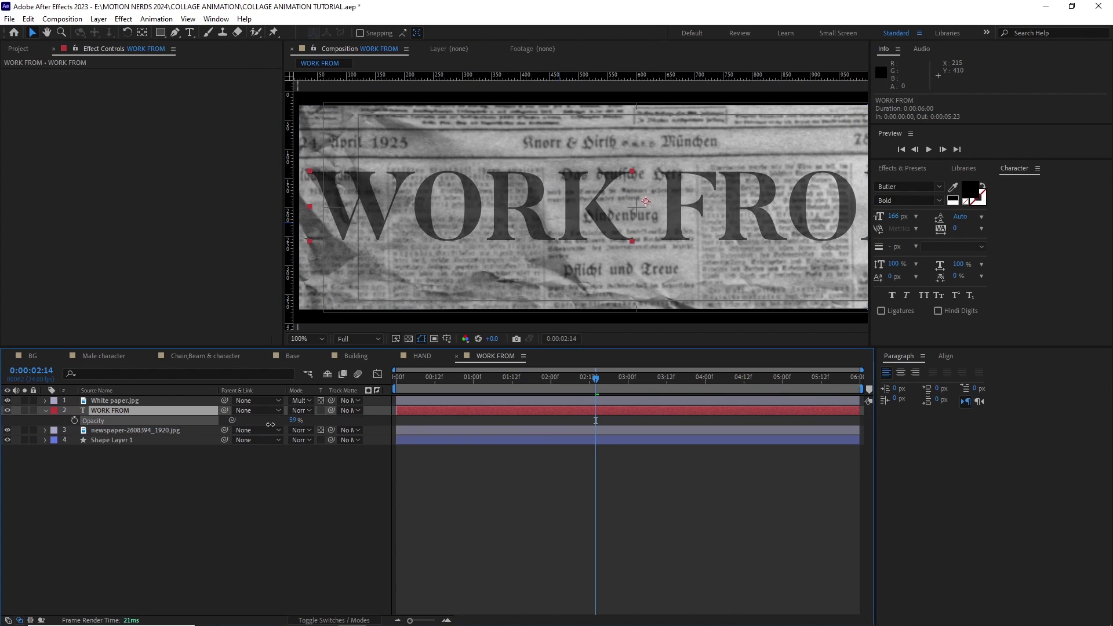
{"action": "scroll", "coordinate": [536, 226], "scroll_direction": "down", "scroll_amount": 2}
{"action": "key", "text": "space"}
{"action": "scroll", "coordinate": [535, 241], "scroll_direction": "up", "scroll_amount": 1}
{"action": "left_click_drag", "start_coordinate": [538, 241], "coordinate": [518, 268]}
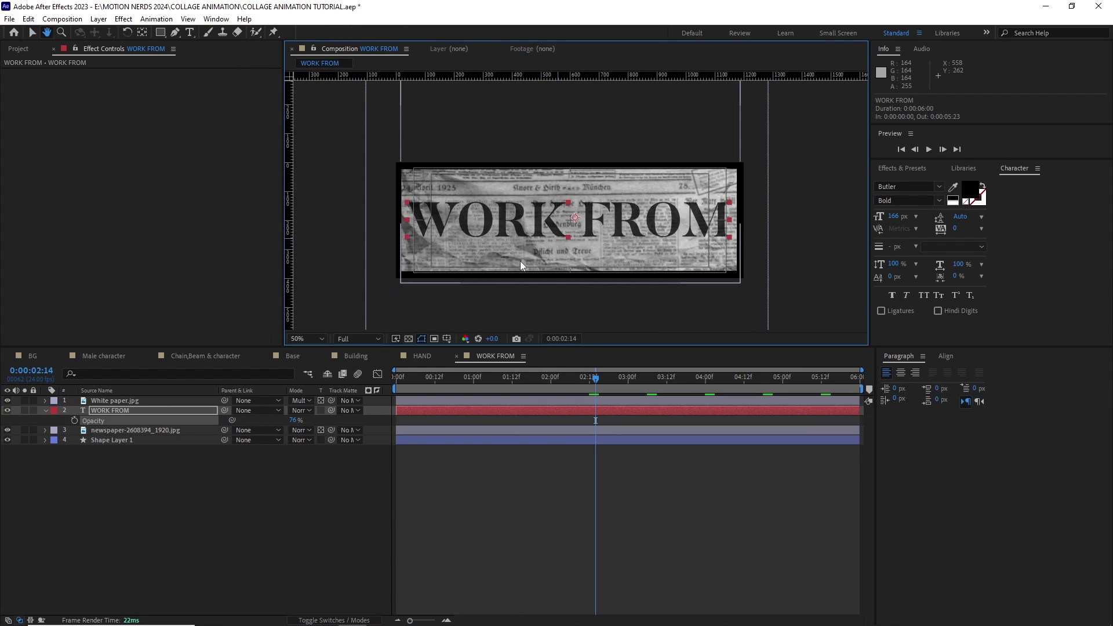
{"action": "left_click", "coordinate": [500, 525]}
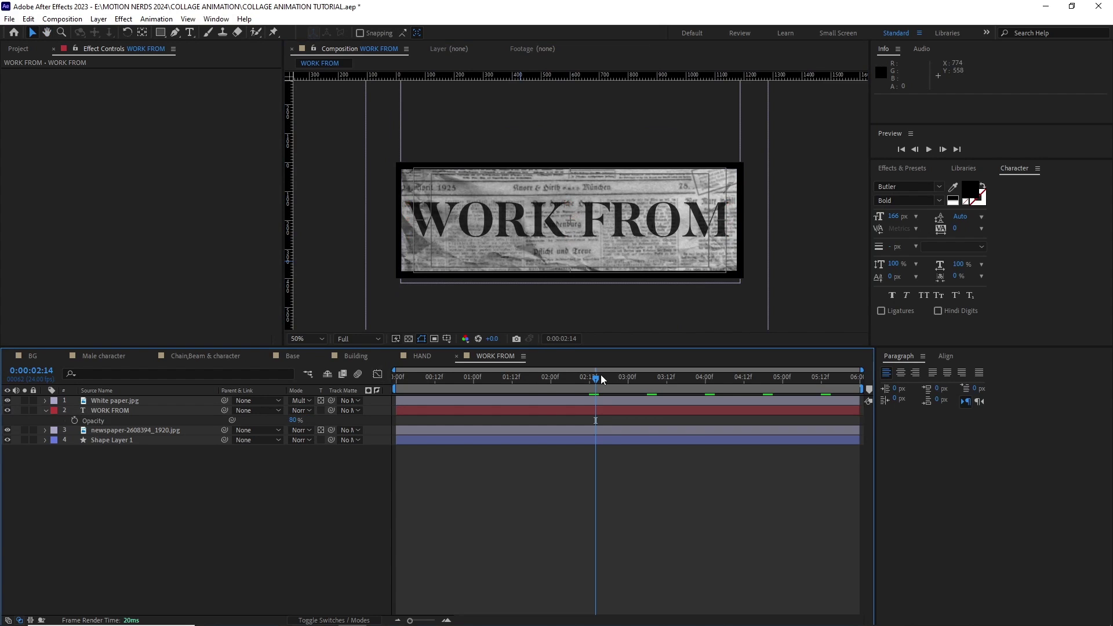
- Preserve underlying transparency on the WORK FROM text layer and play the animation from the start
{"action": "left_click_drag", "start_coordinate": [601, 377], "coordinate": [390, 389]}
{"action": "left_click", "coordinate": [137, 411]}
{"action": "left_click", "coordinate": [322, 411]}
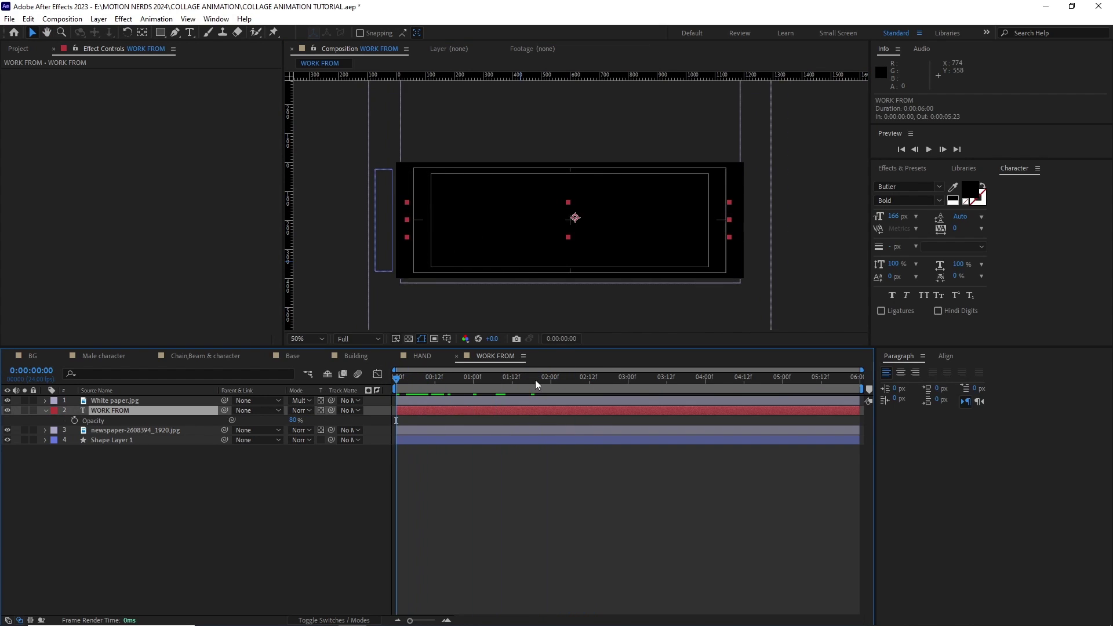
{"action": "left_click", "coordinate": [820, 284]}
{"action": "key", "text": "space"}
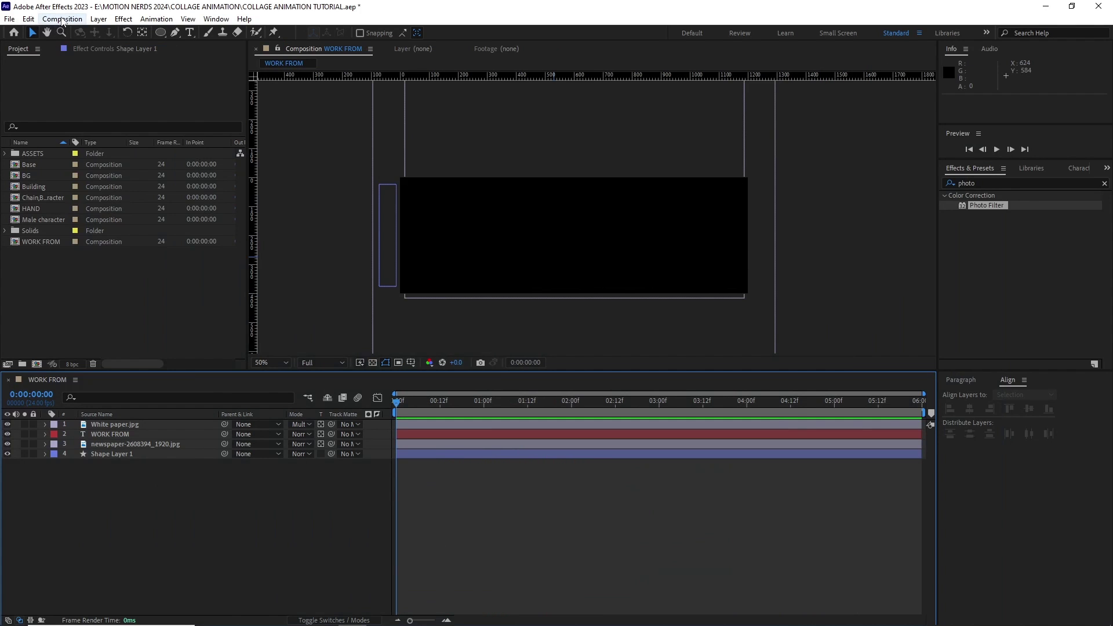
- Create a 1920 × 1080 px, 24 fps, six-second composition named FINAL BUILD
{"action": "left_click", "coordinate": [62, 19]}
{"action": "left_click", "coordinate": [76, 33]}
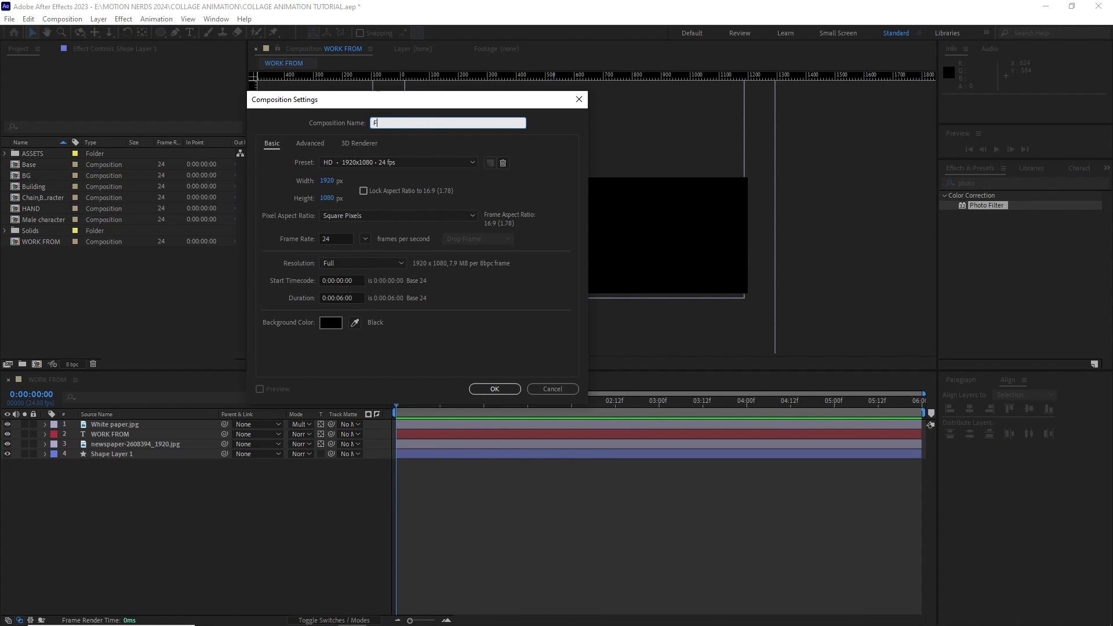
{"action": "type", "text": "FINAL BUIL"}
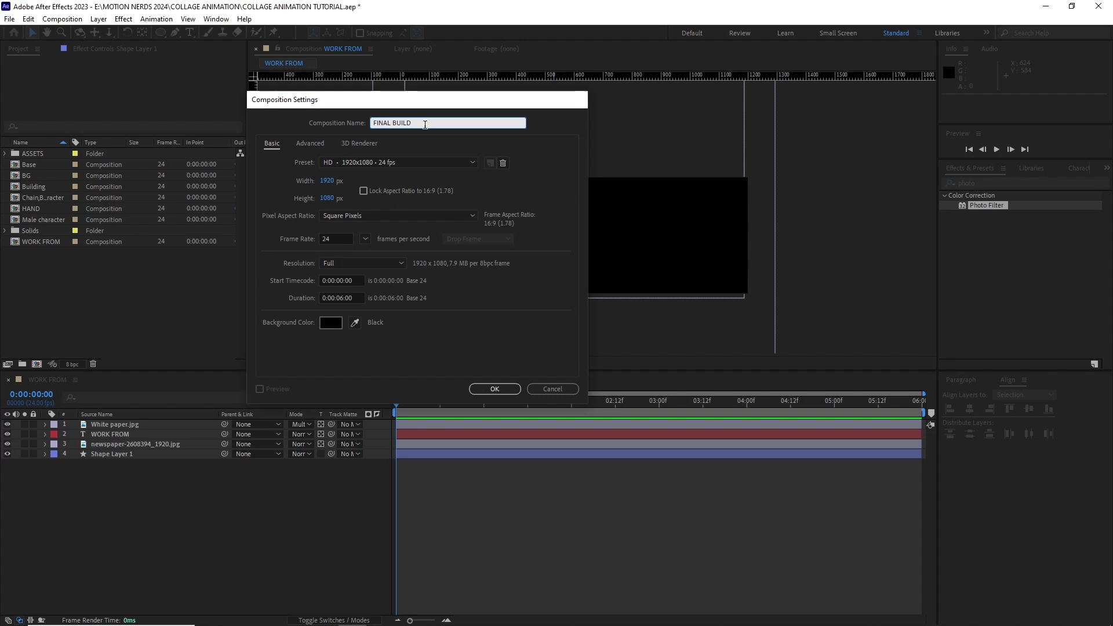
{"action": "type", "text": "D"}
{"action": "key", "text": "Return"}
- Add the BG, Base and Building compositions to FINAL BUILD, stacked with BG at the back and Building in front
{"action": "left_click_drag", "start_coordinate": [35, 175], "coordinate": [107, 462]}
{"action": "left_click_drag", "start_coordinate": [34, 164], "coordinate": [104, 429]}
{"action": "left_click_drag", "start_coordinate": [35, 187], "coordinate": [94, 442]}
- Scale the Base layer to 138% and keyframe its position to rise from below the frame over the first second
{"action": "left_click", "coordinate": [147, 446]}
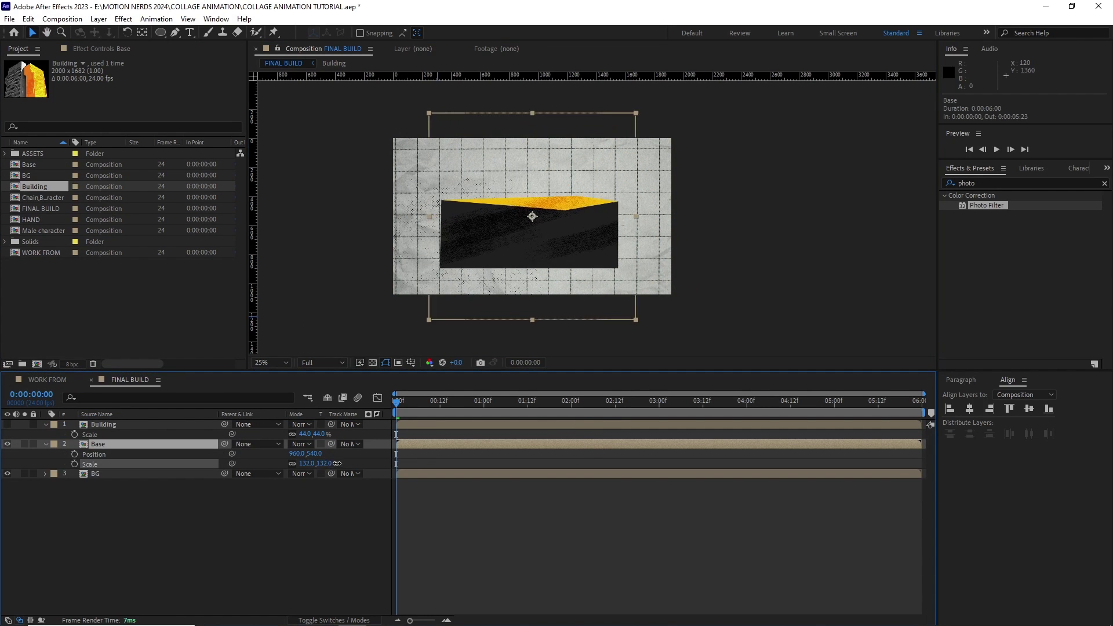
{"action": "left_click_drag", "start_coordinate": [315, 454], "coordinate": [609, 453]}
{"action": "left_click", "coordinate": [74, 454]}
{"action": "mouse_move", "coordinate": [317, 454]}
{"action": "left_mouse_down"}
{"action": "mouse_move", "coordinate": [30, 454]}
{"action": "mouse_move", "coordinate": [333, 465]}
{"action": "left_mouse_up"}
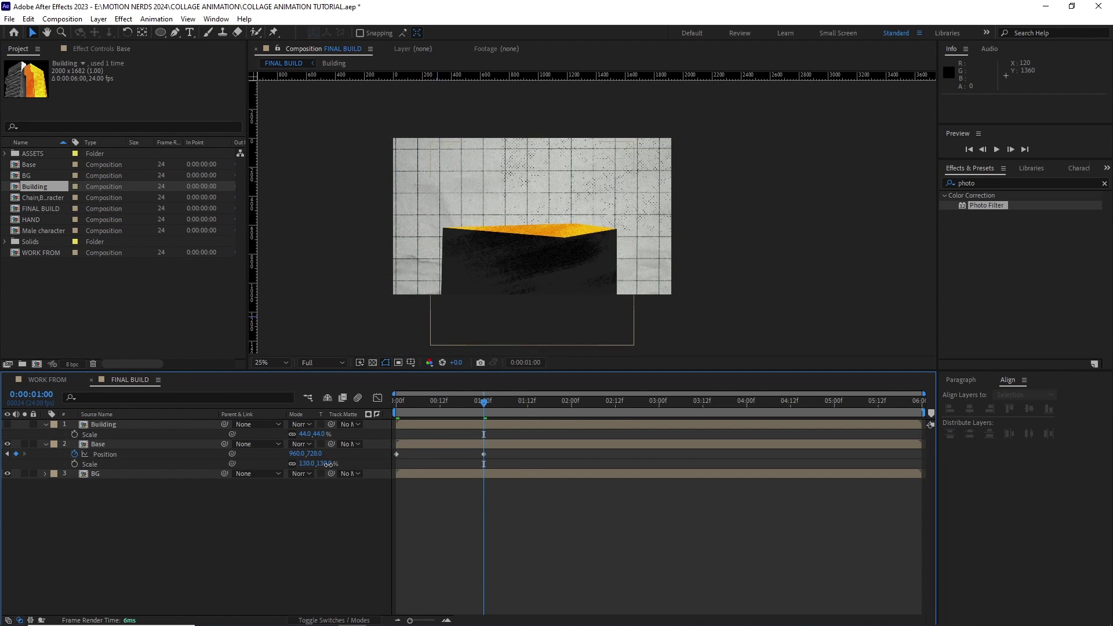
{"action": "left_click_drag", "start_coordinate": [316, 454], "coordinate": [266, 460]}
- Show the Building layer, scale it to 42%, and keyframe it dropping from above onto the base over the first second
{"action": "left_click", "coordinate": [8, 425]}
{"action": "left_click", "coordinate": [103, 424]}
{"action": "key", "text": "p"}
{"action": "left_click_drag", "start_coordinate": [314, 433], "coordinate": [300, 454]}
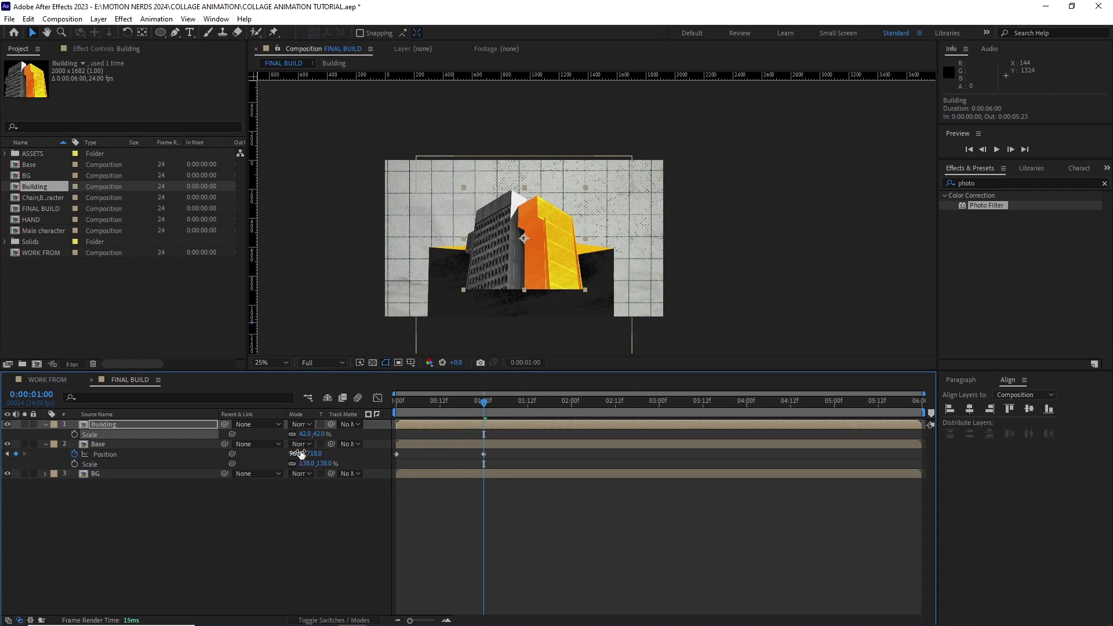
- Nudge the Base layer sideways every four frames during its rise to give it a jittery stop-motion path
{"action": "left_click", "coordinate": [147, 444]}
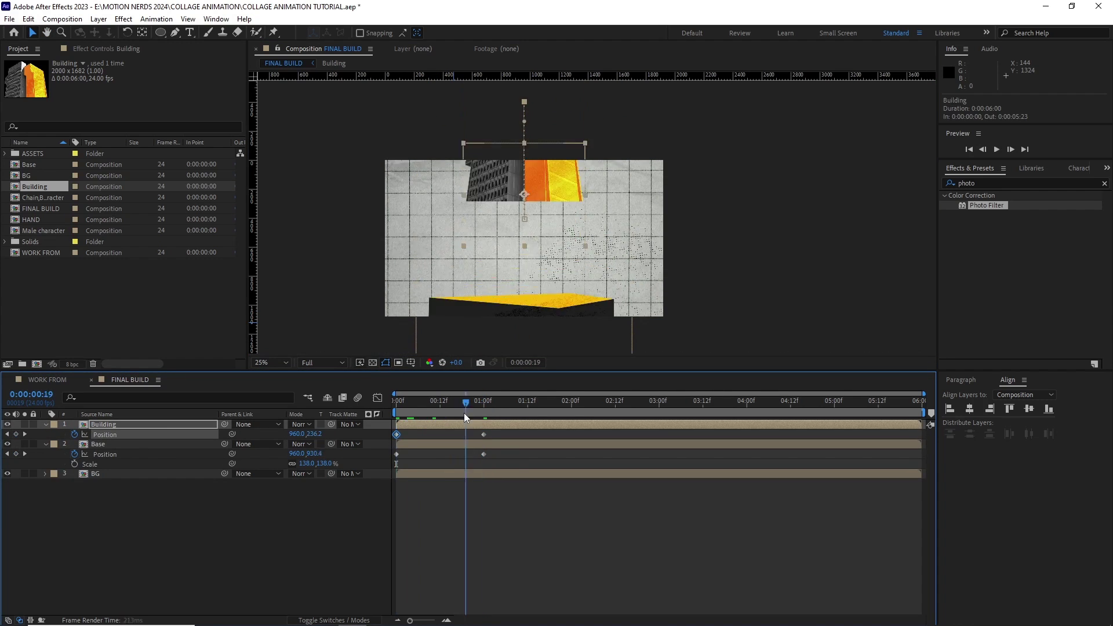
{"action": "left_click_drag", "start_coordinate": [465, 411], "coordinate": [400, 409]}
{"action": "key", "text": "Page_Down"}
{"action": "left_click_drag", "start_coordinate": [491, 311], "coordinate": [551, 304]}
{"action": "key", "text": "Page_Down"}
{"action": "key", "text": "Page_Down"}
{"action": "key", "text": "Page_Down"}
{"action": "key", "text": "Page_Down"}
{"action": "key", "text": "Page_Down"}
{"action": "key", "text": "Page_Down"}
{"action": "key", "text": "Page_Down"}
{"action": "key", "text": "Page_Down"}
{"action": "key", "text": "Page_Down"}
{"action": "key", "text": "Page_Down"}
{"action": "key", "text": "Page_Down"}
{"action": "key", "text": "Page_Down"}
{"action": "left_click_drag", "start_coordinate": [540, 321], "coordinate": [542, 317]}
{"action": "key", "text": "Page_Down"}
{"action": "key", "text": "Page_Down"}
{"action": "key", "text": "Page_Down"}
{"action": "key", "text": "Page_Down"}
{"action": "left_click_drag", "start_coordinate": [543, 318], "coordinate": [540, 313]}
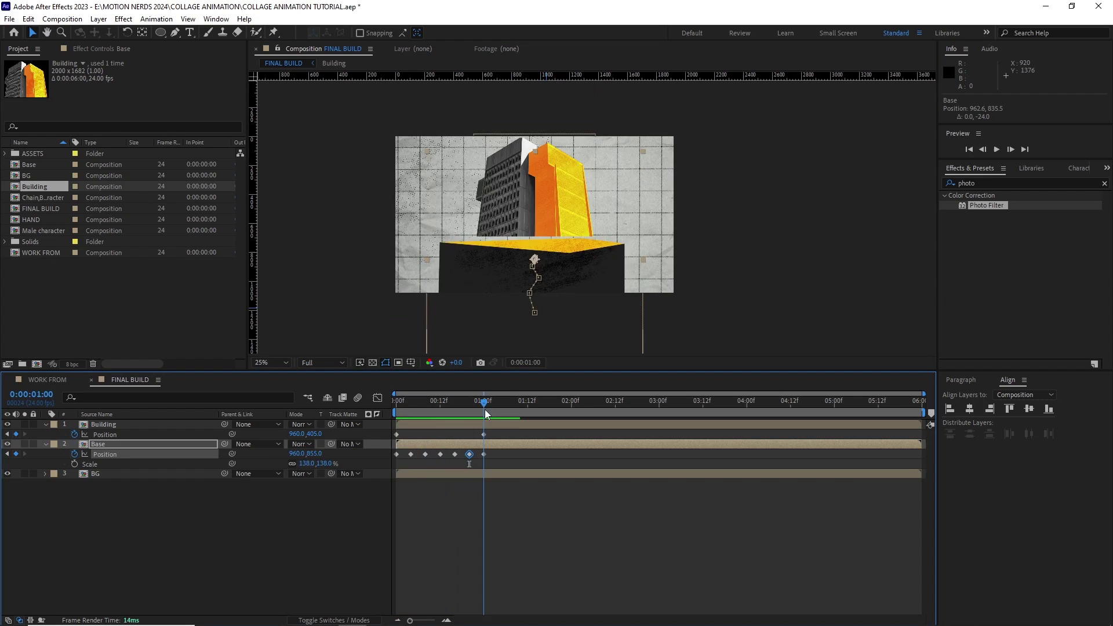
- Keyframe small position offsets and alternating rotations on the Building layer every four frames of its drop
{"action": "left_click_drag", "start_coordinate": [485, 410], "coordinate": [423, 415]}
{"action": "left_click", "coordinate": [454, 425]}
{"action": "key", "text": "shift+r"}
{"action": "left_click", "coordinate": [105, 434]}
{"action": "key", "text": "Home"}
{"action": "left_click", "coordinate": [75, 444]}
{"action": "left_click_drag", "start_coordinate": [544, 142], "coordinate": [538, 150]}
{"action": "left_click_drag", "start_coordinate": [298, 444], "coordinate": [304, 444]}
{"action": "left_click_drag", "start_coordinate": [532, 115], "coordinate": [544, 121]}
{"action": "left_click_drag", "start_coordinate": [302, 444], "coordinate": [292, 444]}
{"action": "left_click_drag", "start_coordinate": [427, 400], "coordinate": [440, 400]}
{"action": "left_click_drag", "start_coordinate": [522, 187], "coordinate": [520, 208]}
{"action": "left_click_drag", "start_coordinate": [294, 445], "coordinate": [304, 444]}
- Convert the Building and Base animation keyframes to hold keyframes
{"action": "left_click", "coordinate": [444, 505]}
{"action": "mouse_move", "coordinate": [481, 406]}
{"action": "left_mouse_down"}
{"action": "mouse_move", "coordinate": [424, 420]}
{"action": "mouse_move", "coordinate": [484, 413]}
{"action": "left_mouse_up"}
{"action": "left_click_drag", "start_coordinate": [394, 476], "coordinate": [489, 429]}
{"action": "key", "text": "ctrl+alt+h"}
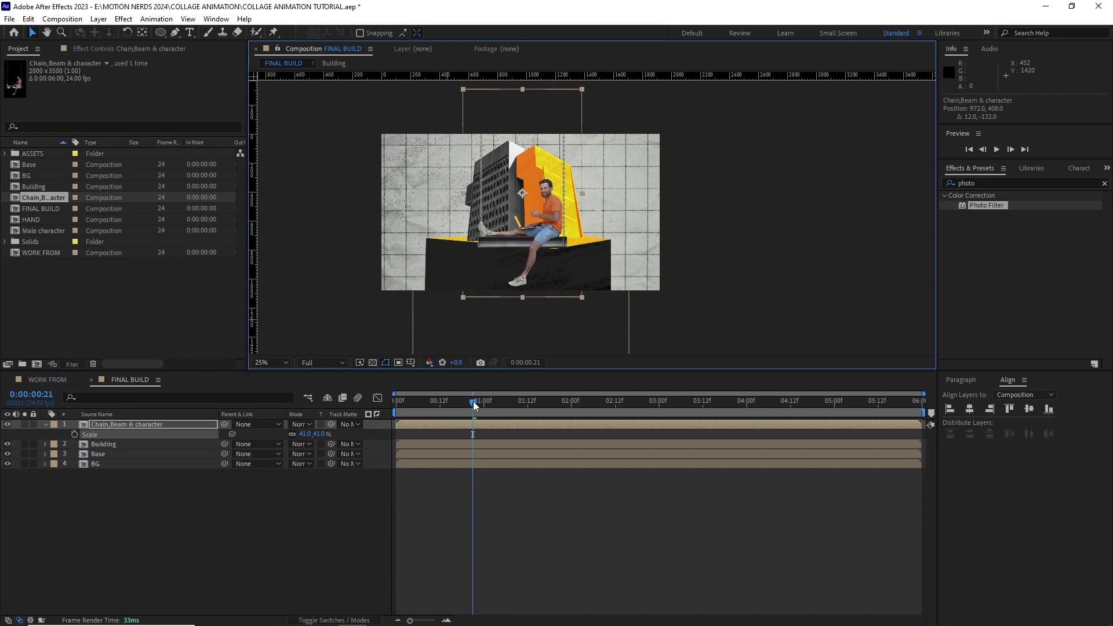
- Move the chain, beam and character layer above the frame and keyframe its position and rotation at the first frame
{"action": "left_click_drag", "start_coordinate": [520, 224], "coordinate": [516, 118]}
{"action": "left_click_drag", "start_coordinate": [487, 401], "coordinate": [396, 409]}
{"action": "key", "text": "p"}
{"action": "left_click", "coordinate": [74, 434]}
{"action": "left_click", "coordinate": [75, 444]}
{"action": "left_click_drag", "start_coordinate": [317, 434], "coordinate": [251, 434]}
- Keyframe position offsets and small alternating rotations on the chain, beam and character layer every four frames as it drops into place
{"action": "left_click_drag", "start_coordinate": [396, 401], "coordinate": [405, 402]}
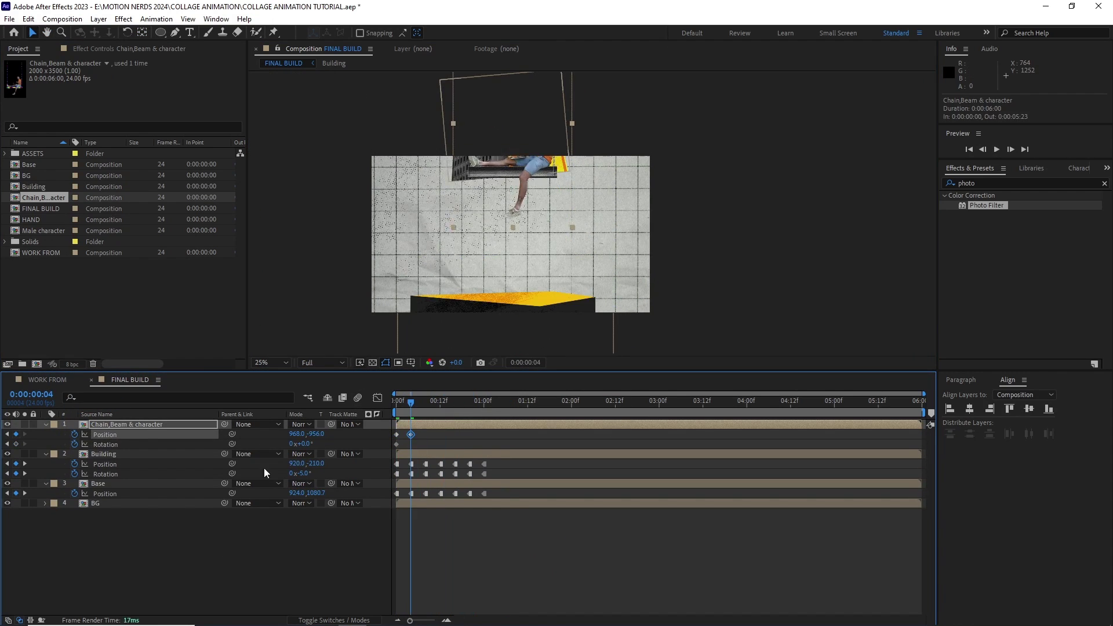
{"action": "left_click_drag", "start_coordinate": [316, 434], "coordinate": [428, 434]}
{"action": "mouse_move", "coordinate": [301, 444]}
{"action": "left_mouse_down"}
{"action": "mouse_move", "coordinate": [409, 434]}
{"action": "mouse_move", "coordinate": [305, 444]}
{"action": "left_mouse_up"}
{"action": "left_click", "coordinate": [469, 406]}
{"action": "left_click", "coordinate": [483, 406]}
{"action": "left_click_drag", "start_coordinate": [483, 406], "coordinate": [498, 406]}
{"action": "left_click", "coordinate": [303, 443]}
{"action": "type", "text": "0"}
{"action": "left_click_drag", "start_coordinate": [317, 434], "coordinate": [278, 434]}
{"action": "left_click_drag", "start_coordinate": [498, 406], "coordinate": [513, 423]}
{"action": "left_click_drag", "start_coordinate": [301, 444], "coordinate": [303, 444]}
{"action": "left_click_drag", "start_coordinate": [321, 434], "coordinate": [346, 435]}
{"action": "left_click_drag", "start_coordinate": [512, 404], "coordinate": [528, 428]}
{"action": "left_click_drag", "start_coordinate": [302, 444], "coordinate": [299, 444]}
- Convert the chain, beam and character layer's position and rotation keyframes to hold keyframes
{"action": "left_click_drag", "start_coordinate": [504, 408], "coordinate": [396, 408]}
{"action": "left_click_drag", "start_coordinate": [537, 432], "coordinate": [396, 449]}
{"action": "key", "text": "ctrl+alt+h"}
- Stagger the entrances by starting the Building layer at about frame 6 and the chain, beam and character layer at about frame 16
{"action": "left_click_drag", "start_coordinate": [505, 404], "coordinate": [522, 449]}
{"action": "left_click_drag", "start_coordinate": [528, 444], "coordinate": [514, 444]}
{"action": "left_click_drag", "start_coordinate": [413, 424], "coordinate": [456, 423]}
{"action": "left_click_drag", "start_coordinate": [510, 406], "coordinate": [418, 406]}
{"action": "left_click_drag", "start_coordinate": [435, 454], "coordinate": [456, 454]}
- Preview the staggered entrances and collapse the keyframed properties of all layers
{"action": "key", "text": "space"}
{"action": "left_click", "coordinate": [543, 434]}
{"action": "left_click_drag", "start_coordinate": [542, 405], "coordinate": [472, 424]}
{"action": "key", "text": "space"}
{"action": "key", "text": "space"}
{"action": "left_click_drag", "start_coordinate": [455, 404], "coordinate": [369, 410]}
{"action": "key", "text": "space"}
{"action": "key", "text": "ctrl+a"}
{"action": "key", "text": "u"}
{"action": "key", "text": "F2"}
{"action": "key", "text": "space"}
- Add the WORK FROM composition beneath the chain, beam and character layer, scale it down, and place it beside the character
{"action": "left_click_drag", "start_coordinate": [46, 253], "coordinate": [116, 429]}
{"action": "left_click_drag", "start_coordinate": [523, 240], "coordinate": [587, 231]}
{"action": "scroll", "coordinate": [588, 230], "scroll_direction": "up", "scroll_amount": 2}
{"action": "key", "text": "s"}
{"action": "left_click_drag", "start_coordinate": [304, 444], "coordinate": [277, 444]}
{"action": "left_click_drag", "start_coordinate": [536, 213], "coordinate": [506, 229]}
{"action": "left_click_drag", "start_coordinate": [506, 229], "coordinate": [521, 214]}
{"action": "left_click_drag", "start_coordinate": [521, 215], "coordinate": [522, 213]}
- Start the WORK FROM layer at 0:00:01:12 and preview its entrance
{"action": "mouse_move", "coordinate": [520, 404]}
{"action": "left_mouse_down"}
{"action": "mouse_move", "coordinate": [528, 430]}
{"action": "mouse_move", "coordinate": [588, 424]}
{"action": "mouse_move", "coordinate": [527, 424]}
{"action": "left_mouse_up"}
{"action": "key", "text": "["}
{"action": "scroll", "coordinate": [536, 255], "scroll_direction": "down", "scroll_amount": 1}
{"action": "key", "text": "space"}
{"action": "key", "text": "space"}
- Set the WORK FROM layer's scale to 62% and fine-tune its position behind the character's legs
{"action": "scroll", "coordinate": [533, 229], "scroll_direction": "up", "scroll_amount": 1}
{"action": "left_click_drag", "start_coordinate": [533, 226], "coordinate": [516, 226]}
{"action": "left_click_drag", "start_coordinate": [304, 444], "coordinate": [308, 444]}
{"action": "left_click_drag", "start_coordinate": [557, 238], "coordinate": [557, 235]}
{"action": "left_click_drag", "start_coordinate": [302, 444], "coordinate": [303, 444]}
{"action": "left_click_drag", "start_coordinate": [574, 250], "coordinate": [576, 249]}
- Duplicate the WORK FROM composition, open the copy, and start editing its text layer
{"action": "scroll", "coordinate": [574, 243], "scroll_direction": "down", "scroll_amount": 1}
{"action": "left_click_drag", "start_coordinate": [571, 404], "coordinate": [674, 418]}
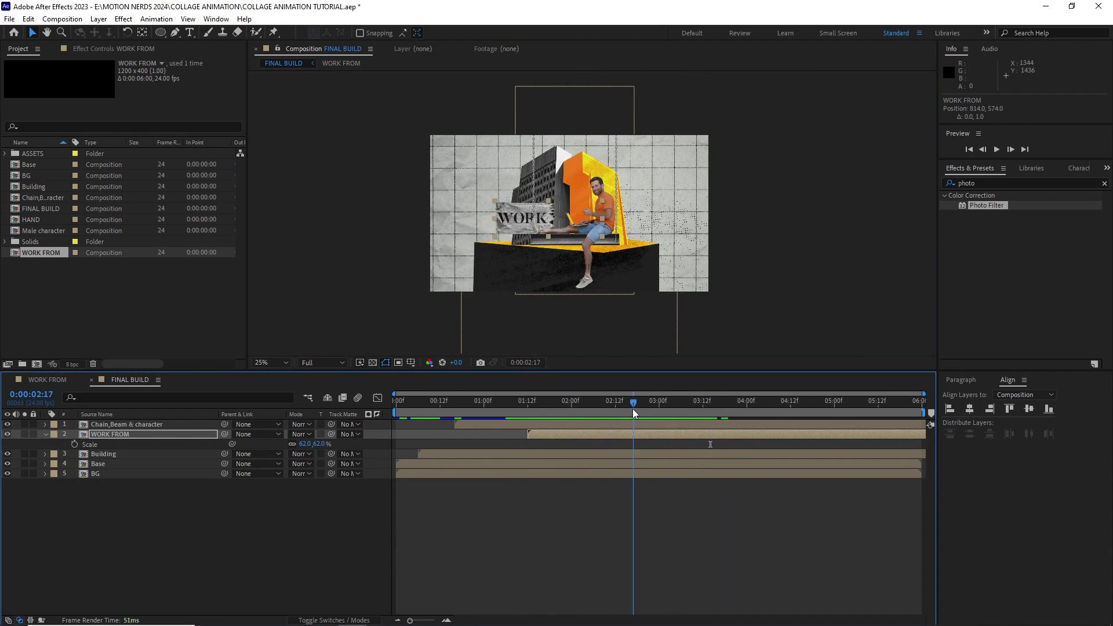
{"action": "left_click", "coordinate": [40, 253]}
{"action": "key", "text": "ctrl+d"}
{"action": "double_click", "coordinate": [41, 263]}
{"action": "double_click", "coordinate": [130, 434]}
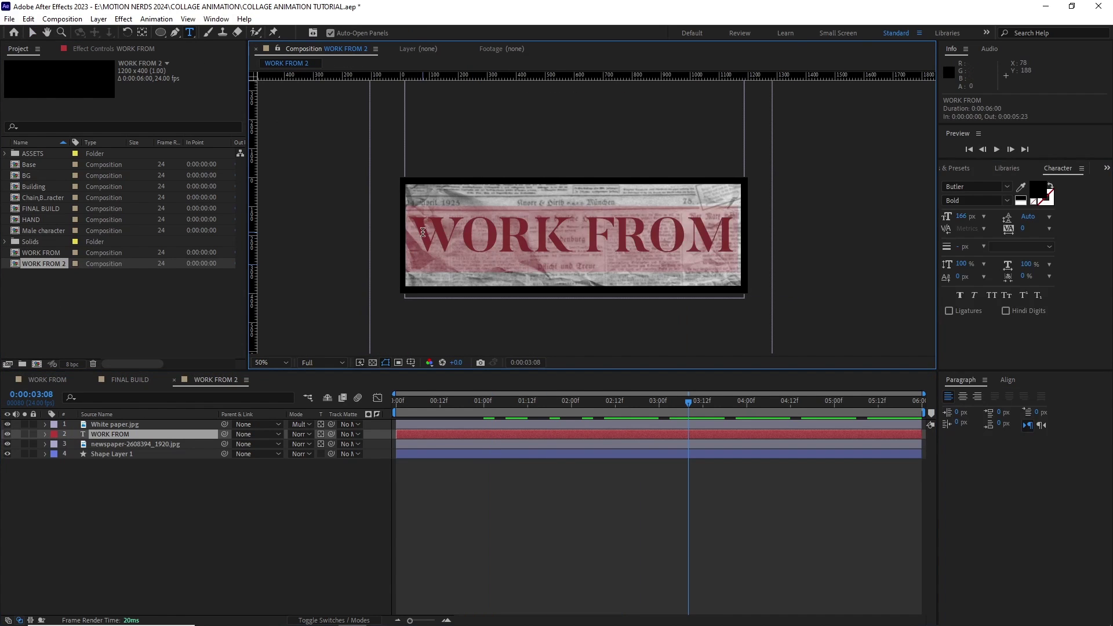
- Replace the text with ANYWHERE, set its size to 185 px, and centre its anchor point
{"action": "type", "text": "ANYWHERE"}
{"action": "left_click", "coordinate": [131, 436]}
{"action": "left_click_drag", "start_coordinate": [960, 216], "coordinate": [969, 216]}
{"action": "double_click", "coordinate": [142, 32], "text": "ctrl"}
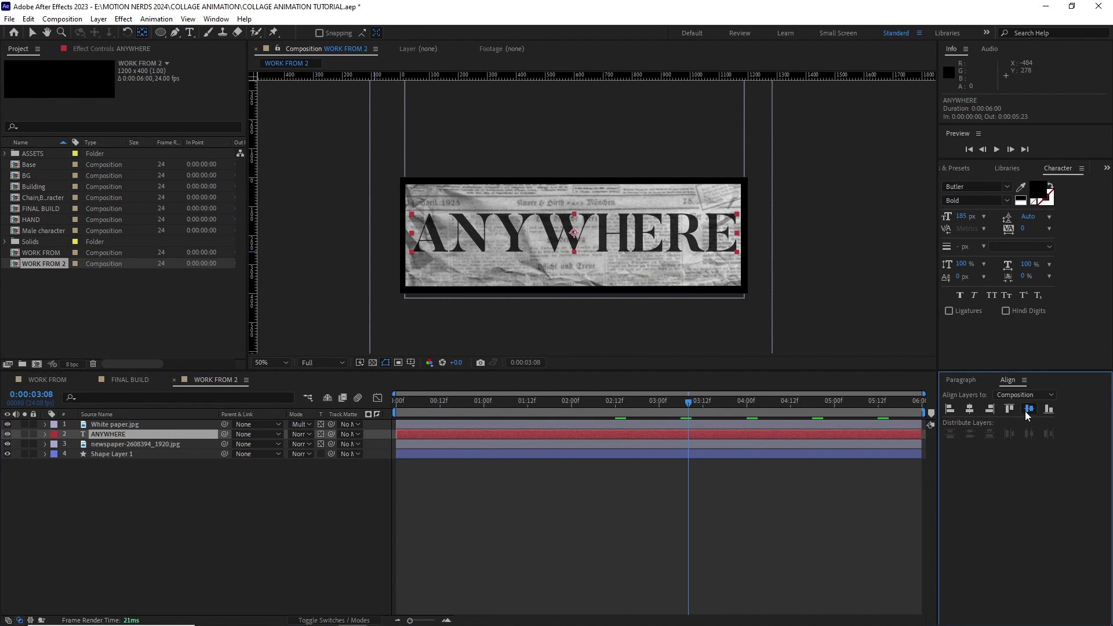
- Rename the duplicated lettering composition as ANYWHERE and close it
{"action": "left_click", "coordinate": [152, 435]}
{"action": "key", "text": "ctrl+k"}
{"action": "type", "text": "ANYWHERE"}
{"action": "key", "text": "Return"}
{"action": "left_click", "coordinate": [173, 380]}
- Add the ANYWHERE composition to FINAL BUILD beneath the chain, beam and character layer and start it at 0:00:02:15
{"action": "left_click_drag", "start_coordinate": [39, 153], "coordinate": [117, 432]}
{"action": "key", "text": "v"}
{"action": "left_click_drag", "start_coordinate": [510, 203], "coordinate": [554, 291]}
{"action": "left_click_drag", "start_coordinate": [623, 404], "coordinate": [827, 406]}
{"action": "key", "text": "bracketleft"}
- Scale the ANYWHERE layer to 77% and position it over the black base, below the WORK FROM lettering
{"action": "scroll", "coordinate": [593, 298], "scroll_direction": "up", "scroll_amount": 2}
{"action": "left_click_drag", "start_coordinate": [593, 294], "coordinate": [606, 282]}
{"action": "key", "text": "s"}
{"action": "left_click_drag", "start_coordinate": [301, 444], "coordinate": [288, 444]}
{"action": "left_click_drag", "start_coordinate": [463, 255], "coordinate": [500, 253]}
{"action": "scroll", "coordinate": [461, 246], "scroll_direction": "up", "scroll_amount": 1}
{"action": "key", "text": "Left"}
{"action": "key", "text": "Left"}
{"action": "scroll", "coordinate": [517, 230], "scroll_direction": "down", "scroll_amount": 1}
- Apply a Photo Filter effect to the WORK FROM layer
{"action": "left_click", "coordinate": [503, 236]}
{"action": "left_click_drag", "start_coordinate": [545, 406], "coordinate": [794, 412]}
{"action": "left_click_drag", "start_coordinate": [510, 270], "coordinate": [552, 275]}
{"action": "left_click", "coordinate": [124, 18]}
{"action": "mouse_move", "coordinate": [255, 152]}
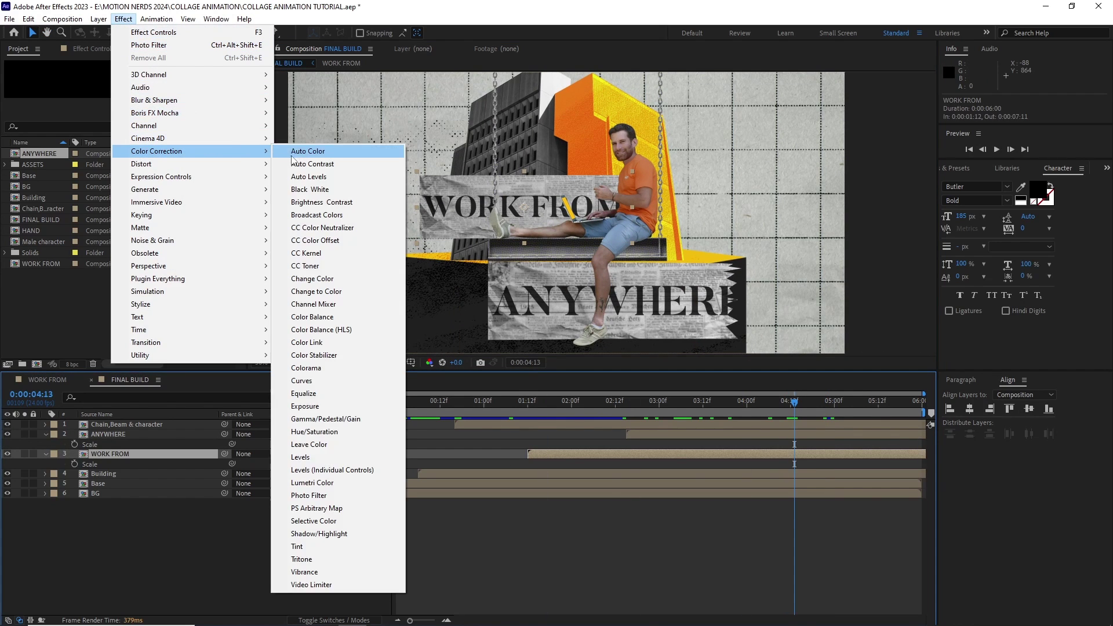
{"action": "left_click", "coordinate": [328, 495]}
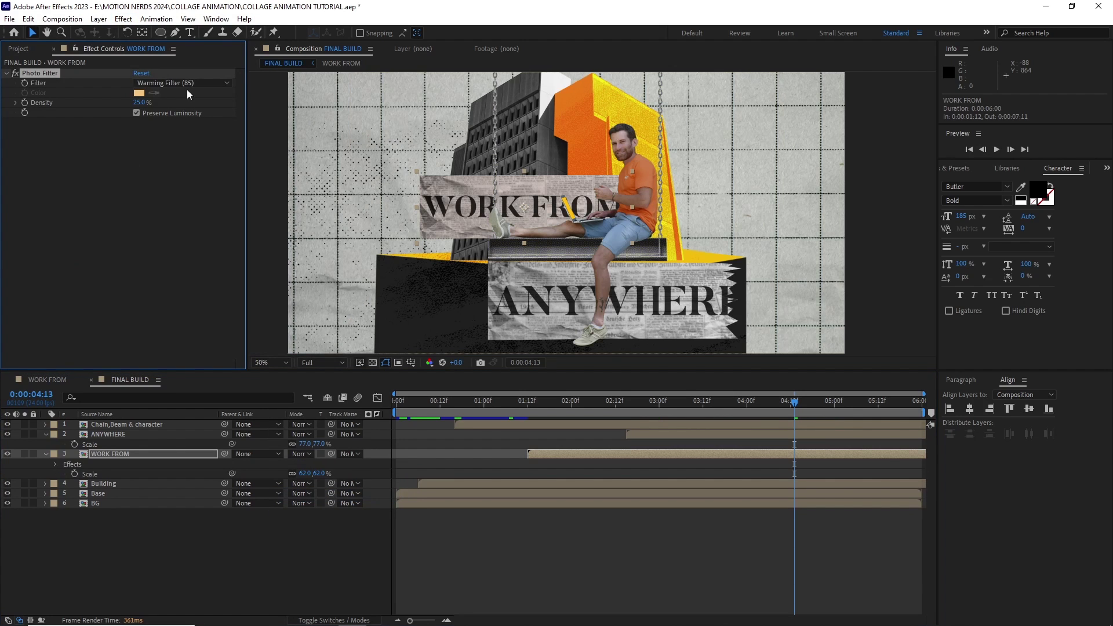
- Set the Photo Filter to Custom with a dark orange color and 76% density
{"action": "left_click", "coordinate": [152, 82]}
{"action": "left_click", "coordinate": [152, 355]}
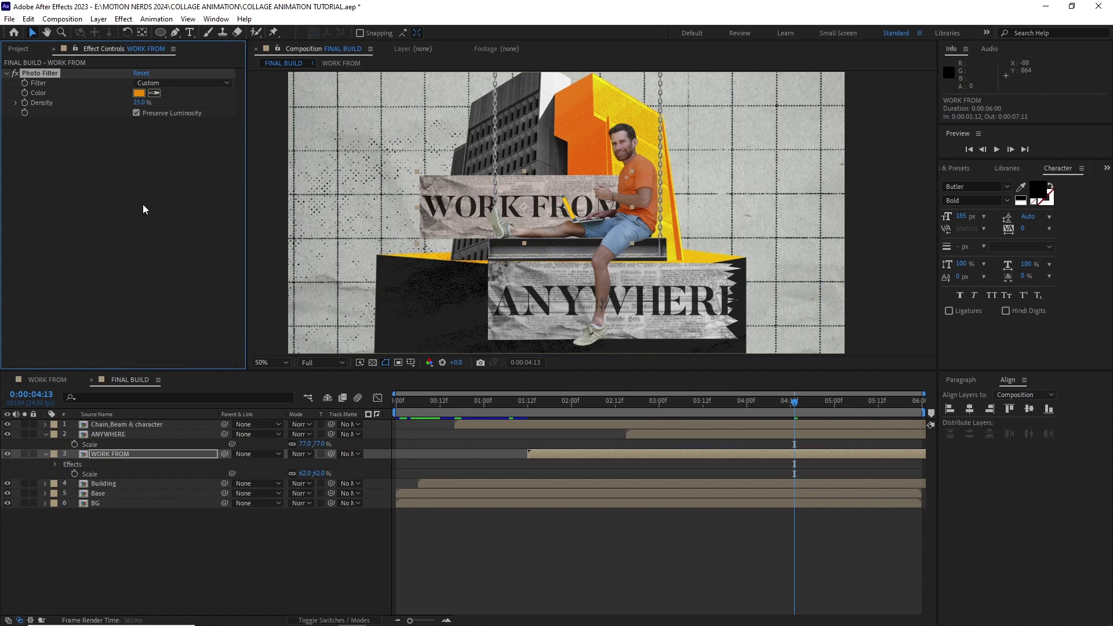
{"action": "left_click", "coordinate": [139, 93]}
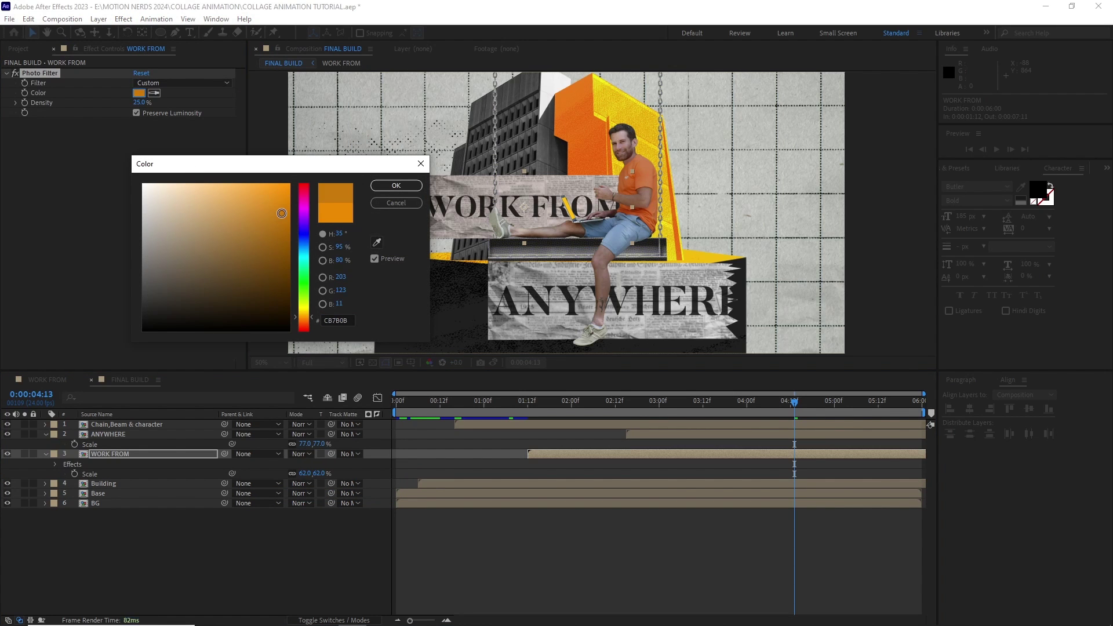
{"action": "left_click", "coordinate": [396, 185]}
{"action": "left_click_drag", "start_coordinate": [145, 104], "coordinate": [142, 104]}
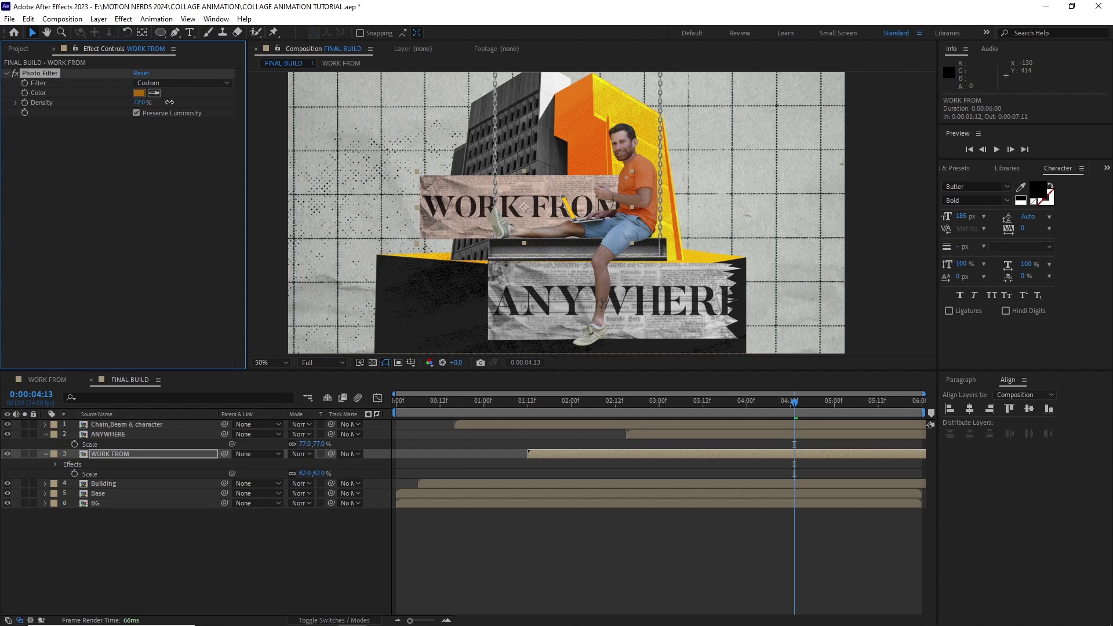
- Copy the Photo Filter effect from the WORK FROM layer to the ANYWHERE layer
{"action": "left_click", "coordinate": [57, 140]}
{"action": "left_click", "coordinate": [51, 77]}
{"action": "left_click", "coordinate": [108, 435]}
{"action": "key", "text": "ctrl+v"}
- Add the HAND composition as the topmost layer, flip it horizontally, and scale it to 31%
{"action": "left_click", "coordinate": [828, 409]}
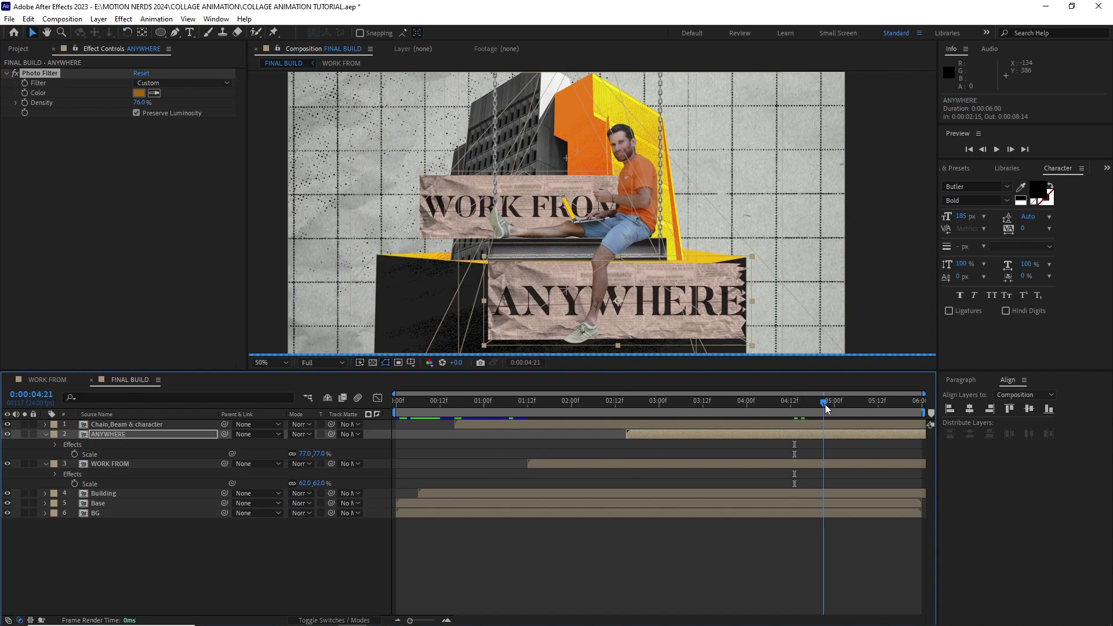
{"action": "key", "text": "comma"}
{"action": "left_click_drag", "start_coordinate": [31, 230], "coordinate": [92, 423]}
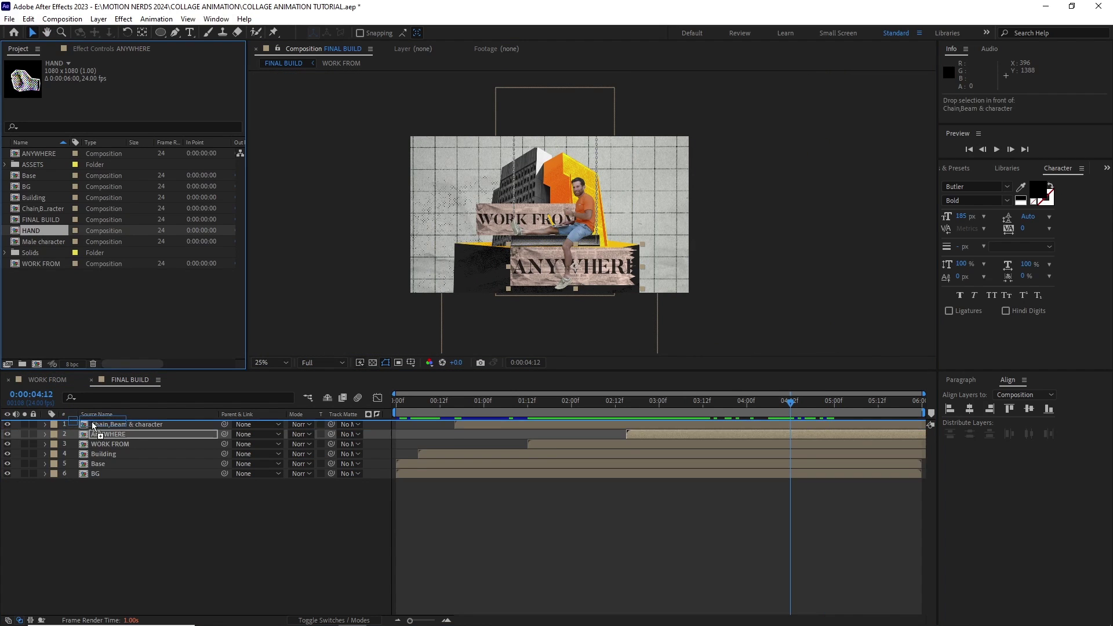
{"action": "key", "text": "s"}
{"action": "left_click", "coordinate": [308, 434]}
{"action": "type", "text": "-100"}
{"action": "key", "text": "Return"}
{"action": "left_click_drag", "start_coordinate": [320, 433], "coordinate": [281, 433]}
{"action": "scroll", "coordinate": [534, 188], "scroll_direction": "up", "scroll_amount": 1}
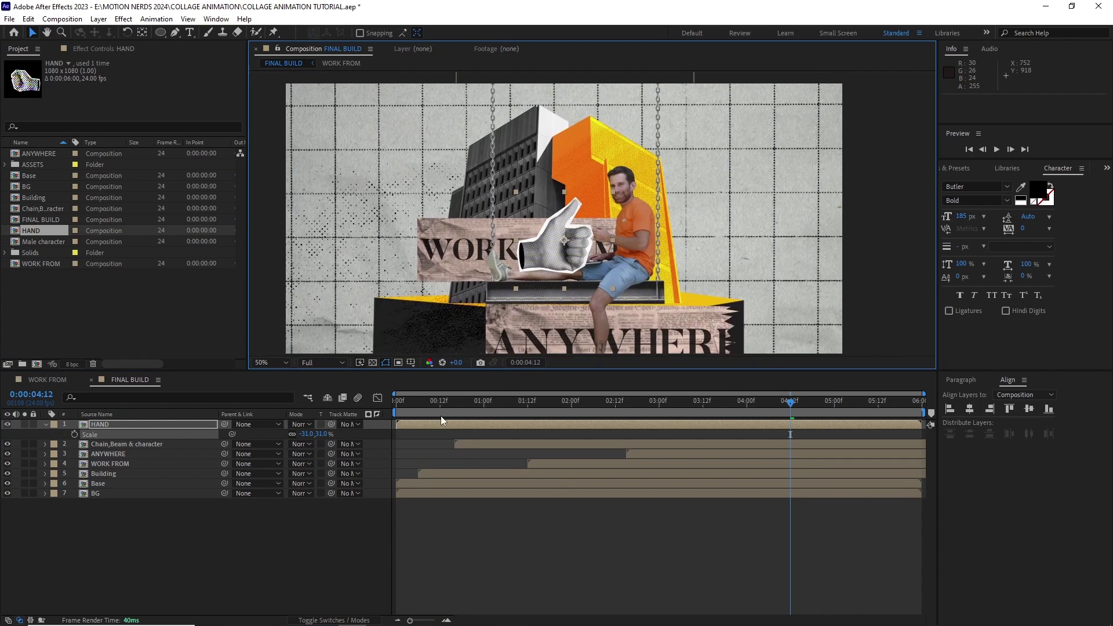
- Position the hand above the start of the WORK FROM lettering and scale it down slightly further
{"action": "left_click_drag", "start_coordinate": [448, 411], "coordinate": [611, 412]}
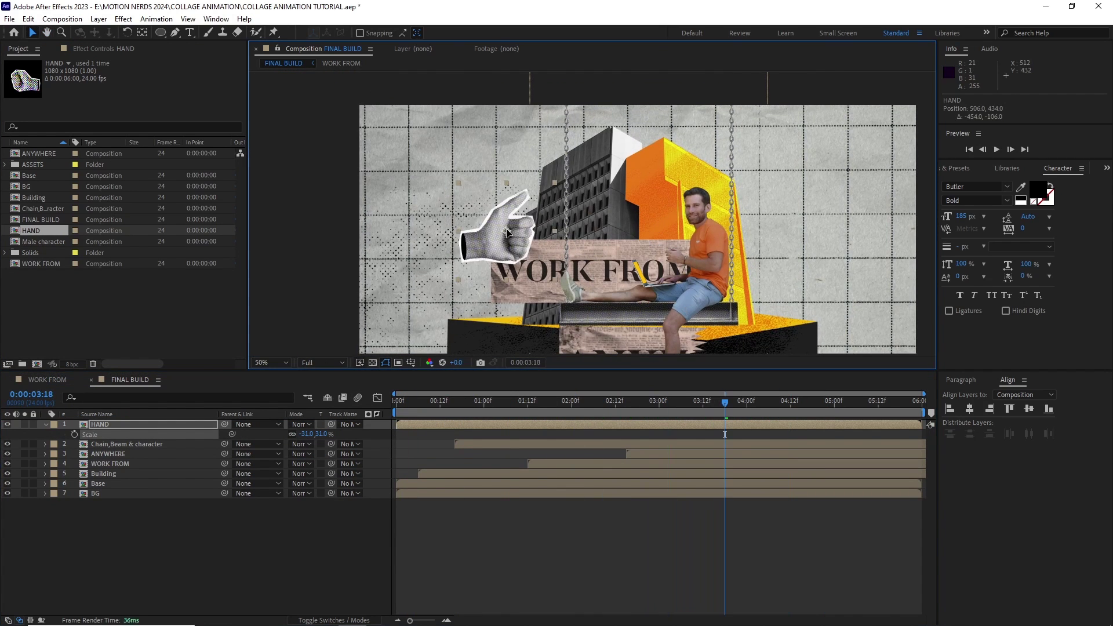
{"action": "left_click_drag", "start_coordinate": [505, 231], "coordinate": [502, 222]}
{"action": "left_click_drag", "start_coordinate": [320, 434], "coordinate": [317, 433]}
{"action": "left_click_drag", "start_coordinate": [503, 222], "coordinate": [504, 229]}
- Keyframe the HAND layer's position and rotation at 0:00:00:18
{"action": "left_click_drag", "start_coordinate": [476, 411], "coordinate": [462, 412]}
{"action": "key", "text": "p"}
{"action": "key", "text": "shift+r"}
{"action": "left_click", "coordinate": [74, 434]}
{"action": "left_click", "coordinate": [75, 444]}
- Keyframe the HAND layer's position every two frames along an up-and-down zigzag from outside the frame to its resting place
{"action": "key", "text": "Home"}
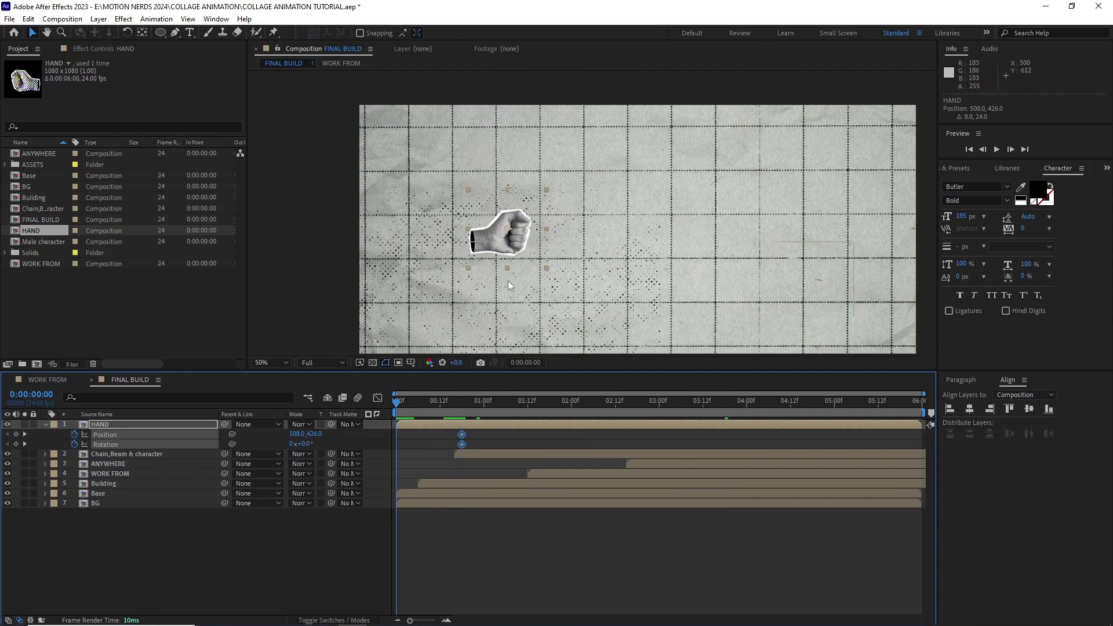
{"action": "left_click_drag", "start_coordinate": [505, 231], "coordinate": [391, 304]}
{"action": "key", "text": "Page_Down"}
{"action": "key", "text": "Page_Down"}
{"action": "key", "text": "Page_Down"}
{"action": "key", "text": "Page_Down"}
{"action": "key", "text": "Page_Down"}
{"action": "key", "text": "Page_Down"}
{"action": "left_click_drag", "start_coordinate": [411, 267], "coordinate": [411, 238]}
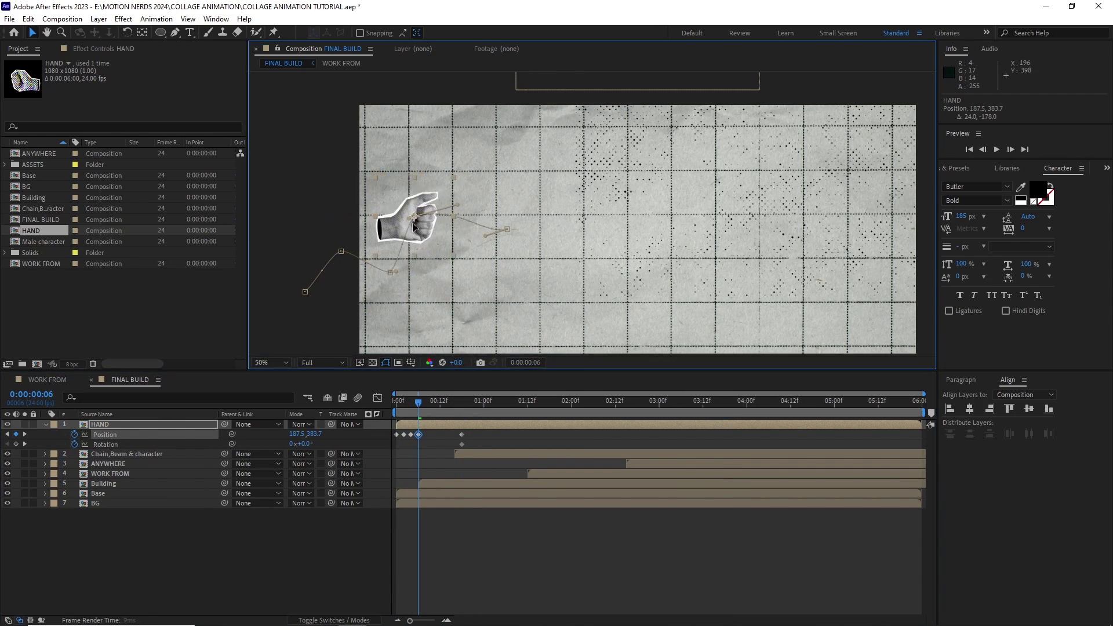
{"action": "key", "text": "Page_Down"}
{"action": "key", "text": "Page_Down"}
{"action": "key", "text": "Page_Down"}
{"action": "key", "text": "Page_Down"}
{"action": "left_click_drag", "start_coordinate": [464, 277], "coordinate": [481, 234]}
{"action": "key", "text": "Page_Down"}
{"action": "key", "text": "Page_Down"}
{"action": "key", "text": "Page_Down"}
{"action": "key", "text": "Page_Down"}
{"action": "mouse_move", "coordinate": [488, 245]}
{"action": "left_mouse_down"}
{"action": "mouse_move", "coordinate": [487, 222]}
{"action": "mouse_move", "coordinate": [487, 248]}
{"action": "left_mouse_up"}
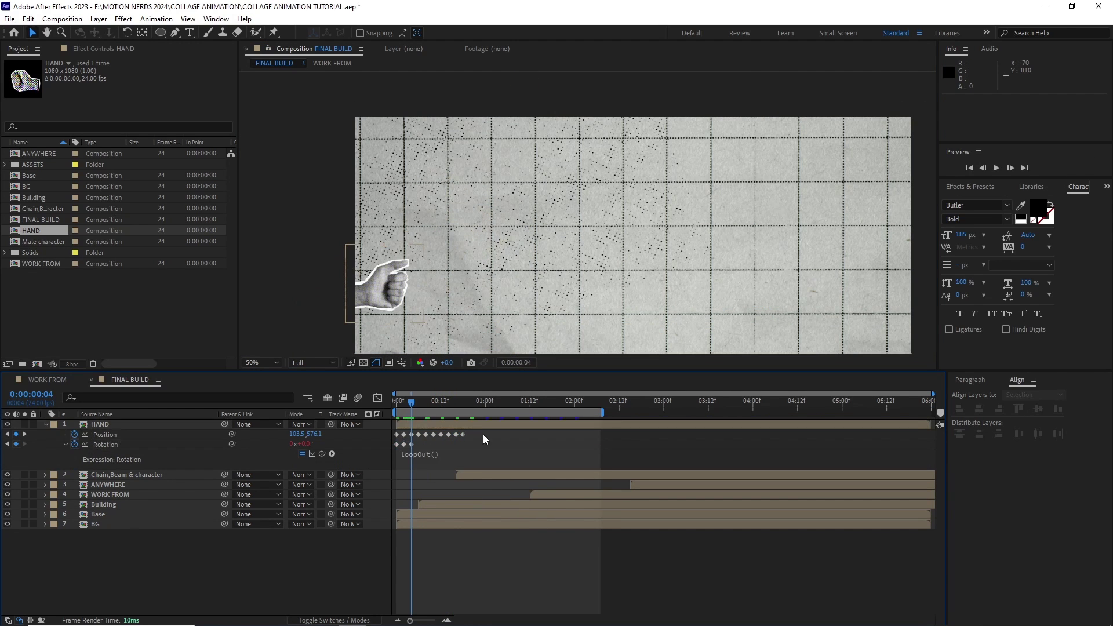
- Convert the HAND layer's keyframes to hold keyframes, extend the work area, and start the layer at 0:00:02:00
{"action": "right_click", "coordinate": [464, 434]}
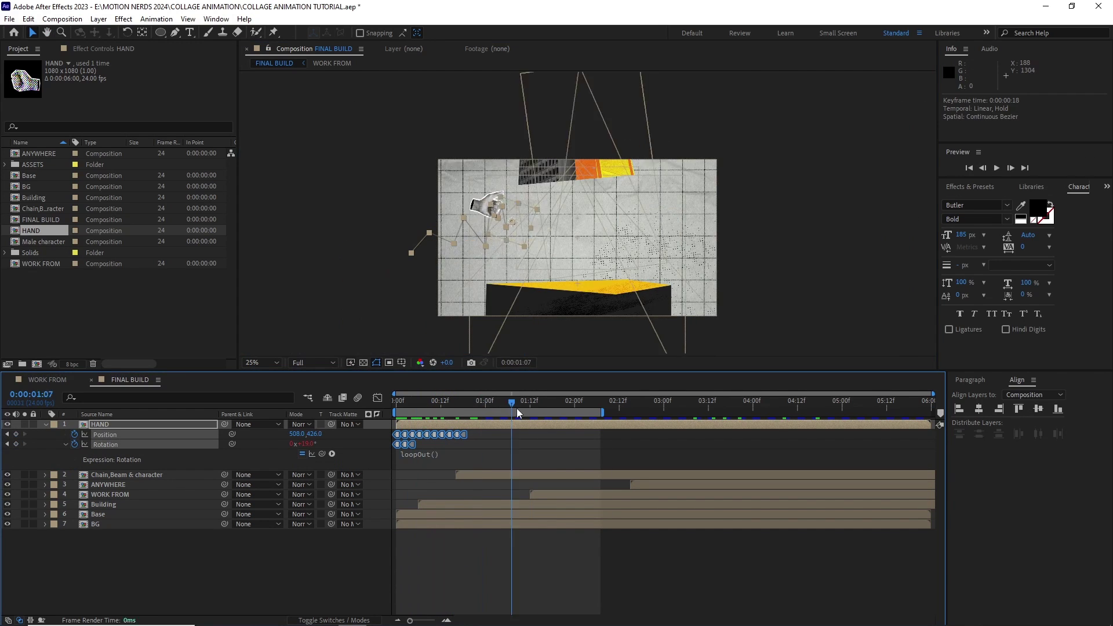
{"action": "left_click_drag", "start_coordinate": [516, 413], "coordinate": [578, 409]}
{"action": "left_click_drag", "start_coordinate": [603, 412], "coordinate": [769, 410]}
{"action": "left_click_drag", "start_coordinate": [508, 412], "coordinate": [574, 403]}
{"action": "key", "text": "bracketleft"}
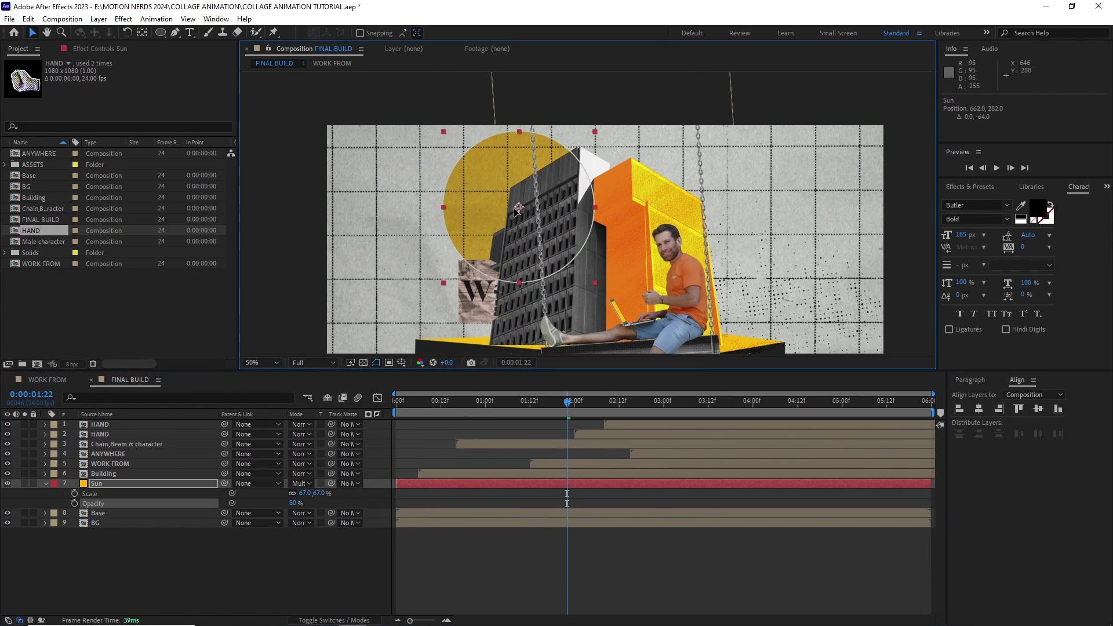
- Convert the Sun layer's scale keyframes to hold keyframes and preview the animation
{"action": "left_click_drag", "start_coordinate": [567, 401], "coordinate": [411, 412]}
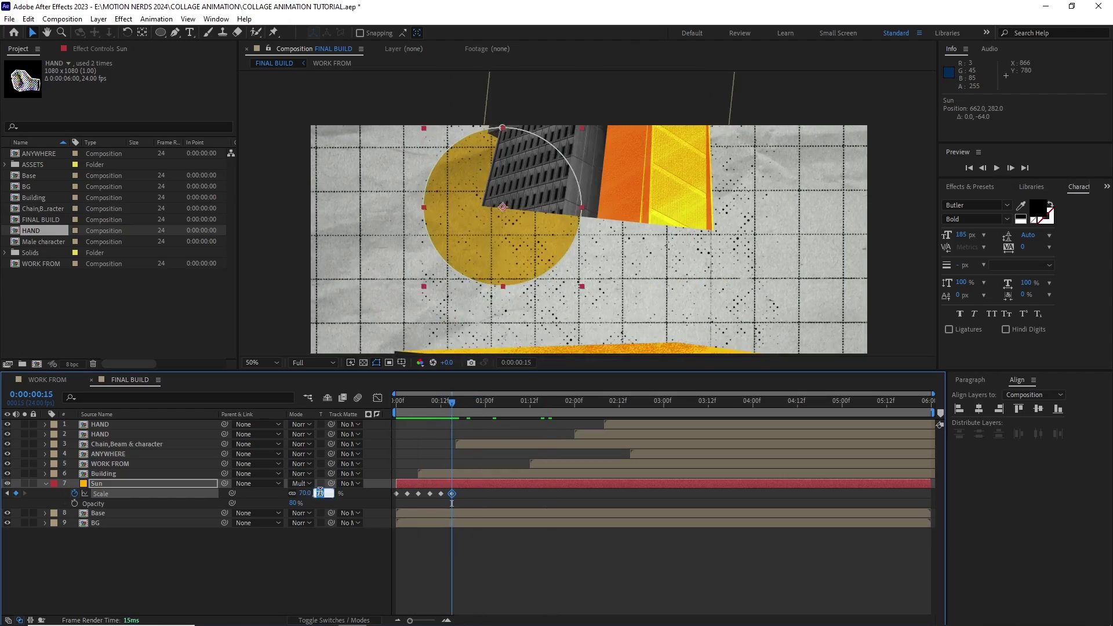
{"action": "right_click", "coordinate": [407, 494]}
{"action": "left_click", "coordinate": [458, 430]}
{"action": "left_click", "coordinate": [549, 409]}
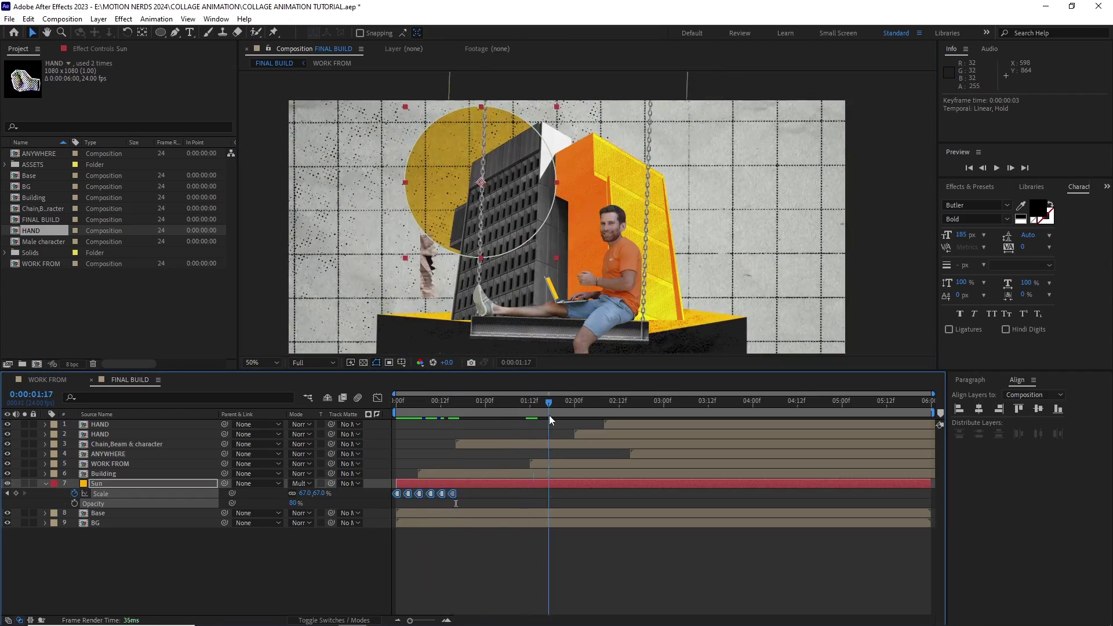
{"action": "key", "text": "space"}
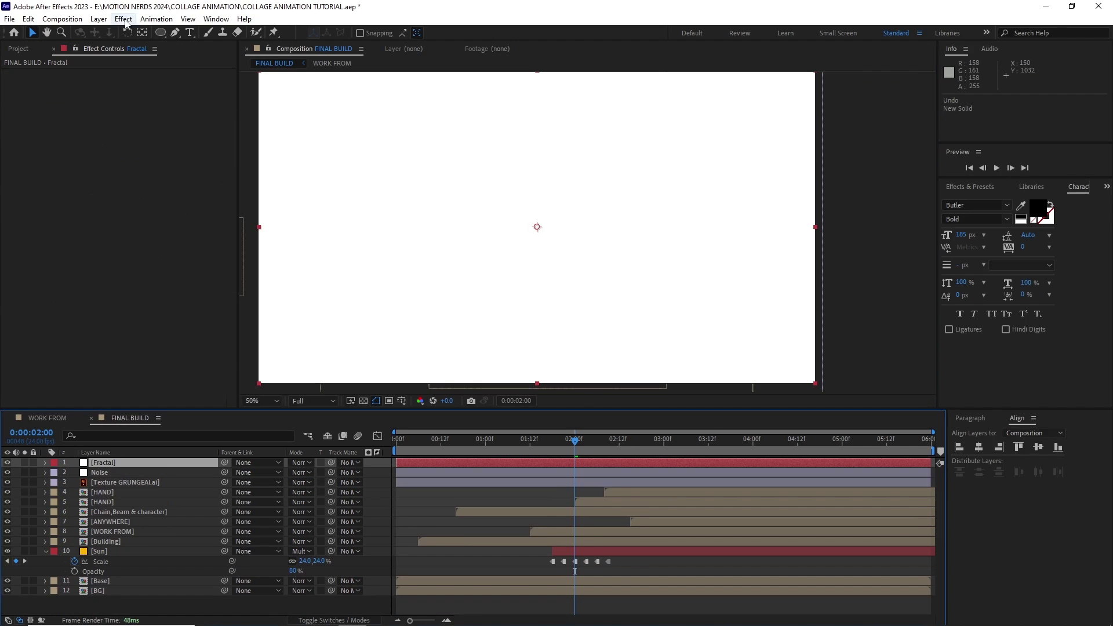
- Apply Fractal Noise to the Fractal solid and set the noise scale to 600
{"action": "left_click", "coordinate": [123, 19]}
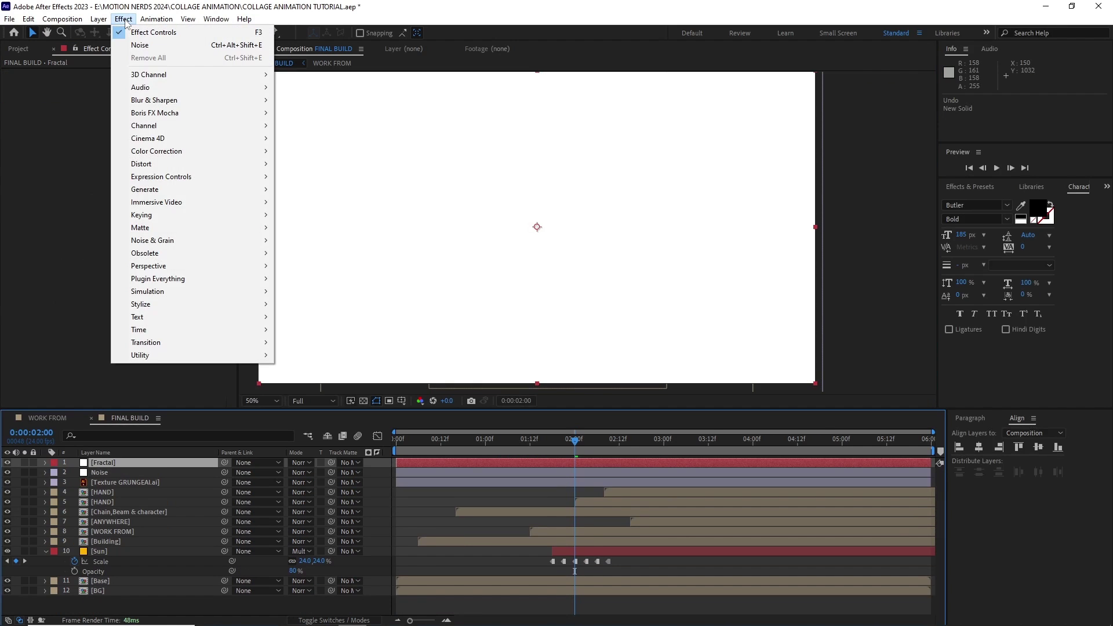
{"action": "mouse_move", "coordinate": [244, 243]}
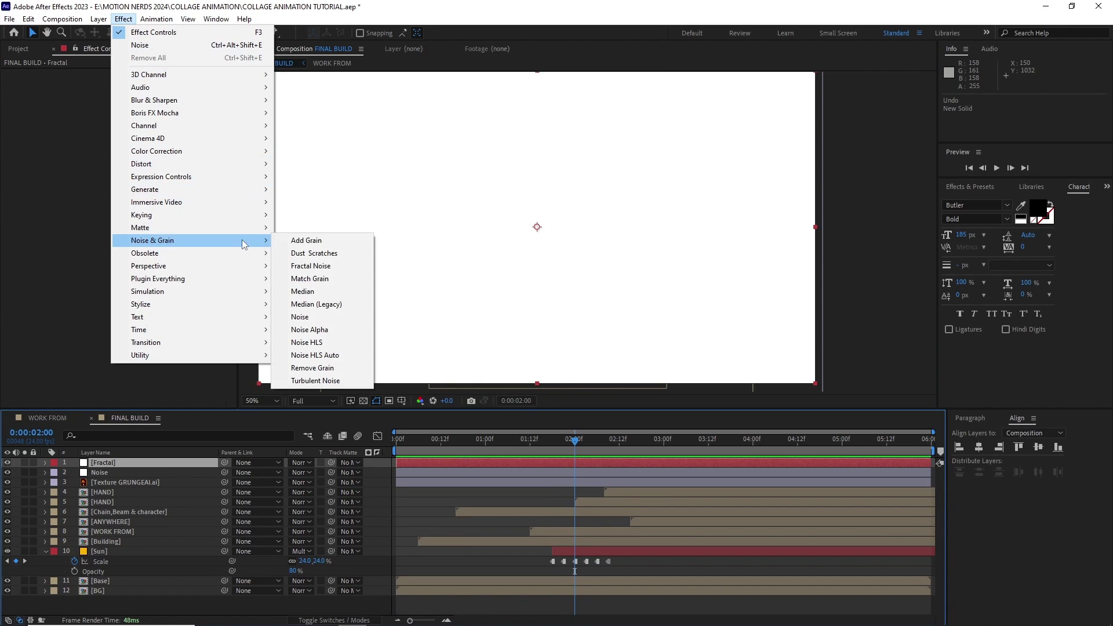
{"action": "left_click", "coordinate": [315, 266]}
{"action": "left_click", "coordinate": [15, 142]}
{"action": "left_click", "coordinate": [26, 172]}
{"action": "left_click_drag", "start_coordinate": [63, 188], "coordinate": [307, 199]}
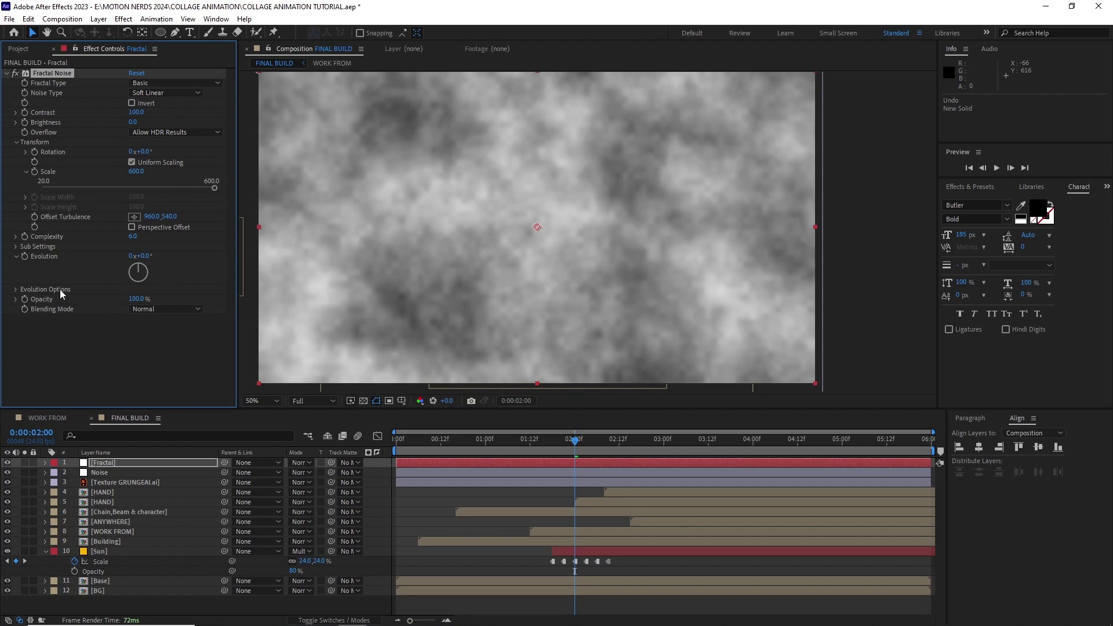
- Set the Fractal Noise complexity to 1 and drive its Evolution with the expression time*100
{"action": "type", "text": "1"}
{"action": "key", "text": "Return"}
{"action": "left_click", "coordinate": [24, 256], "text": "alt"}
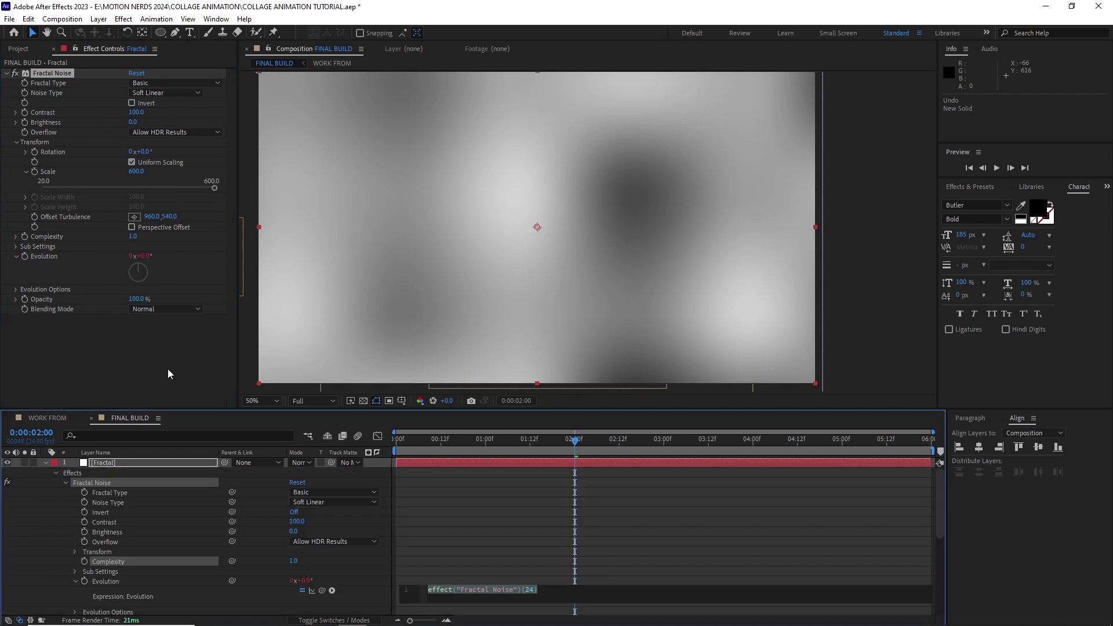
{"action": "type", "text": "time*100"}
{"action": "left_click", "coordinate": [446, 470]}
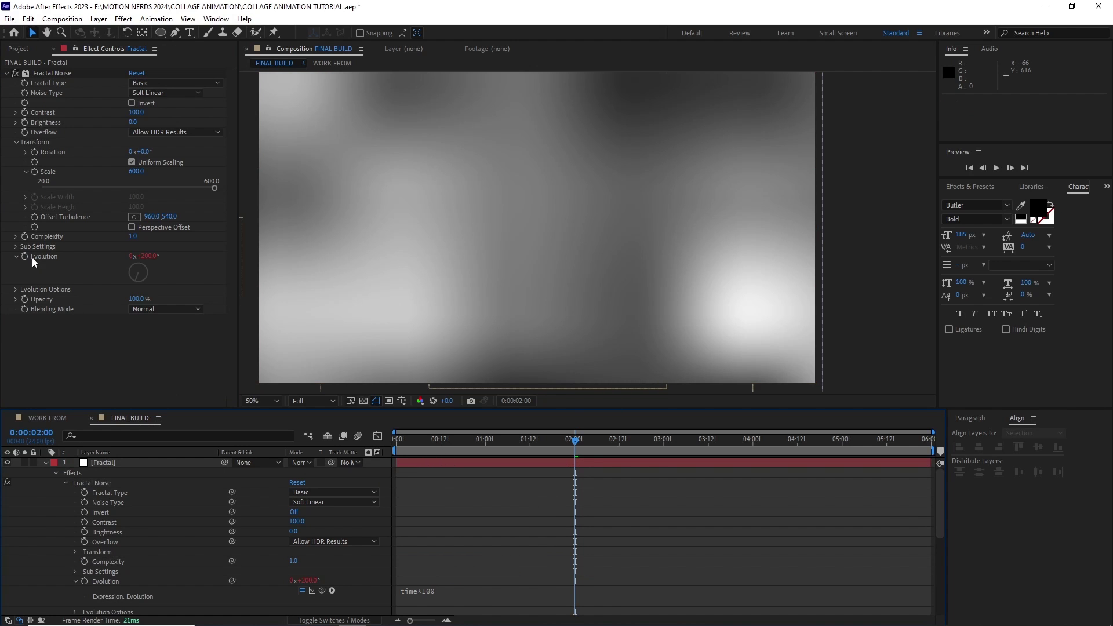
- Drive the Fractal Noise effect's Sub Rotation with the expression time*2
{"action": "left_click", "coordinate": [16, 247]}
{"action": "left_click", "coordinate": [34, 279], "text": "alt"}
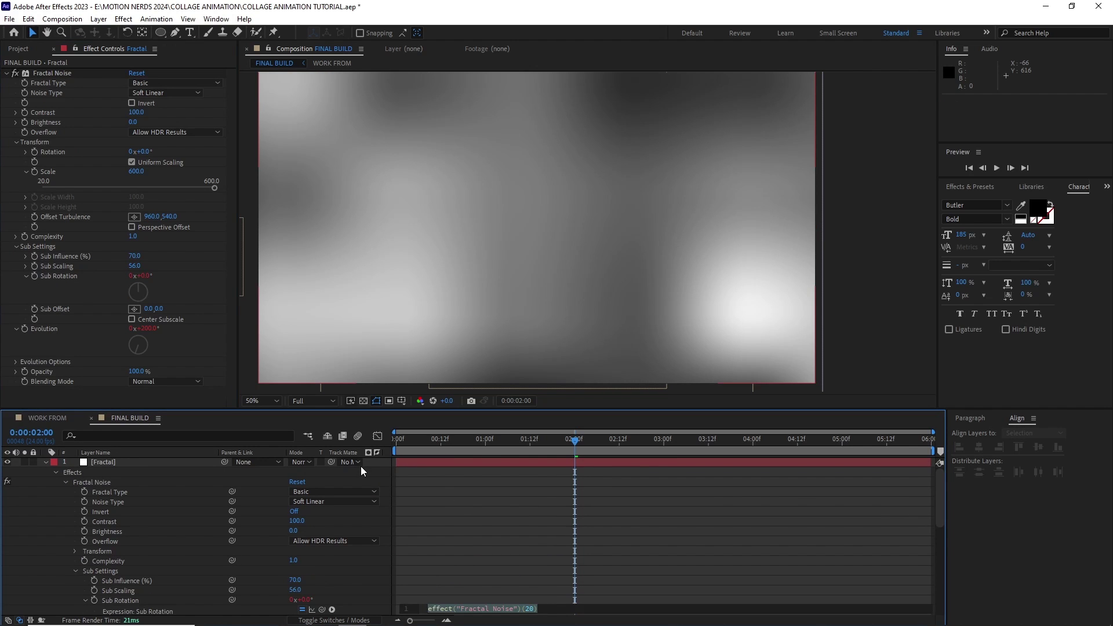
{"action": "type", "text": "time*2"}
- At 0:00:01:00, add a full-frame elliptical mask to the Fractal layer and shrink it to leave a margin inside the frame
{"action": "left_click_drag", "start_coordinate": [398, 443], "coordinate": [485, 451]}
{"action": "left_click", "coordinate": [174, 462]}
{"action": "double_click", "coordinate": [161, 33]}
{"action": "left_click_drag", "start_coordinate": [587, 213], "coordinate": [584, 229]}
{"action": "key", "text": "v"}
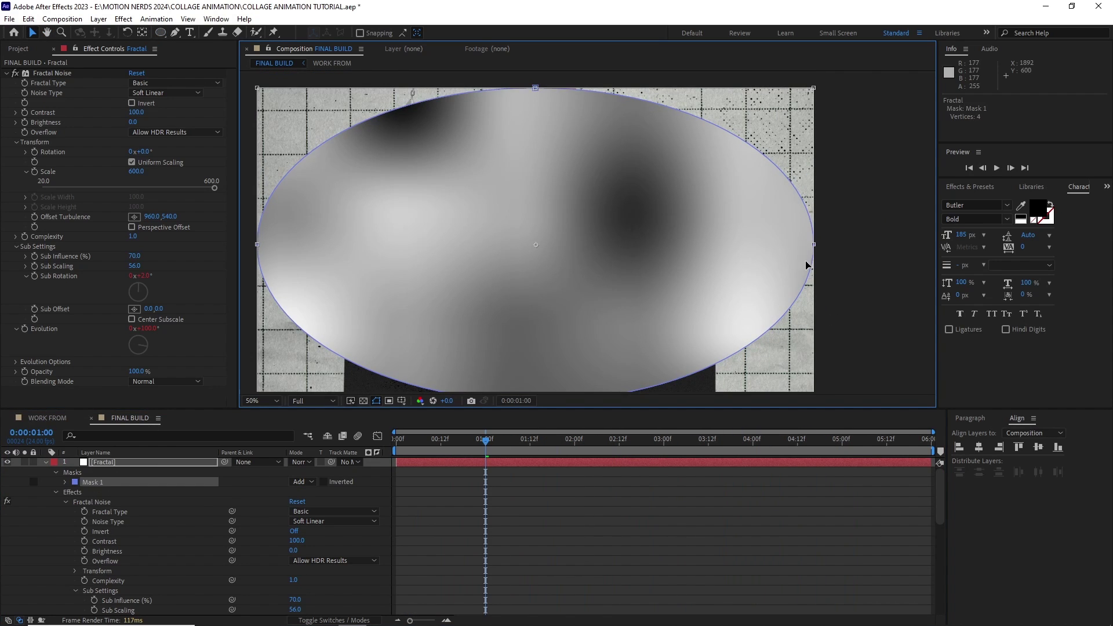
{"action": "left_click_drag", "start_coordinate": [813, 87], "coordinate": [767, 113]}
{"action": "left_click_drag", "start_coordinate": [567, 236], "coordinate": [570, 239]}
{"action": "mouse_move", "coordinate": [772, 116]}
{"action": "left_mouse_down"}
{"action": "mouse_move", "coordinate": [760, 126]}
{"action": "mouse_move", "coordinate": [778, 116]}
{"action": "left_mouse_up"}
- Set the Fractal layer's mask mode to Subtract, with a feather of 140 pixels and an expansion of 16 pixels
{"action": "key", "text": "m"}
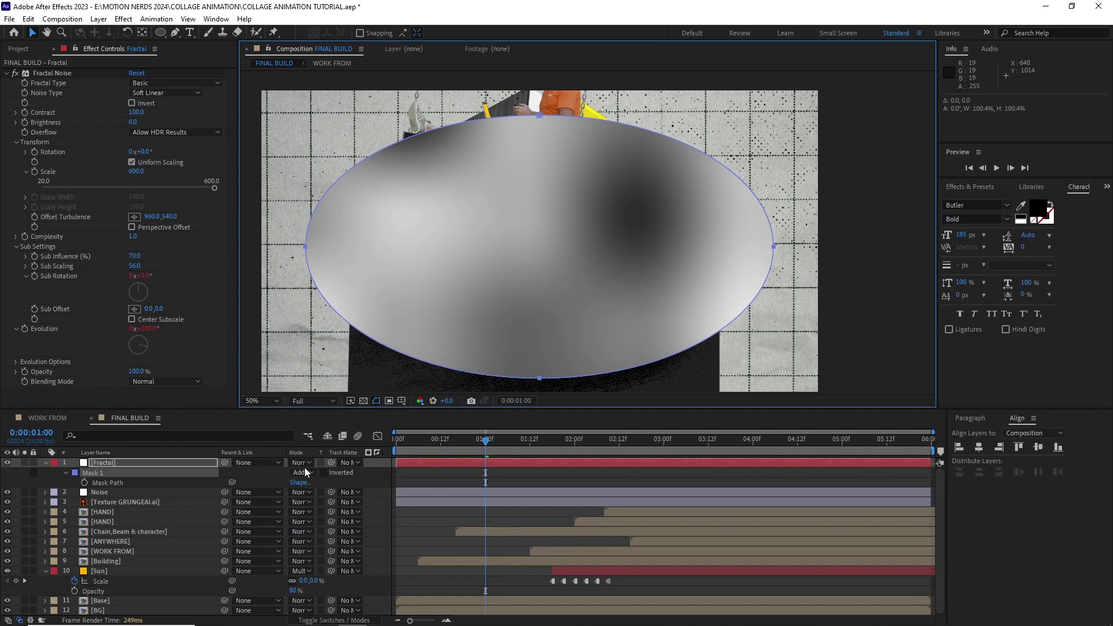
{"action": "left_click", "coordinate": [301, 473]}
{"action": "left_click", "coordinate": [304, 509]}
{"action": "left_click", "coordinate": [160, 464]}
{"action": "key", "text": "m"}
{"action": "key", "text": "m"}
{"action": "left_click_drag", "start_coordinate": [355, 490], "coordinate": [384, 485]}
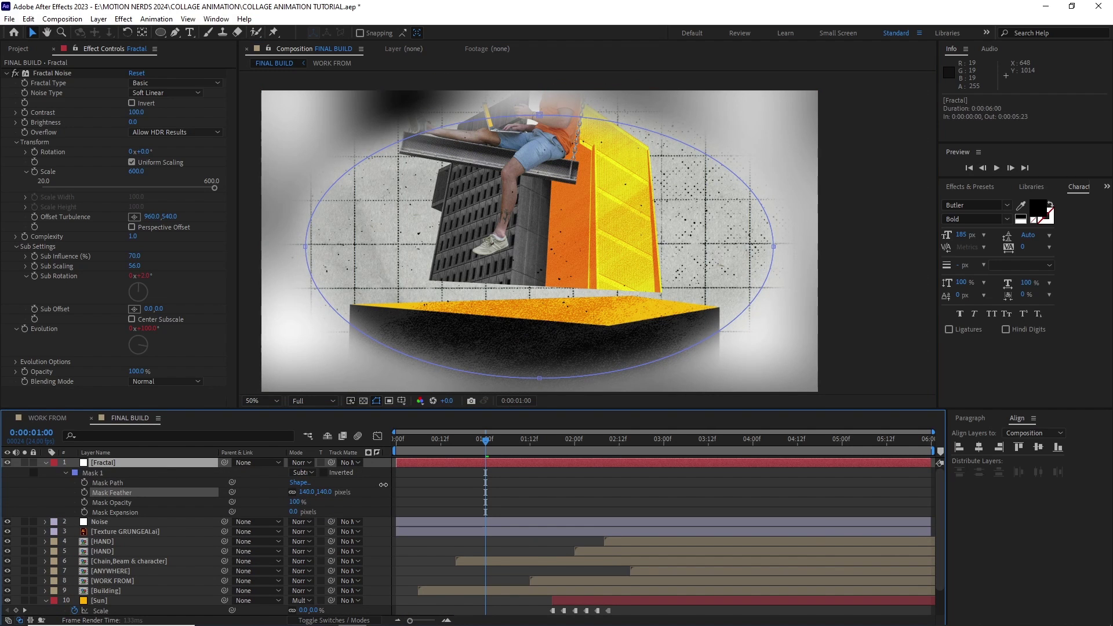
{"action": "left_click_drag", "start_coordinate": [293, 511], "coordinate": [316, 510]}
- Set the Fractal layer's blending mode to Multiply and place it below the Noise layer
{"action": "left_click", "coordinate": [155, 463]}
{"action": "left_click", "coordinate": [302, 462]}
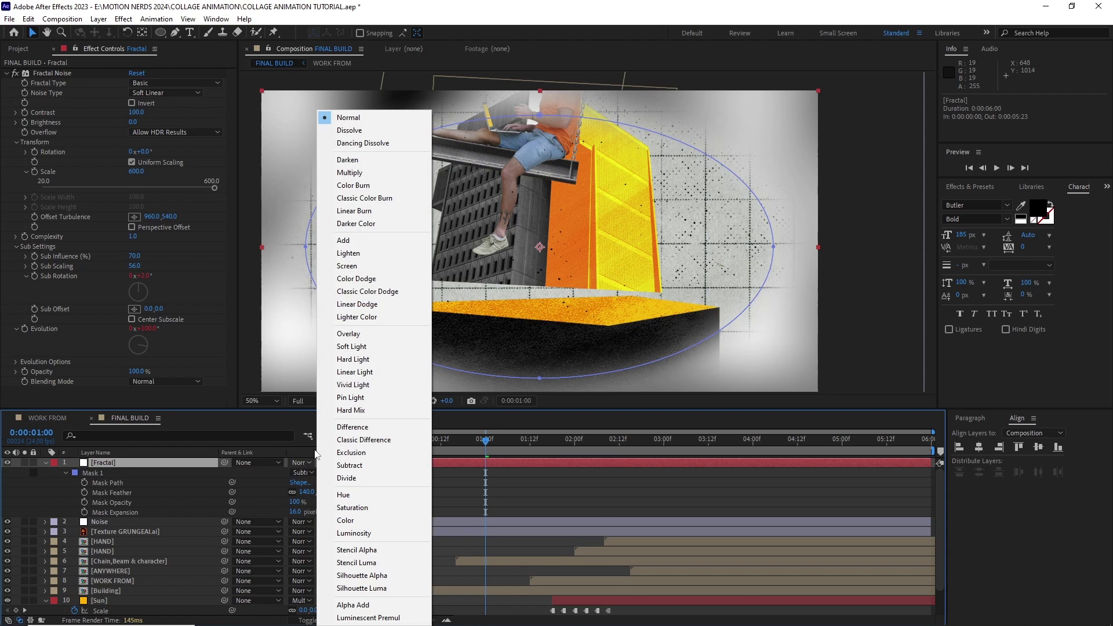
{"action": "left_click", "coordinate": [354, 173]}
{"action": "left_click_drag", "start_coordinate": [105, 525], "coordinate": [106, 527]}
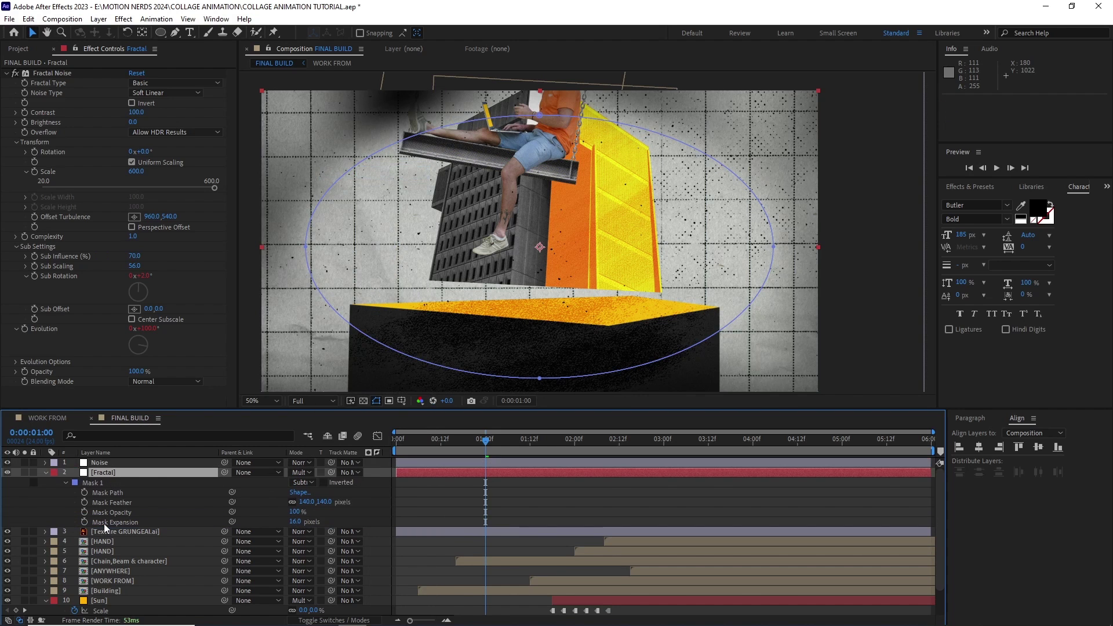
- Set the Fractal layer's opacity to 50% and toggle its visibility to compare the effect
{"action": "key", "text": "t"}
{"action": "key", "text": "Return"}
{"action": "left_click_drag", "start_coordinate": [667, 290], "coordinate": [704, 285]}
{"action": "left_click", "coordinate": [8, 473]}
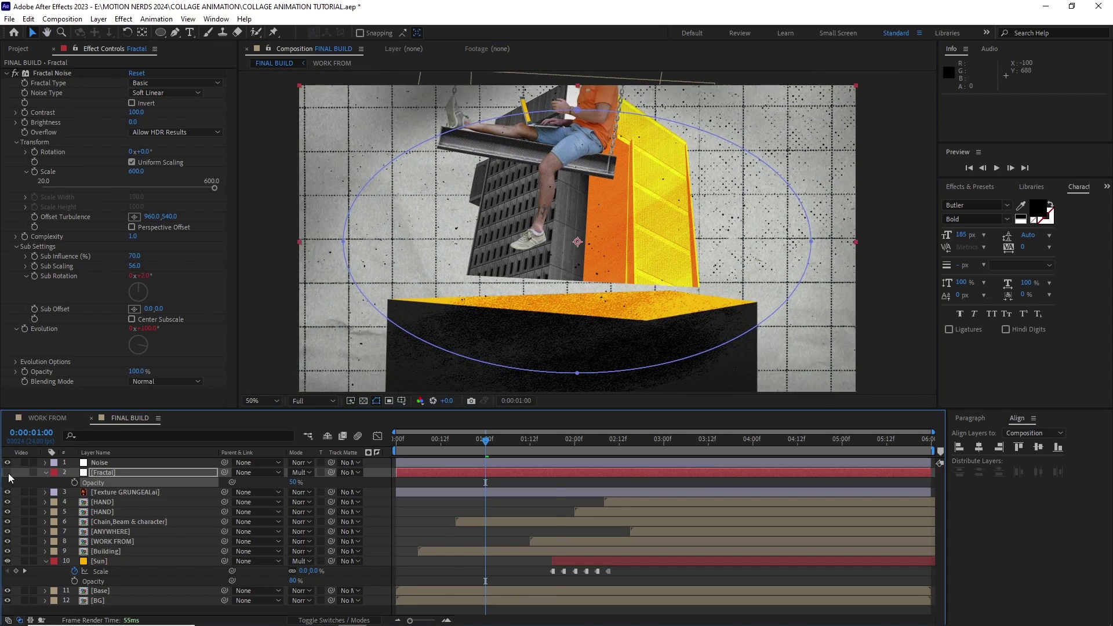
- Apply Posterize Time to the Ptime layer with a frame rate of 12
{"action": "left_click", "coordinate": [123, 20]}
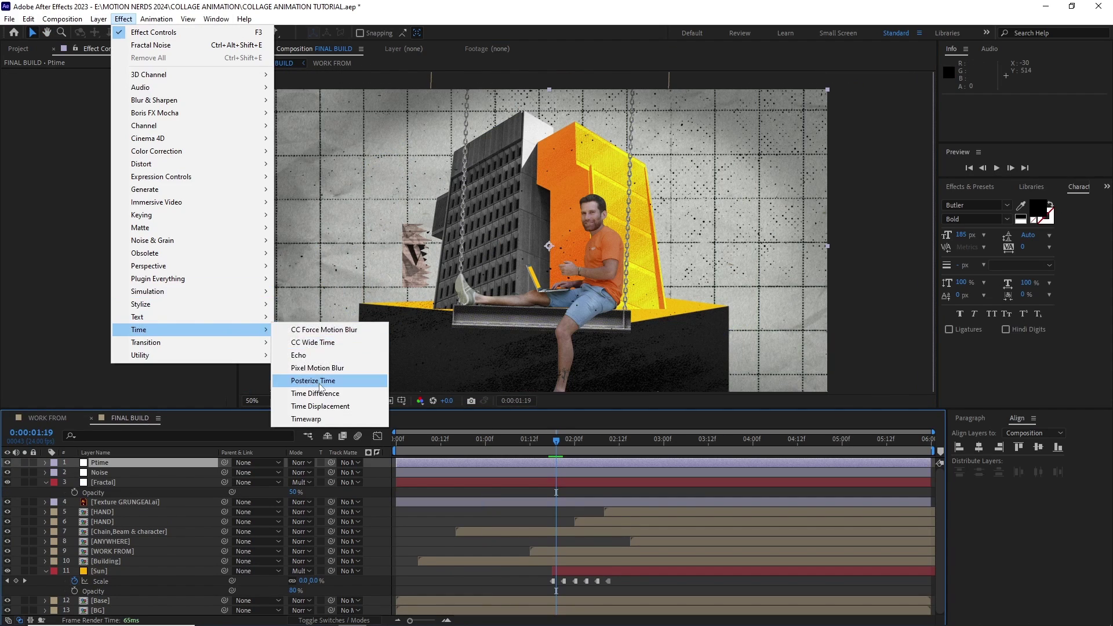
{"action": "left_click", "coordinate": [320, 380]}
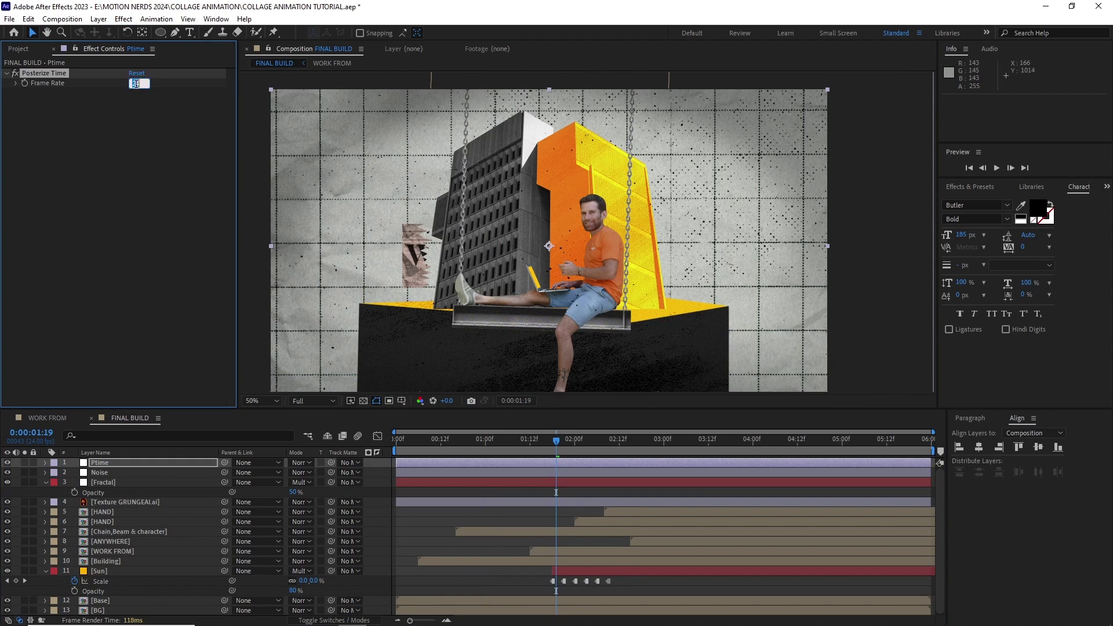
{"action": "key", "text": "period"}
{"action": "key", "text": "comma"}
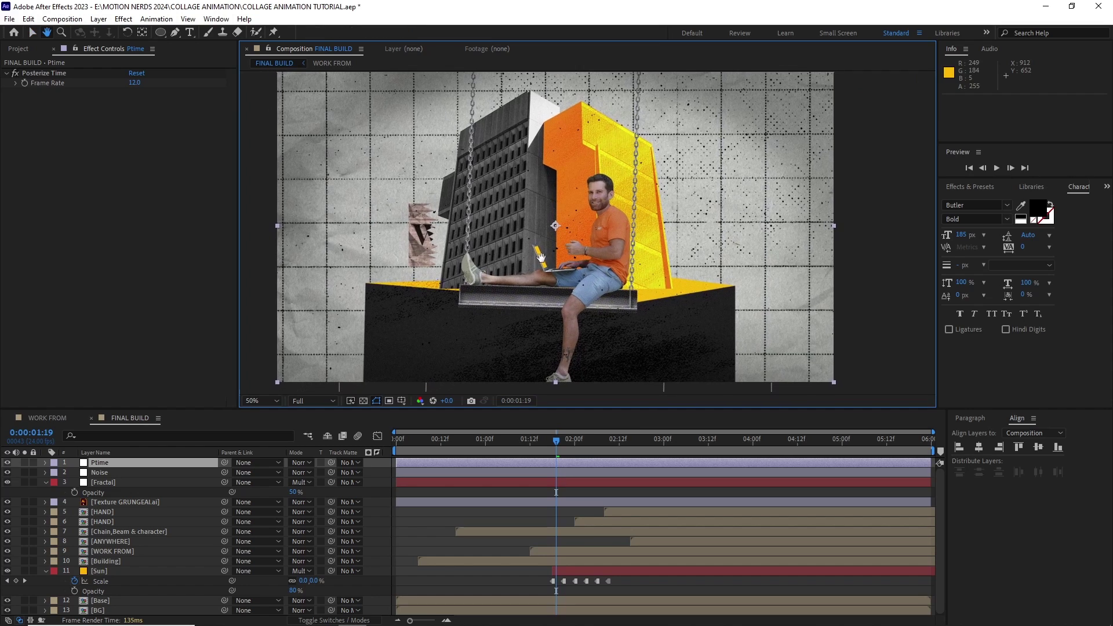
- Return to the start of the timeline, enlarge the composition view, and collapse the Fractal and Sun layers' properties
{"action": "key", "text": "Home"}
{"action": "key", "text": "h"}
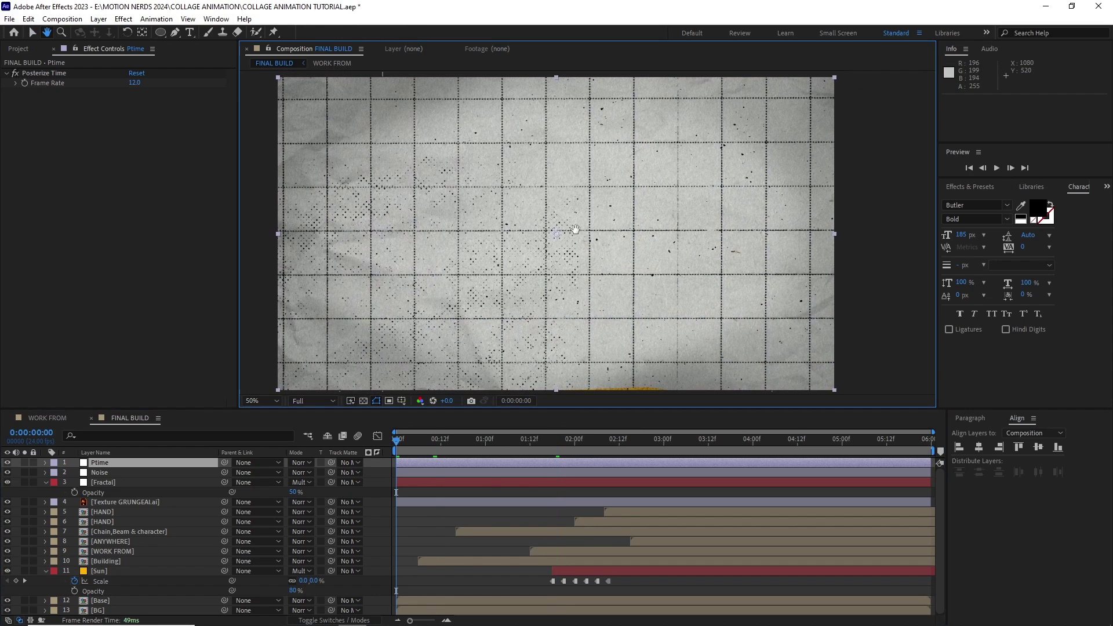
{"action": "key", "text": "v"}
{"action": "left_click_drag", "start_coordinate": [238, 313], "coordinate": [210, 316]}
{"action": "left_click_drag", "start_coordinate": [454, 409], "coordinate": [453, 418]}
{"action": "left_click", "coordinate": [45, 482]}
{"action": "left_click", "coordinate": [46, 570]}
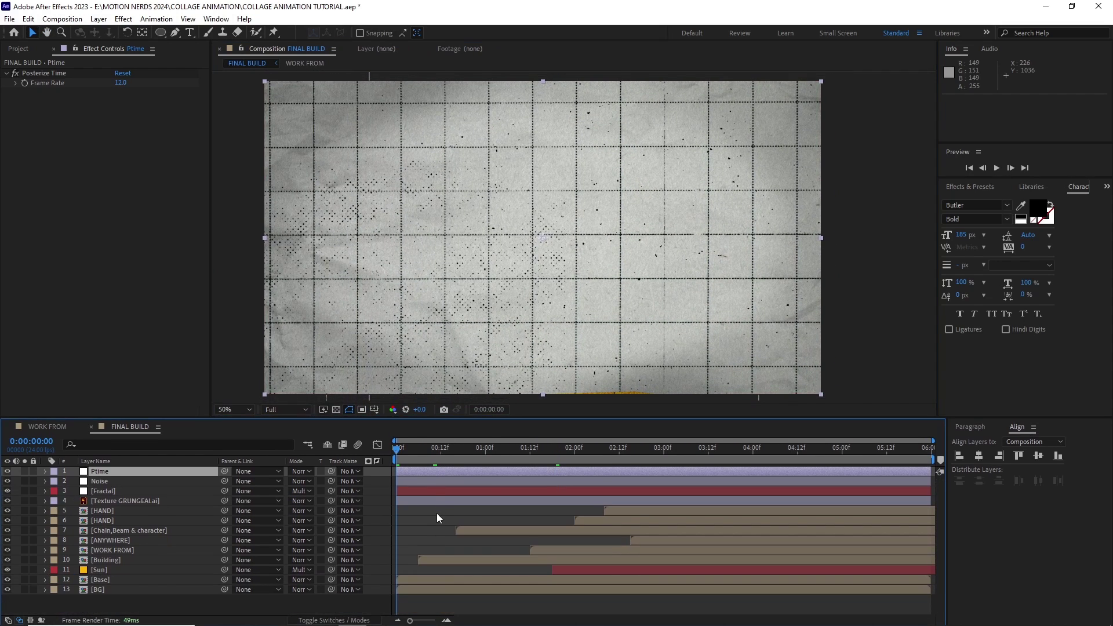